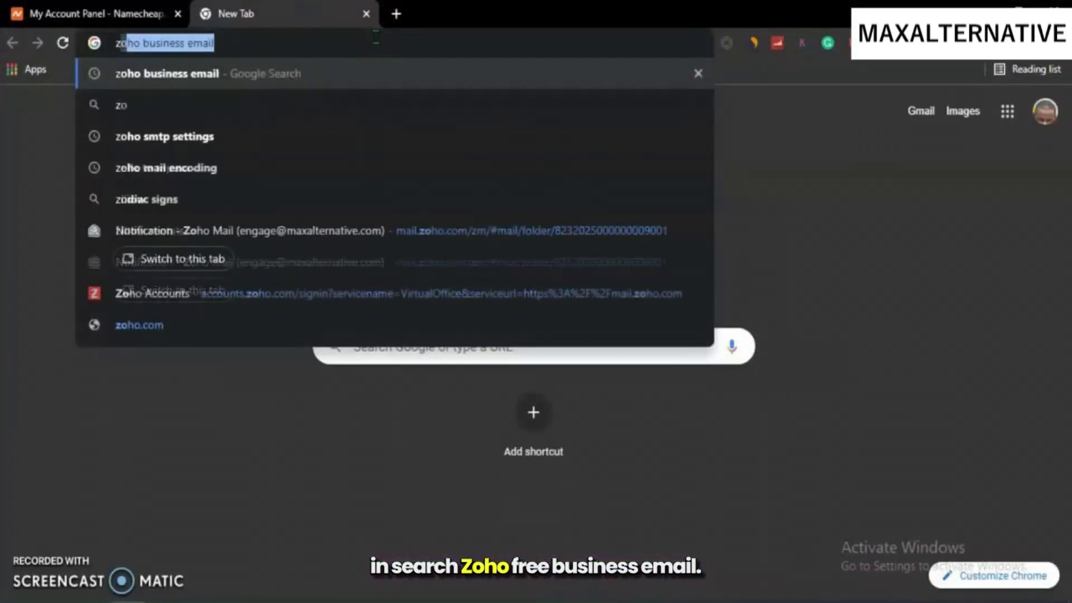
Search for 'zoho free business email' and open the Zoho Mail secure business email page
{"action": "type", "text": "h free"}
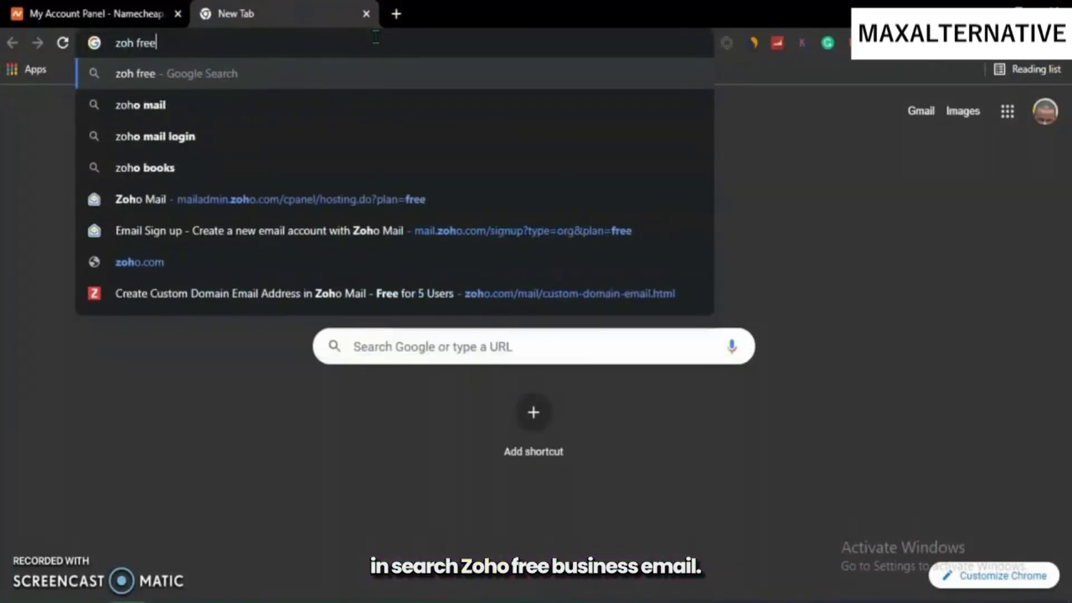
{"action": "type", "text": " busin"}
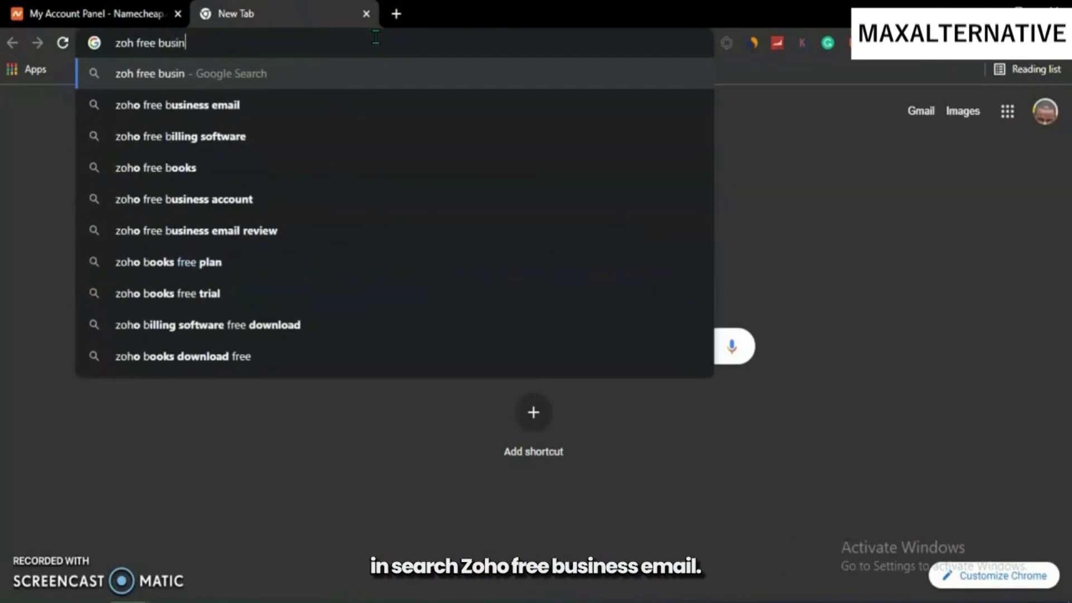
{"action": "left_click", "coordinate": [294, 112]}
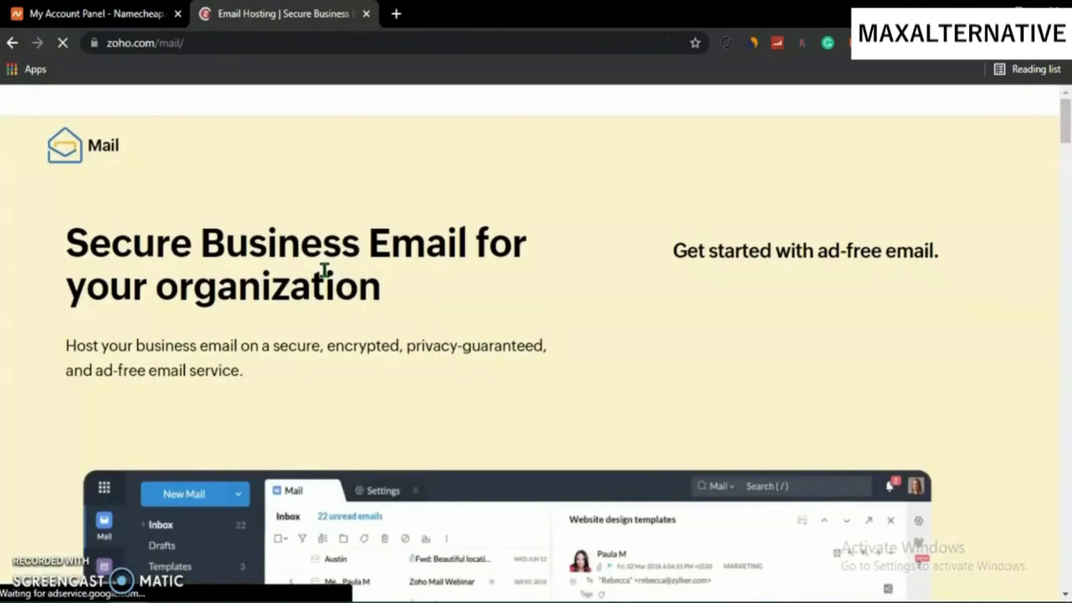
Open the Zoho Mail pricing page and show the plan prices in USD
{"action": "left_click", "coordinate": [337, 275]}
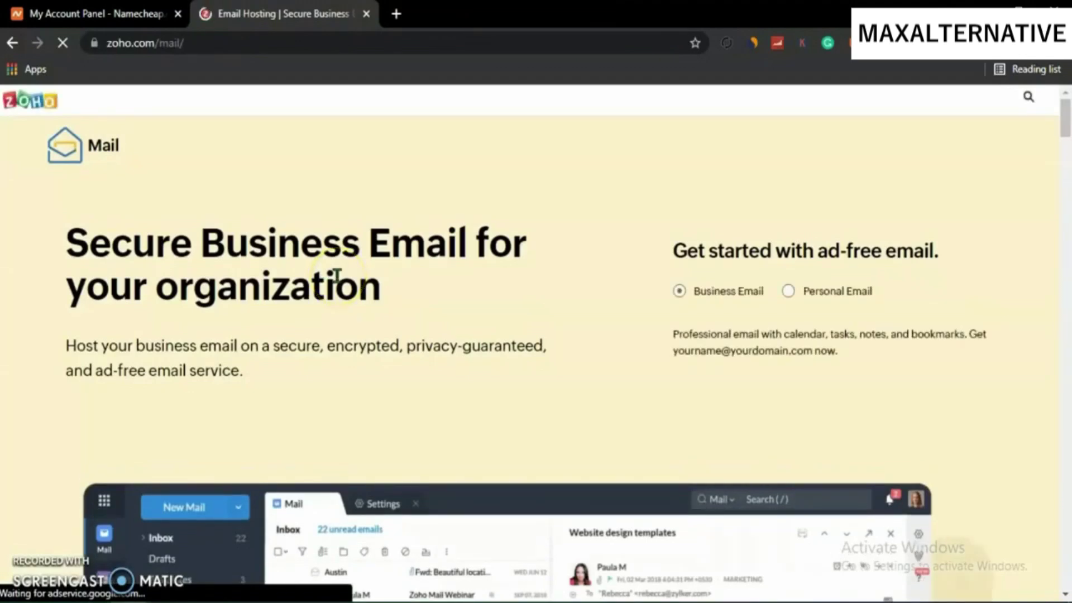
{"action": "left_click", "coordinate": [242, 221]}
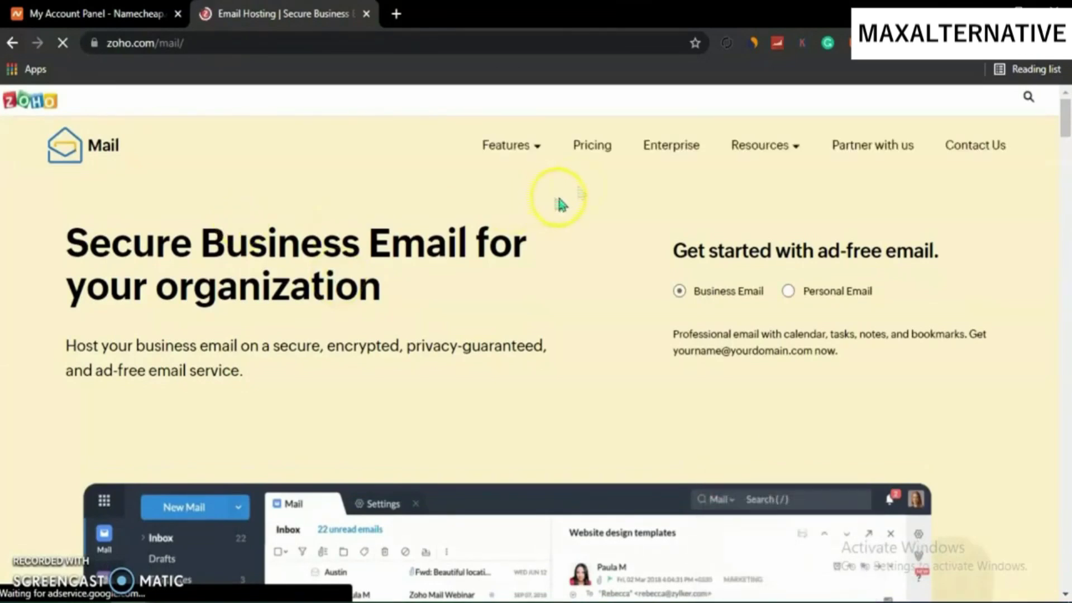
{"action": "left_click", "coordinate": [603, 150]}
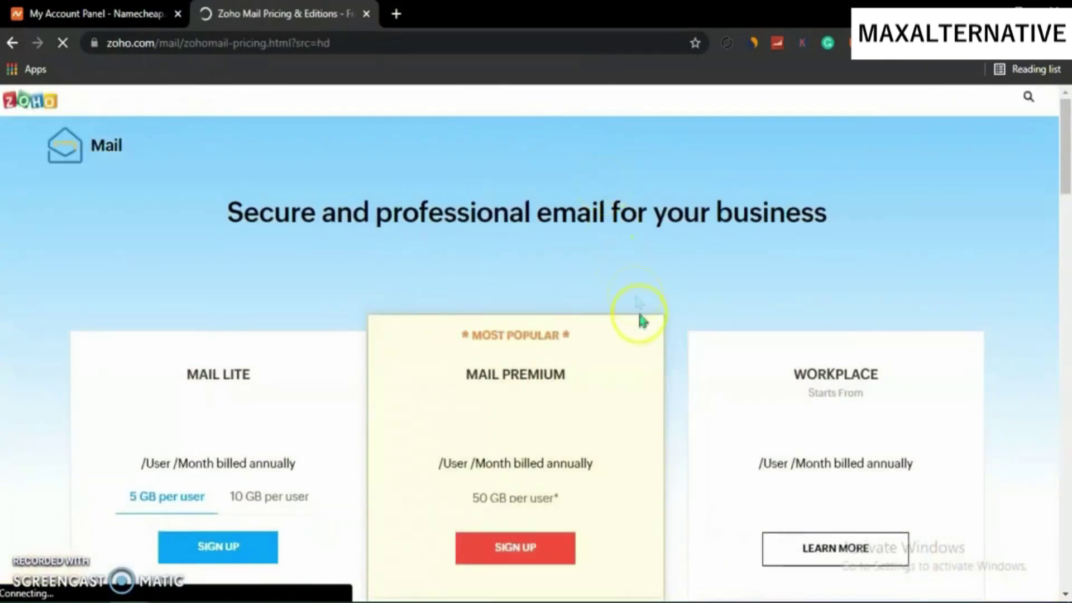
{"action": "scroll", "coordinate": [612, 314], "scroll_direction": "down", "scroll_amount": 8}
{"action": "scroll", "coordinate": [611, 314], "scroll_direction": "down", "scroll_amount": 5}
{"action": "scroll", "coordinate": [613, 311], "scroll_direction": "up", "scroll_amount": 10}
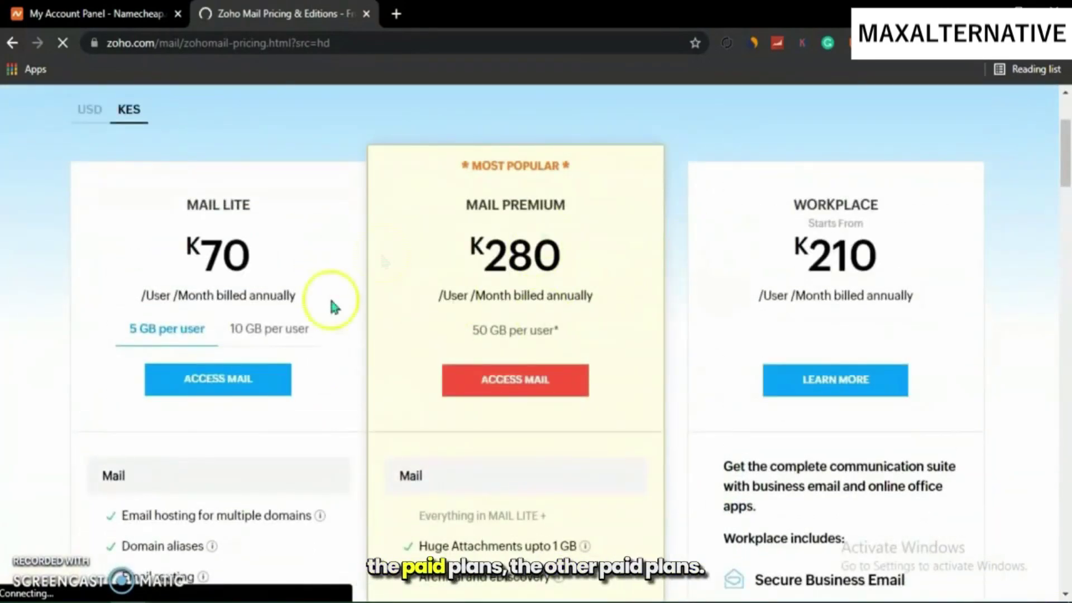
{"action": "left_click", "coordinate": [89, 109]}
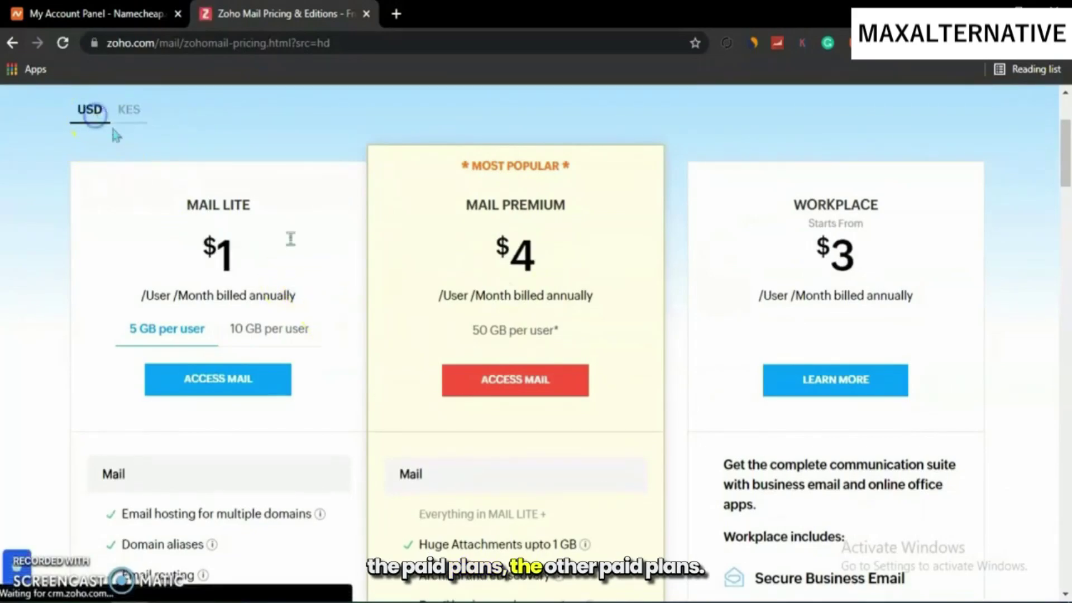
Scroll to the Forever Free Plan and highlight its description
{"action": "scroll", "coordinate": [570, 346], "scroll_direction": "down", "scroll_amount": 3}
{"action": "scroll", "coordinate": [571, 349], "scroll_direction": "up", "scroll_amount": 4}
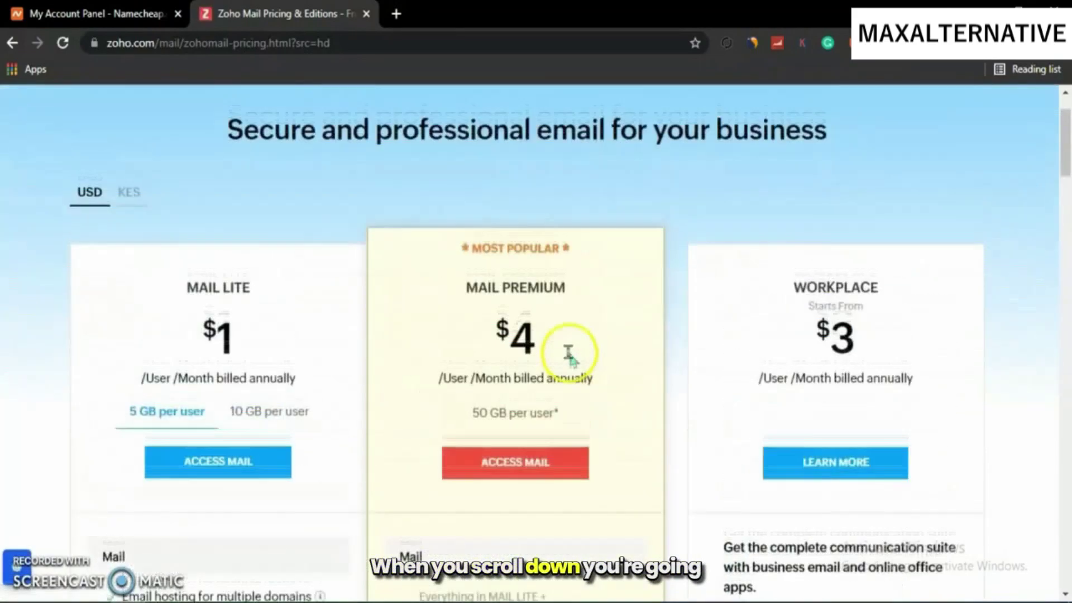
{"action": "scroll", "coordinate": [572, 357], "scroll_direction": "down", "scroll_amount": 7}
{"action": "scroll", "coordinate": [570, 360], "scroll_direction": "down", "scroll_amount": 10}
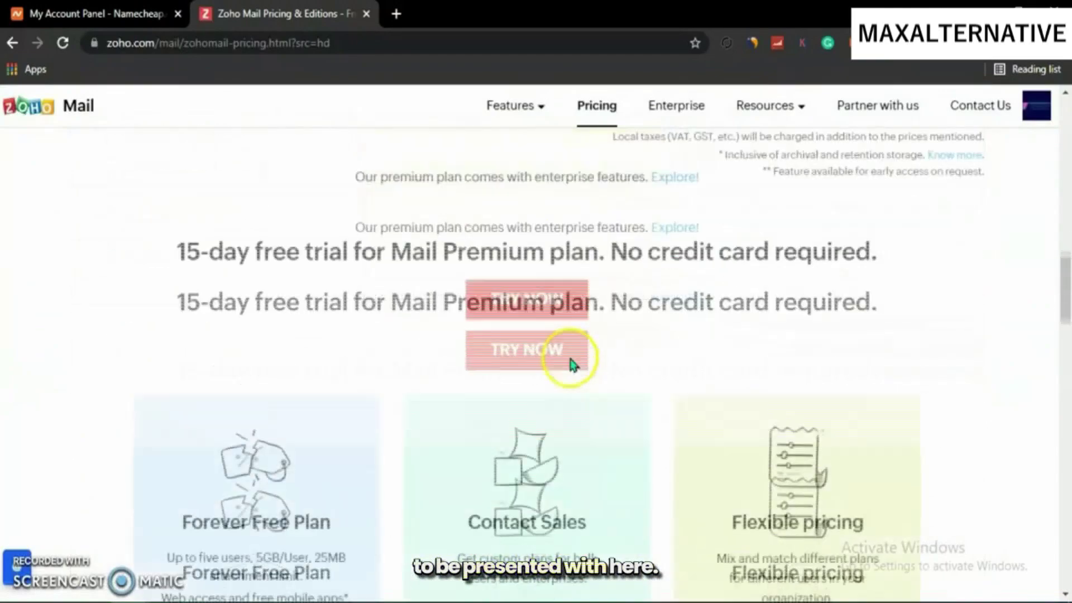
{"action": "scroll", "coordinate": [570, 363], "scroll_direction": "down", "scroll_amount": 2}
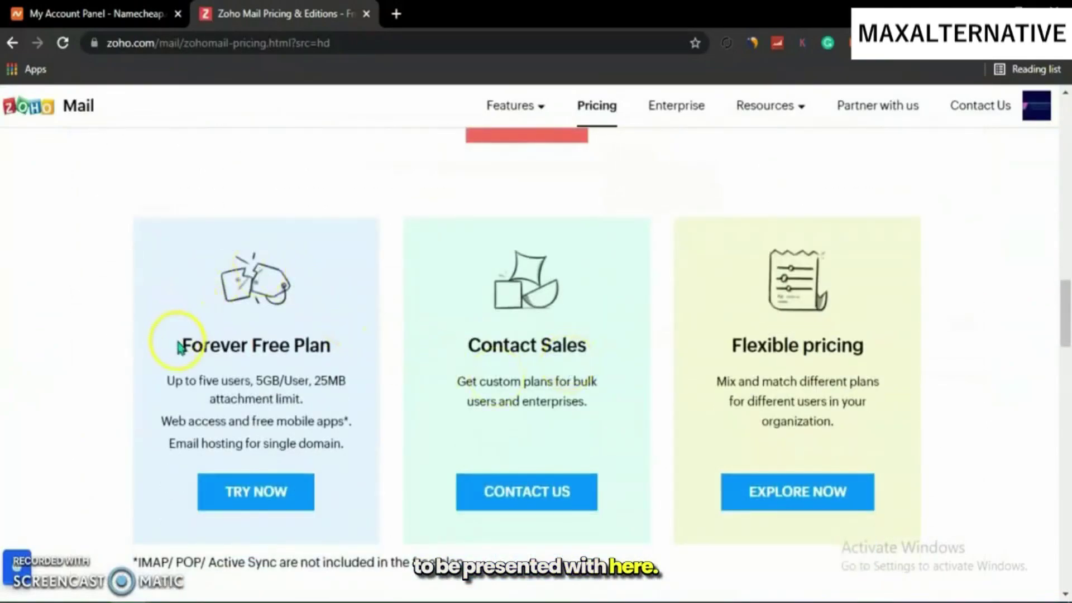
{"action": "left_click_drag", "start_coordinate": [178, 346], "coordinate": [313, 444]}
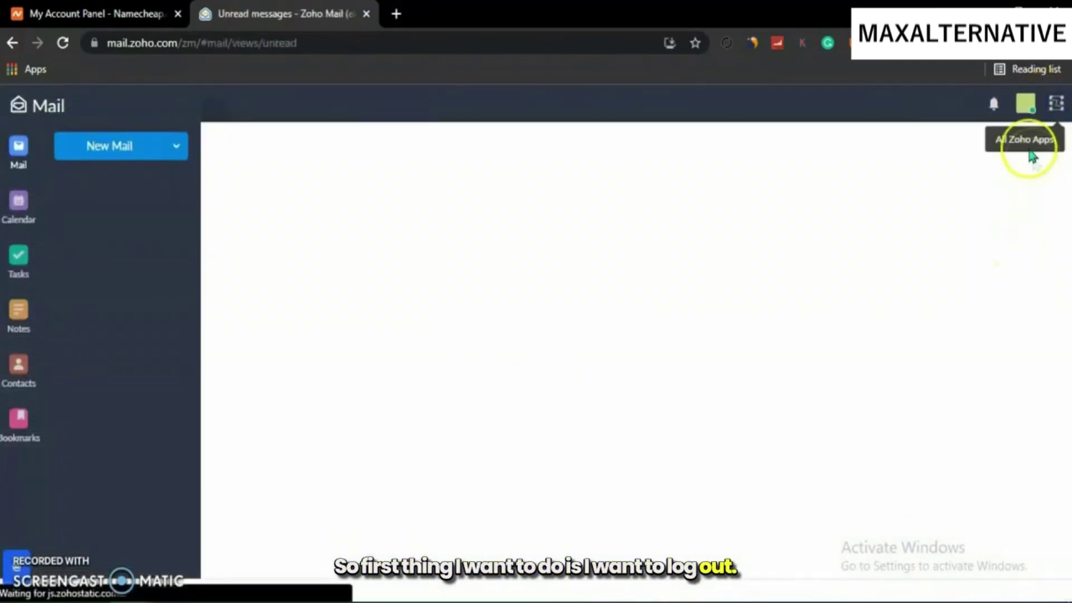
Look through the All Zoho Apps list, then sign out from the profile menu
{"action": "left_click", "coordinate": [1055, 103]}
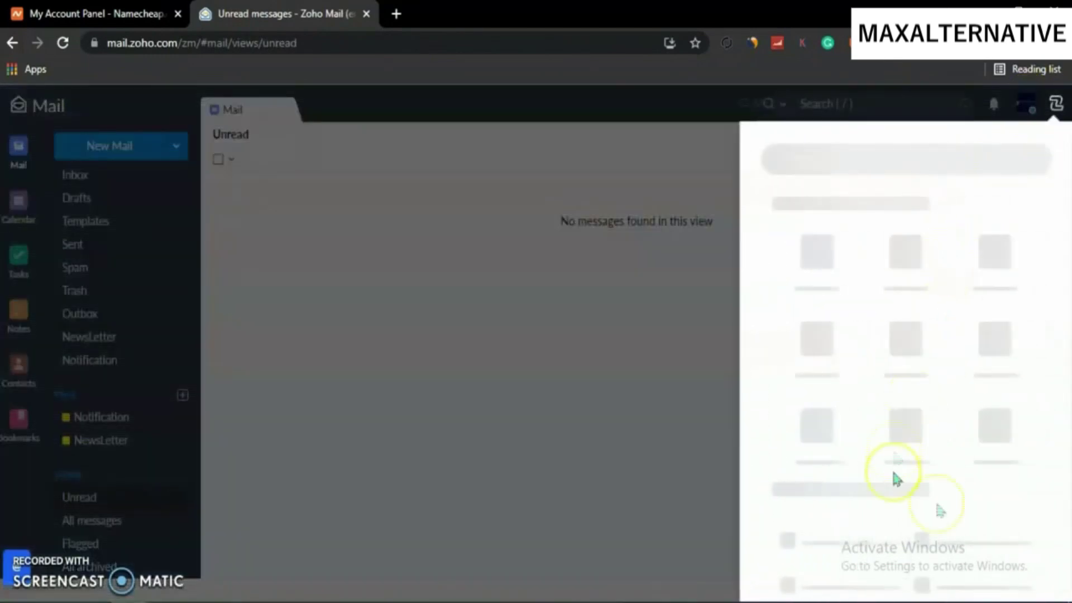
{"action": "scroll", "coordinate": [945, 467], "scroll_direction": "down", "scroll_amount": 10}
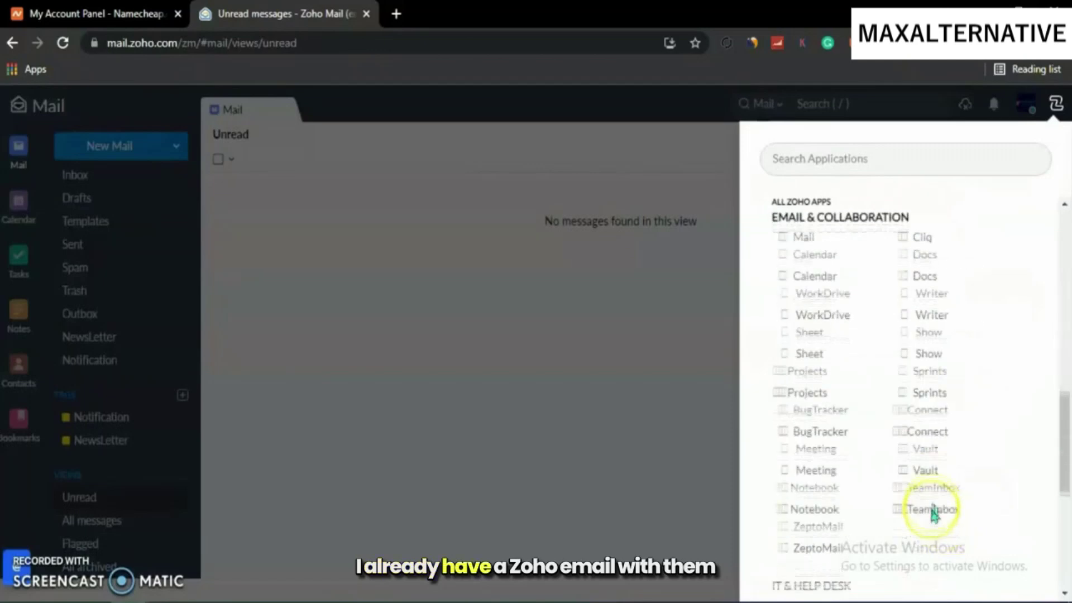
{"action": "scroll", "coordinate": [949, 446], "scroll_direction": "up", "scroll_amount": 10}
{"action": "left_click", "coordinate": [1027, 111]}
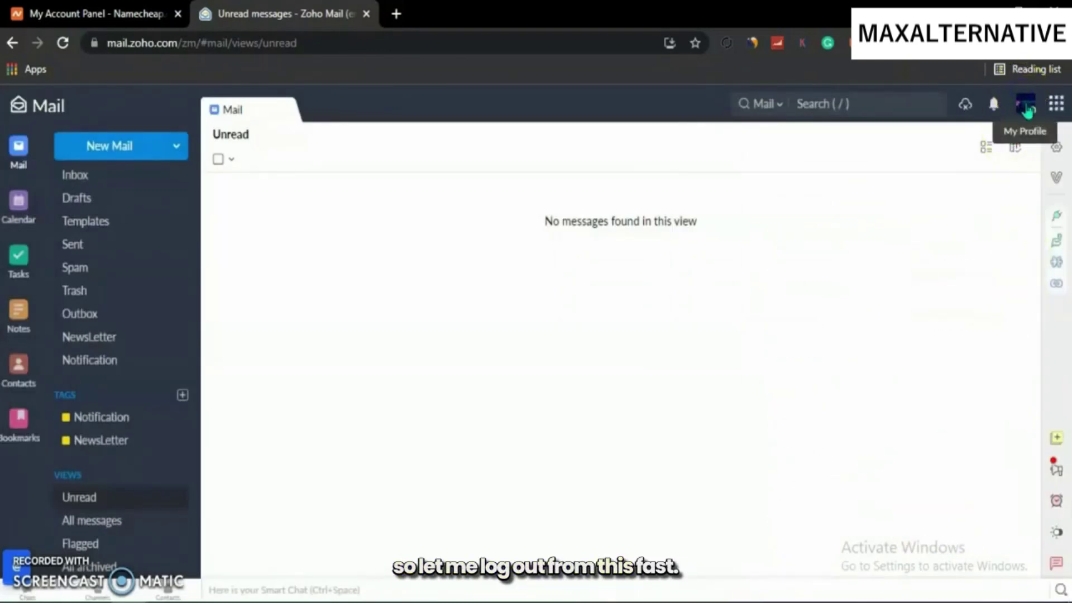
{"action": "left_click", "coordinate": [1027, 111]}
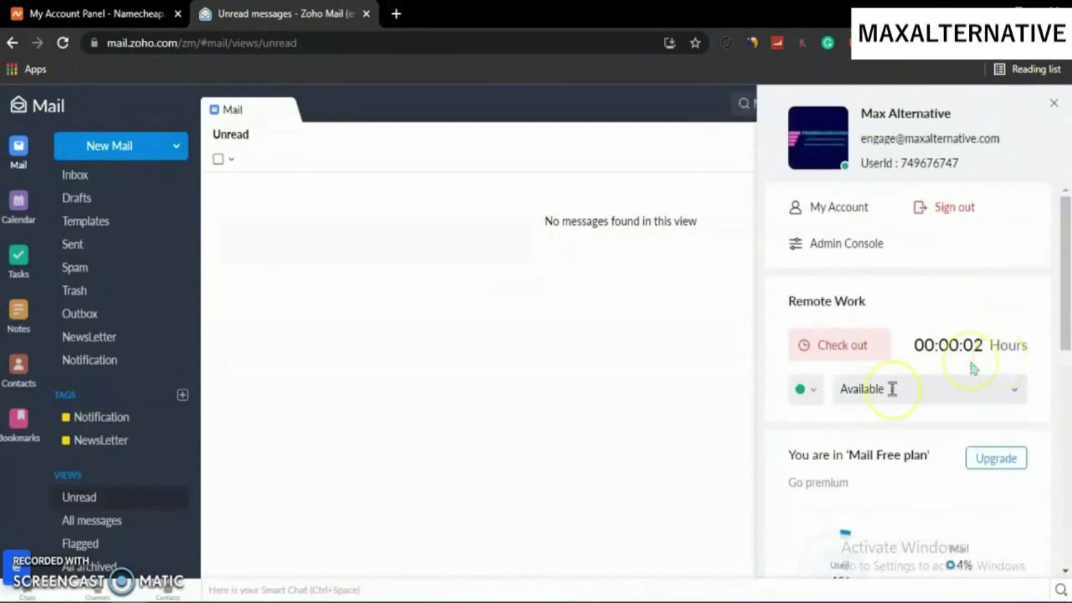
{"action": "left_click", "coordinate": [945, 207]}
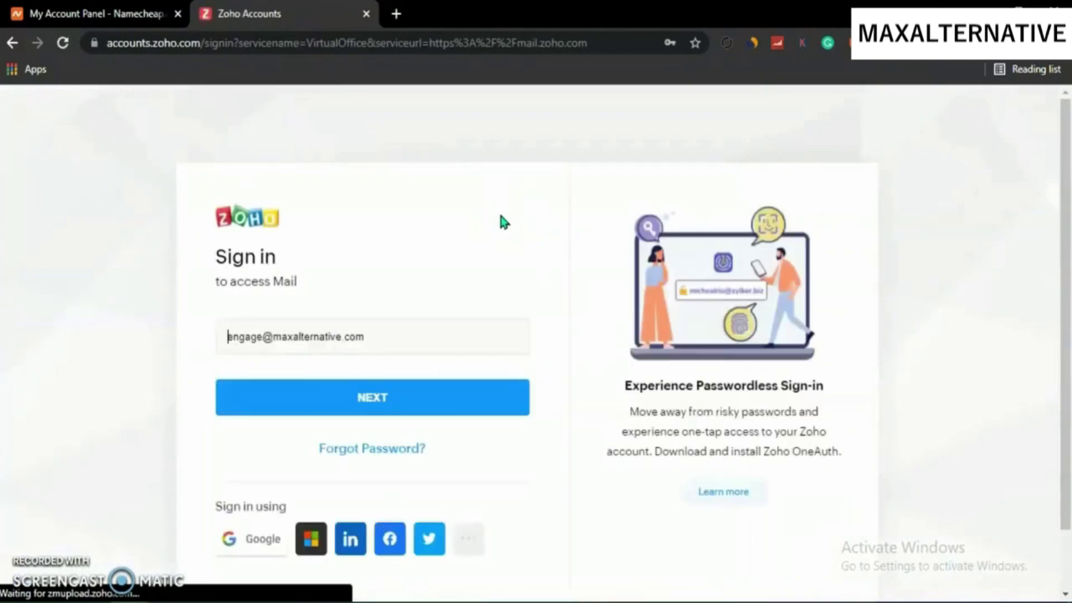
Search the web for 'free zoho business email' and open the Zoho Mail site
{"action": "left_click", "coordinate": [538, 43]}
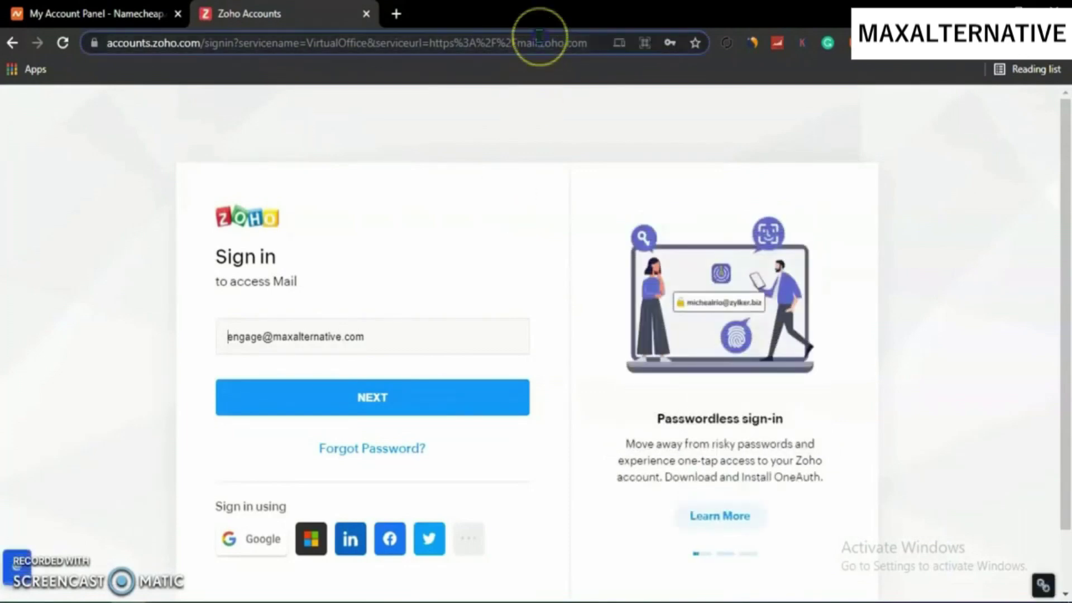
{"action": "type", "text": "f"}
{"action": "type", "text": "ree"}
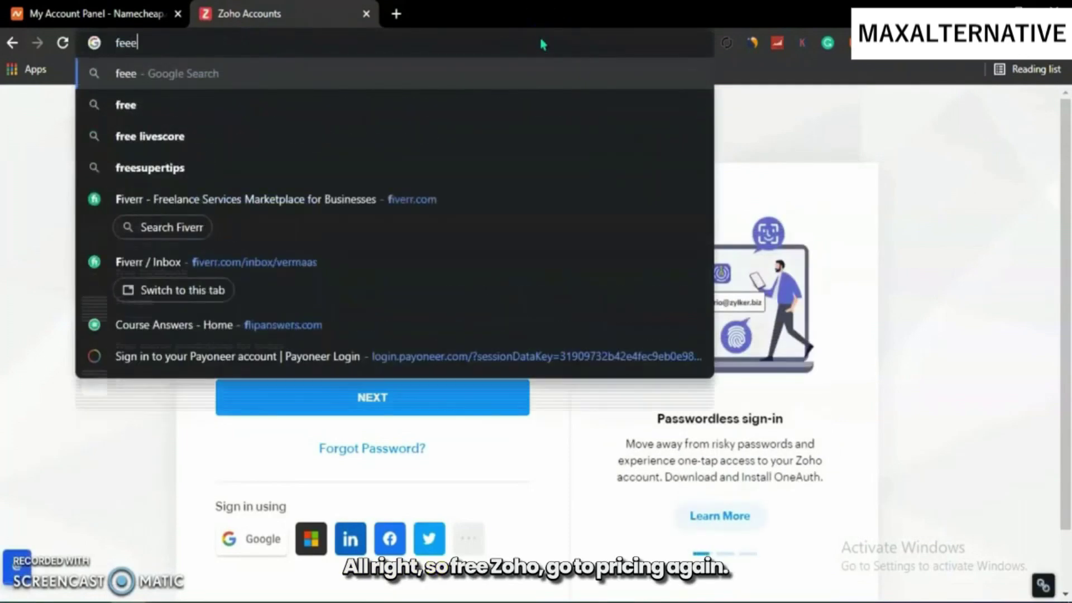
{"action": "key", "text": "BackSpace"}
{"action": "key", "text": "BackSpace"}
{"action": "key", "text": "BackSpace"}
{"action": "type", "text": "ree"}
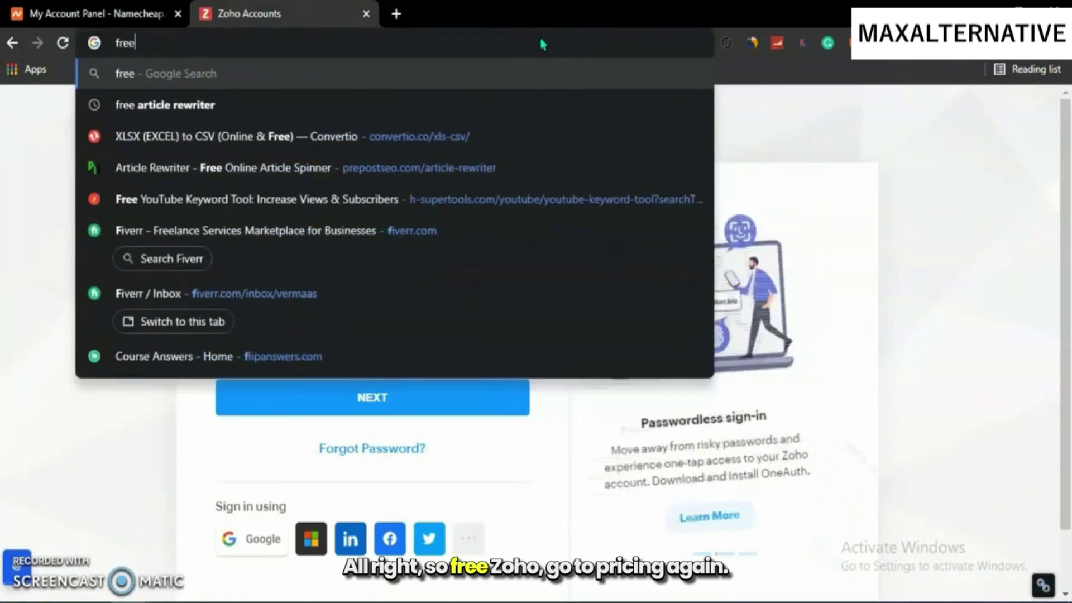
{"action": "type", "text": " zoho"}
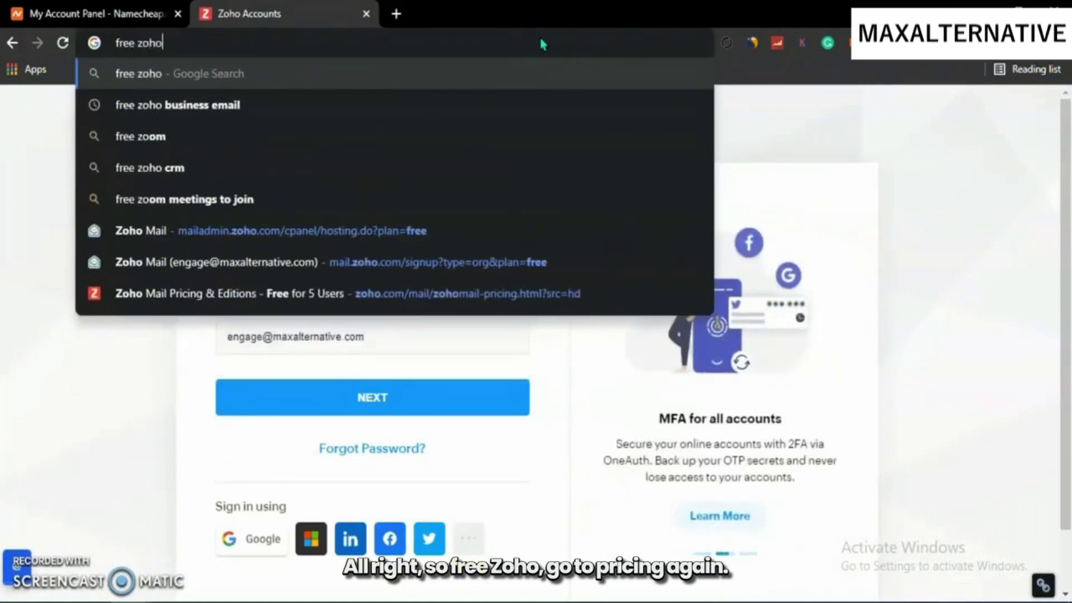
{"action": "type", "text": " busi"}
{"action": "key", "text": "BackSpace"}
{"action": "type", "text": "s"}
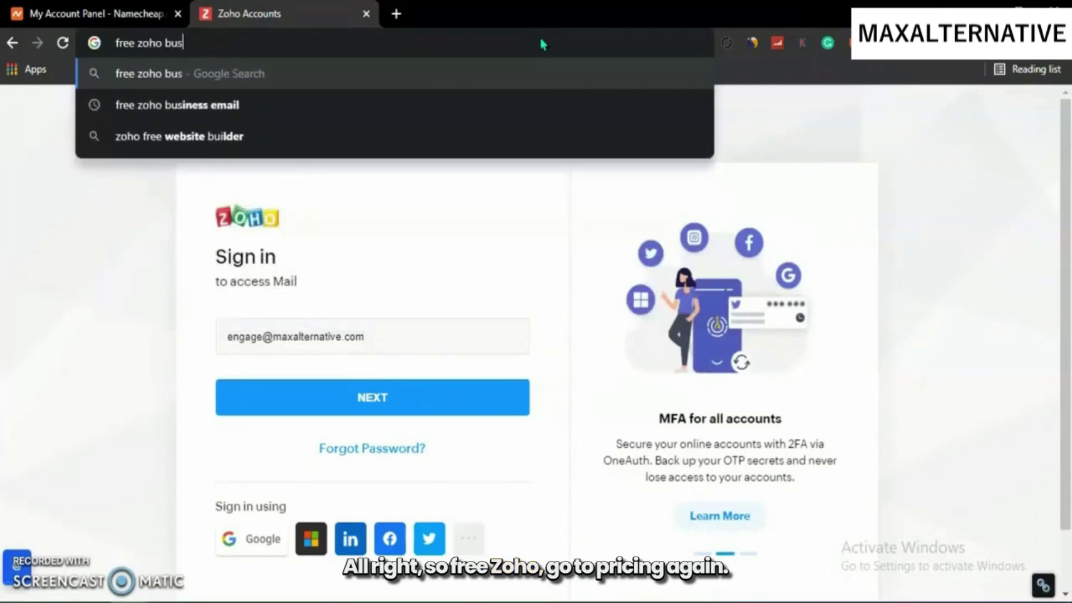
{"action": "type", "text": "iness email"}
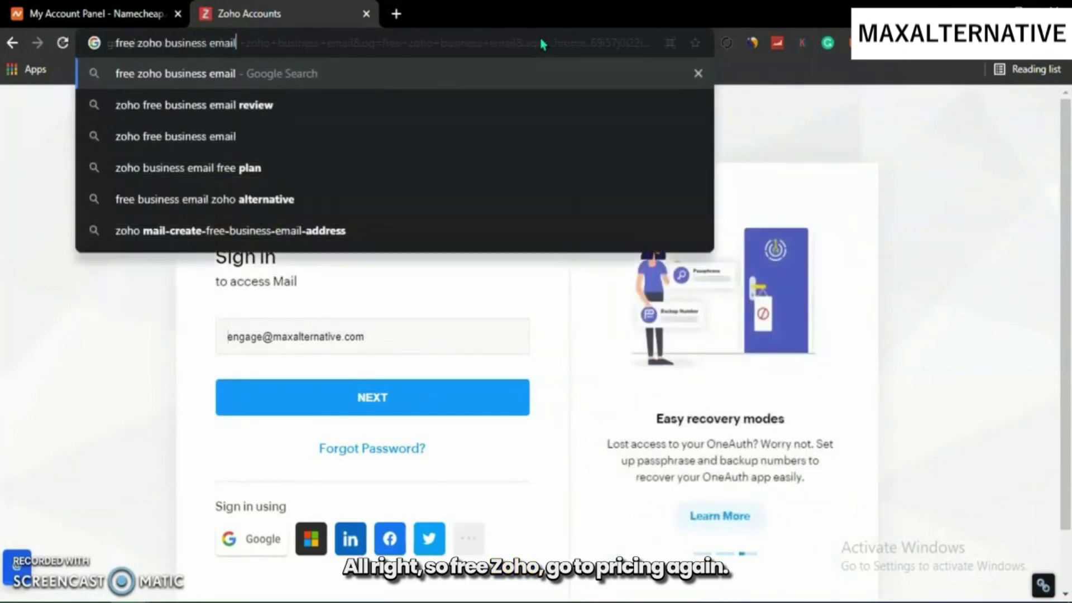
{"action": "key", "text": "Return"}
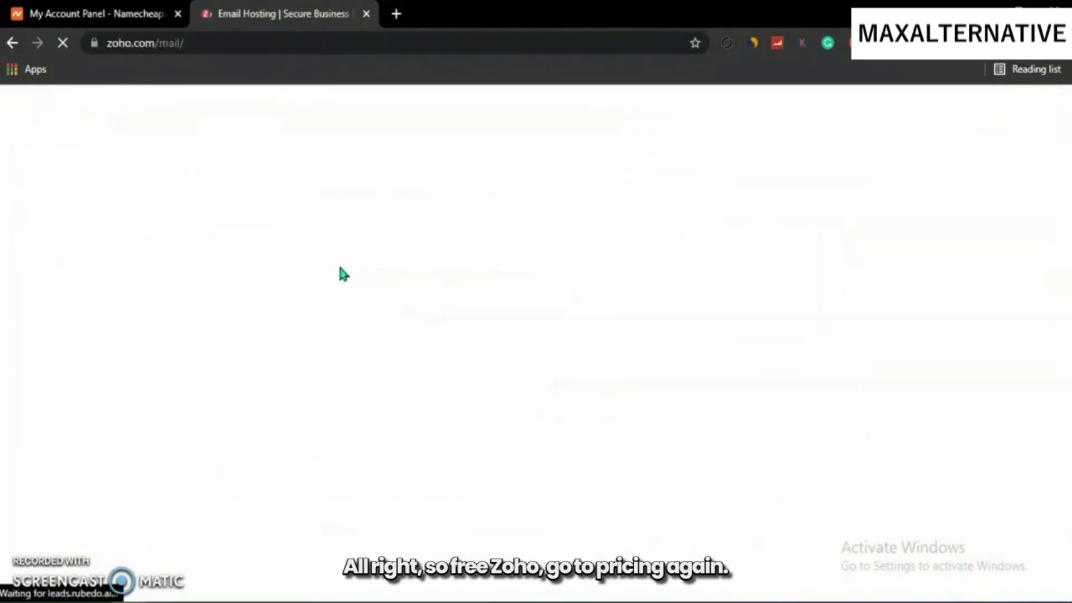
{"action": "left_click", "coordinate": [463, 291]}
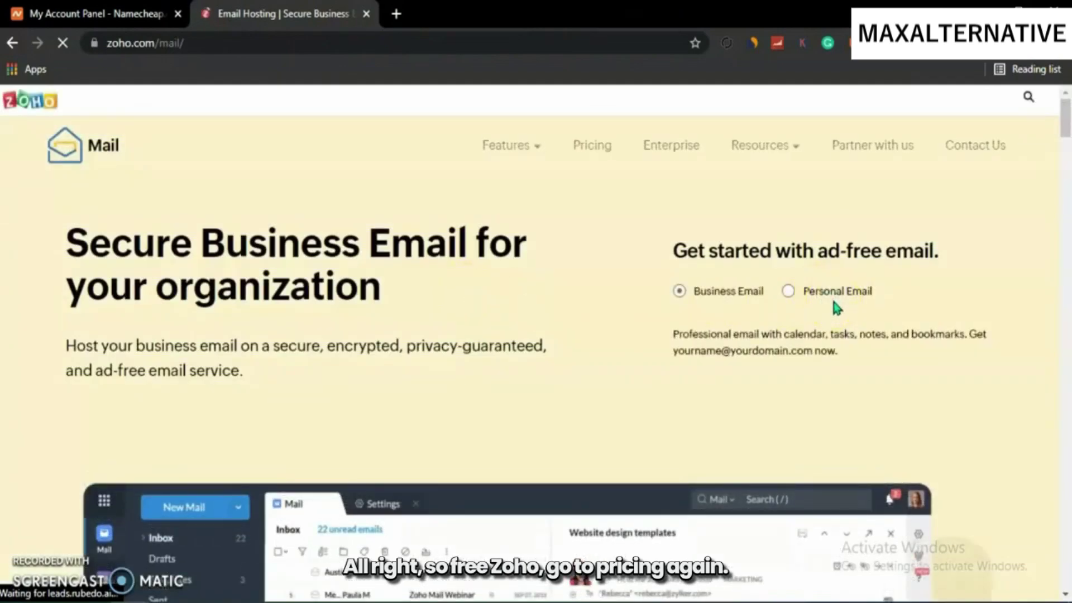
On the pricing page, highlight the Forever Free Plan heading and sign up for it
{"action": "left_click", "coordinate": [594, 147]}
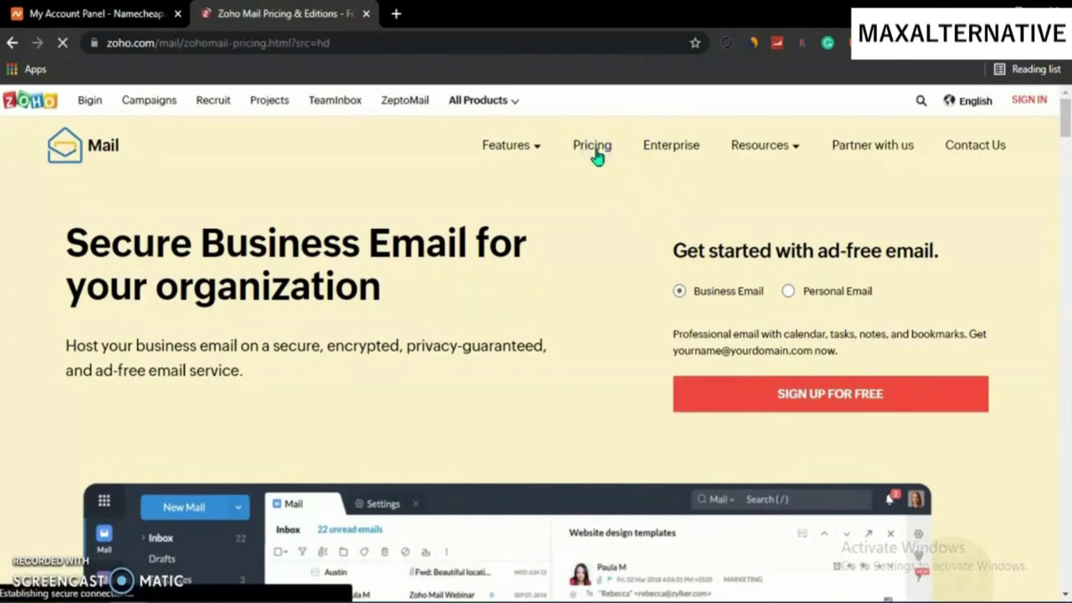
{"action": "scroll", "coordinate": [605, 265], "scroll_direction": "down", "scroll_amount": 10}
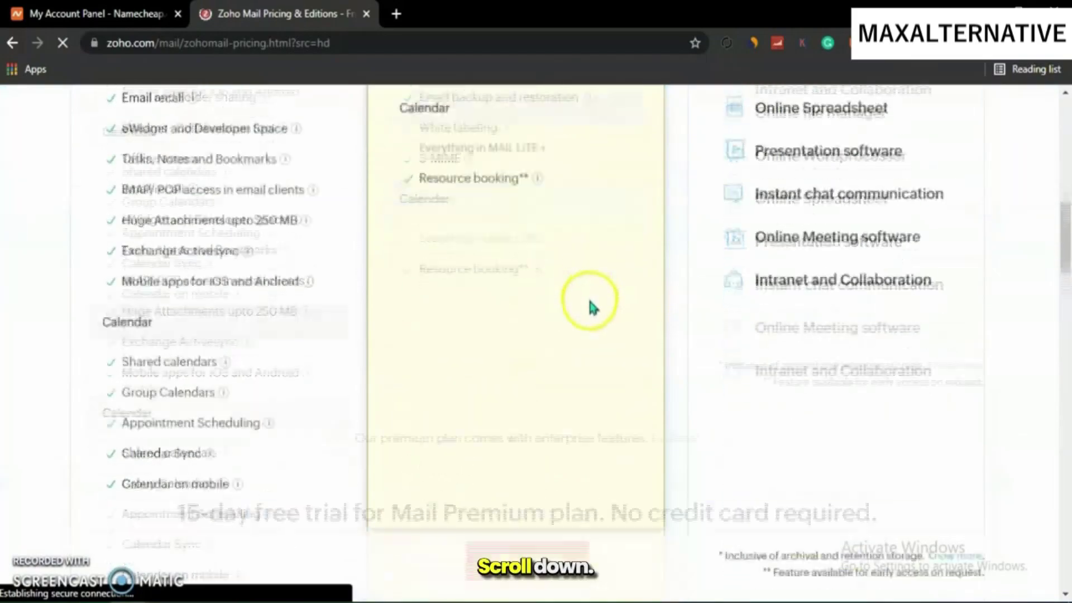
{"action": "scroll", "coordinate": [592, 307], "scroll_direction": "down", "scroll_amount": 10}
{"action": "scroll", "coordinate": [254, 260], "scroll_direction": "up", "scroll_amount": 2}
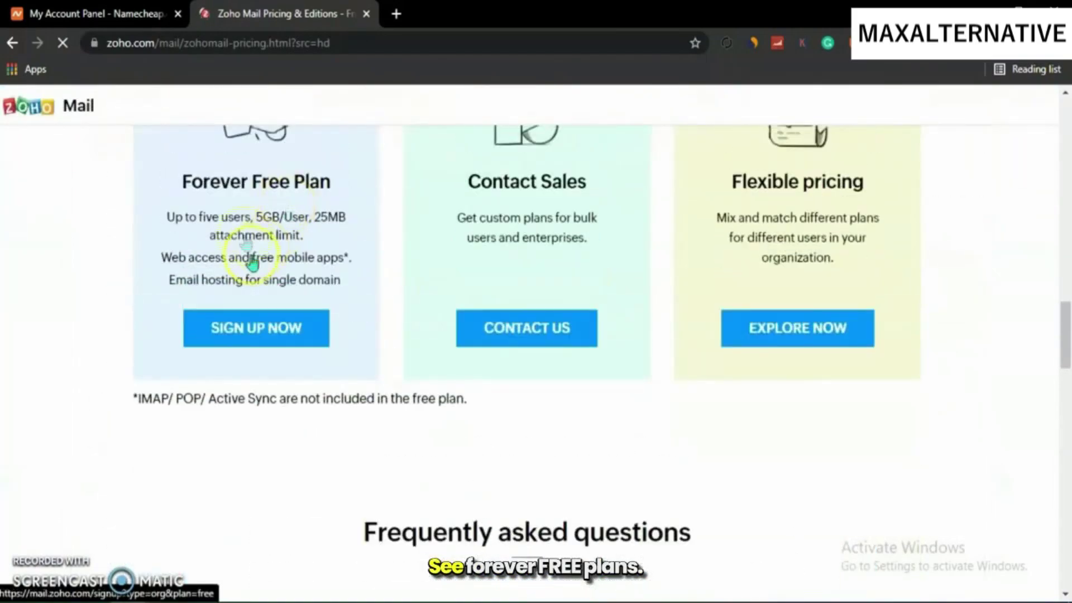
{"action": "left_click_drag", "start_coordinate": [183, 177], "coordinate": [351, 190]}
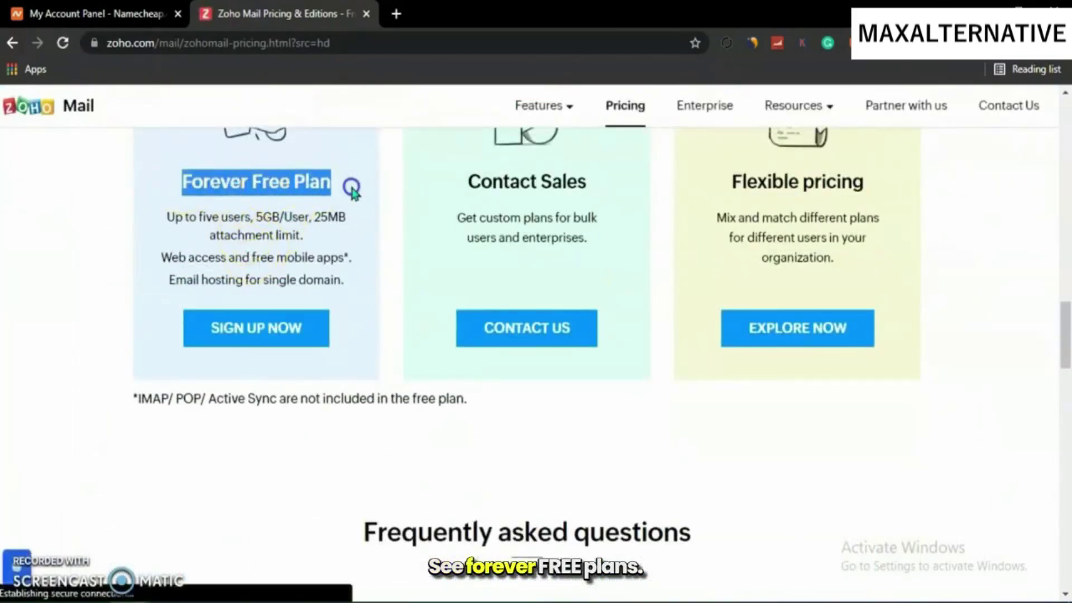
{"action": "left_click", "coordinate": [282, 335]}
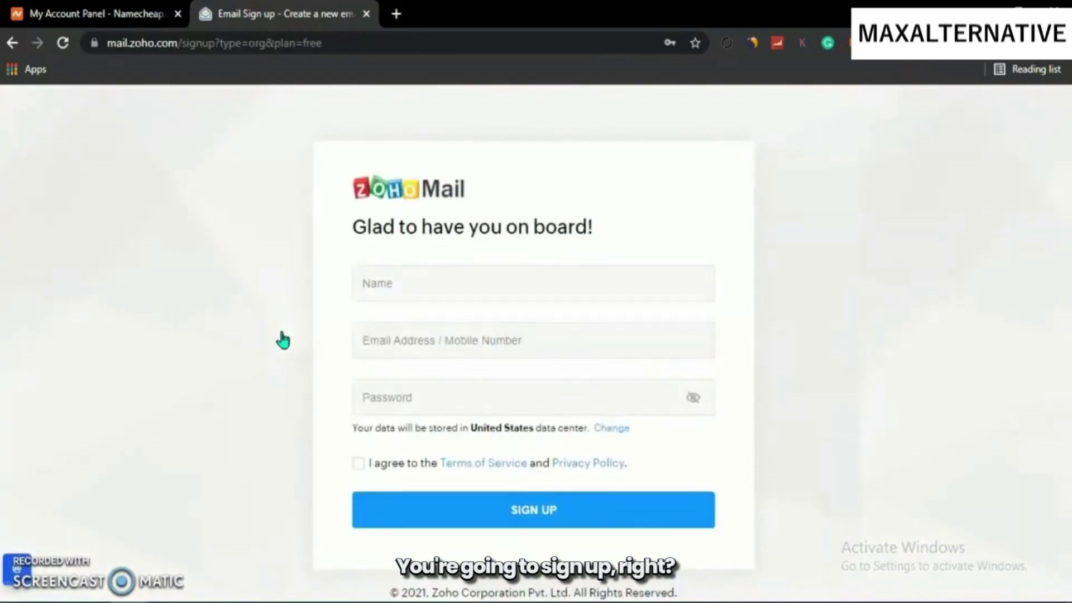
{"action": "left_click", "coordinate": [457, 286]}
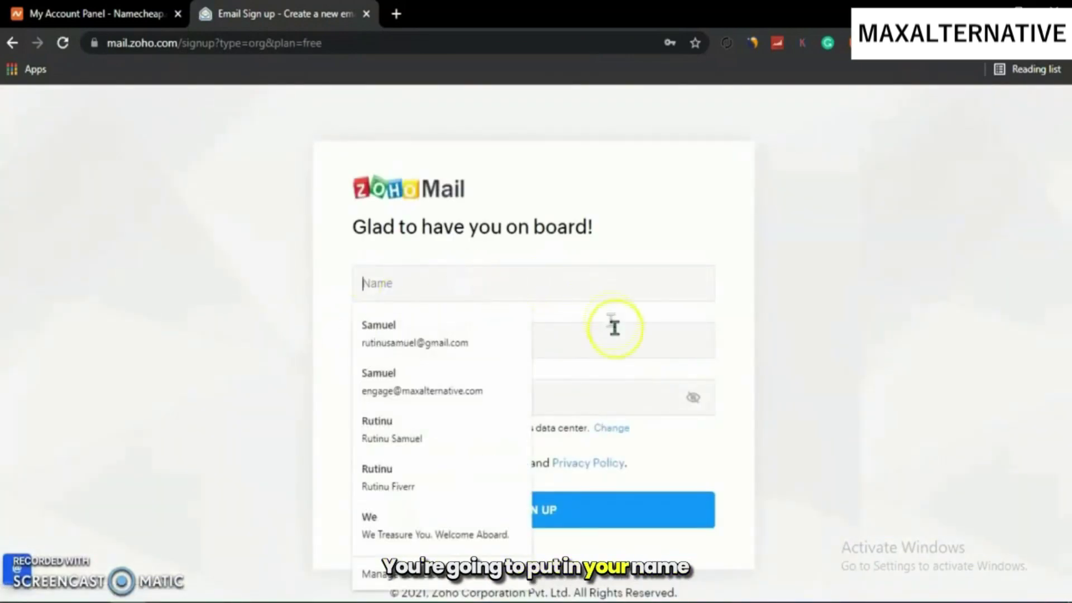
{"action": "left_click", "coordinate": [686, 232]}
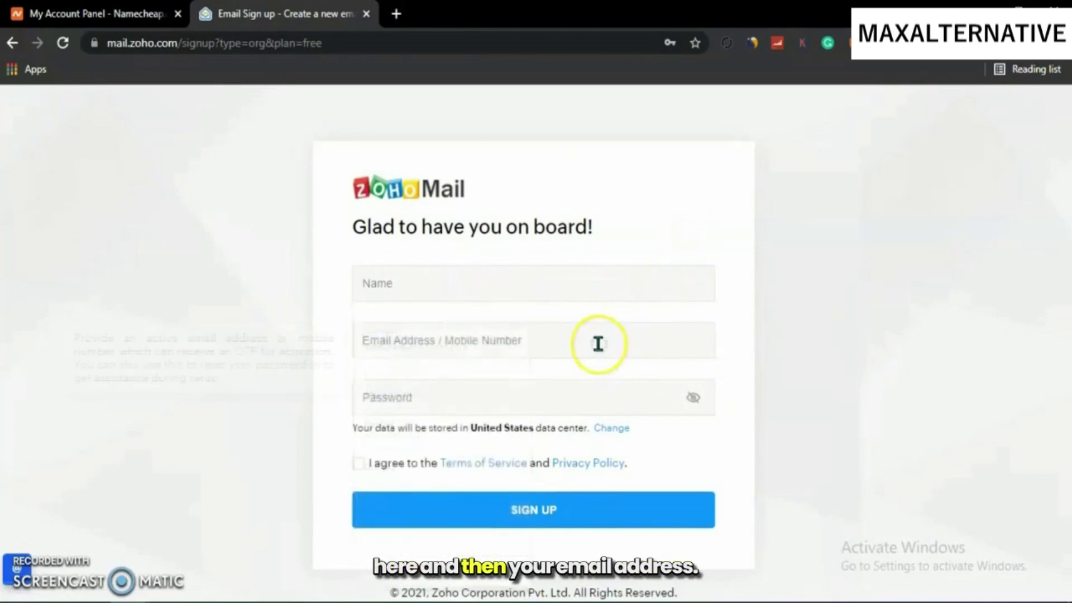
{"action": "left_click", "coordinate": [597, 344]}
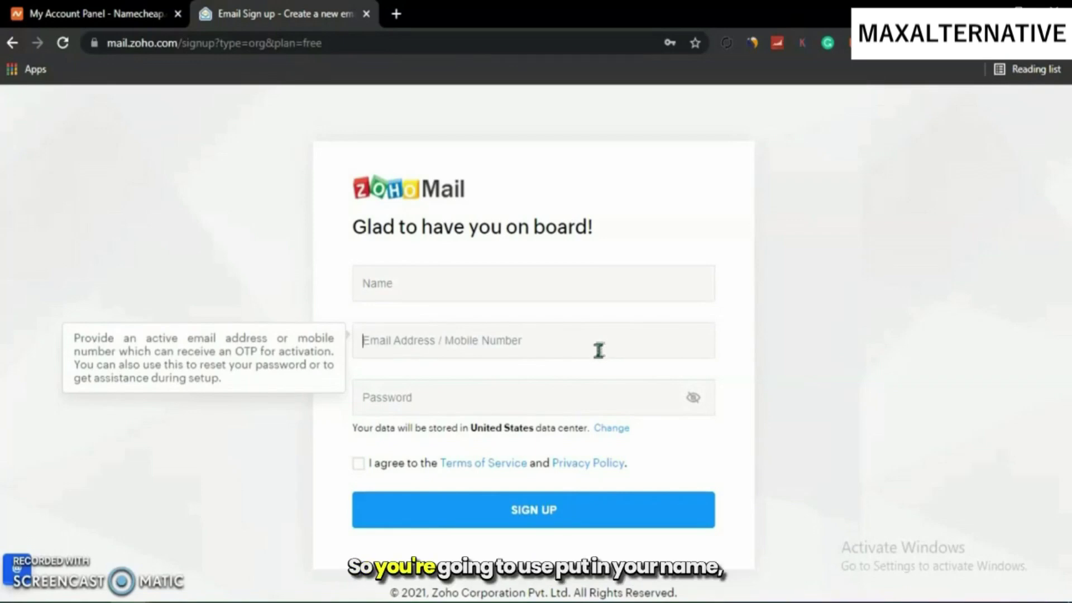
{"action": "left_click", "coordinate": [519, 284]}
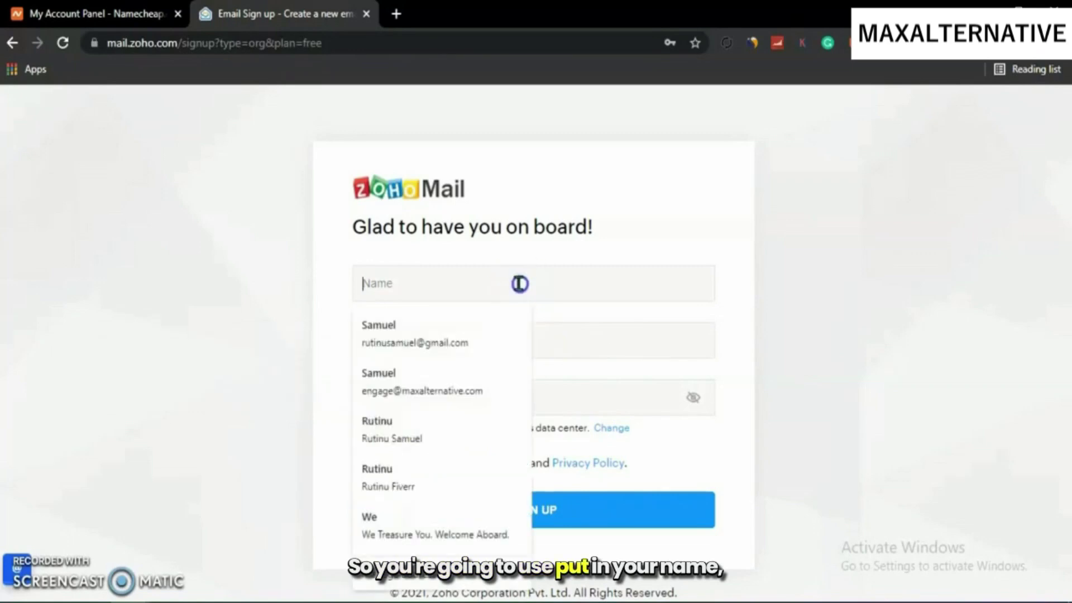
{"action": "left_click", "coordinate": [676, 325]}
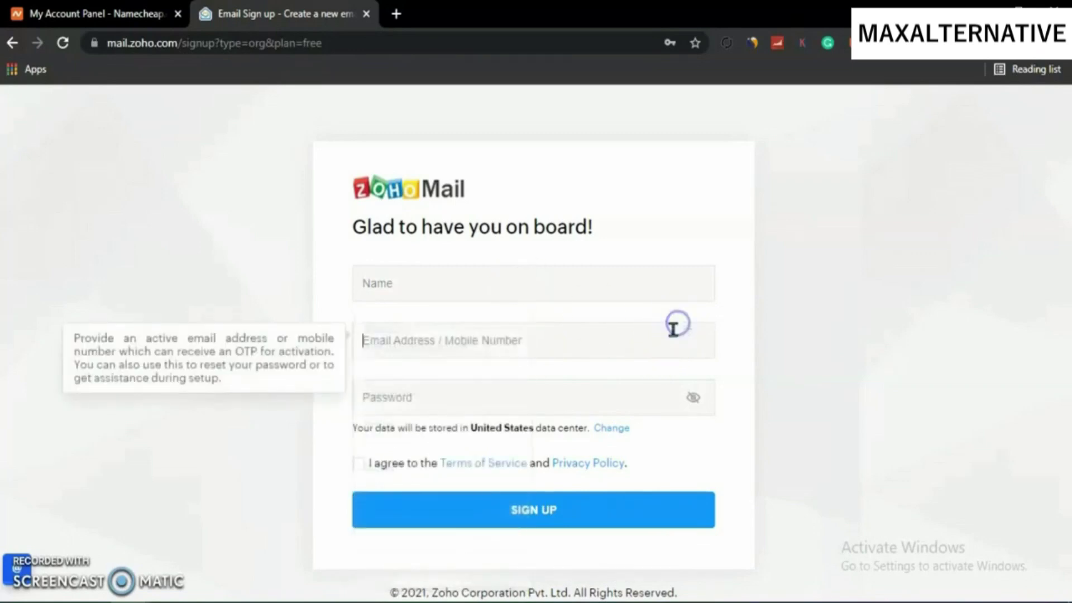
{"action": "left_click", "coordinate": [582, 399]}
{"action": "left_click", "coordinate": [721, 324]}
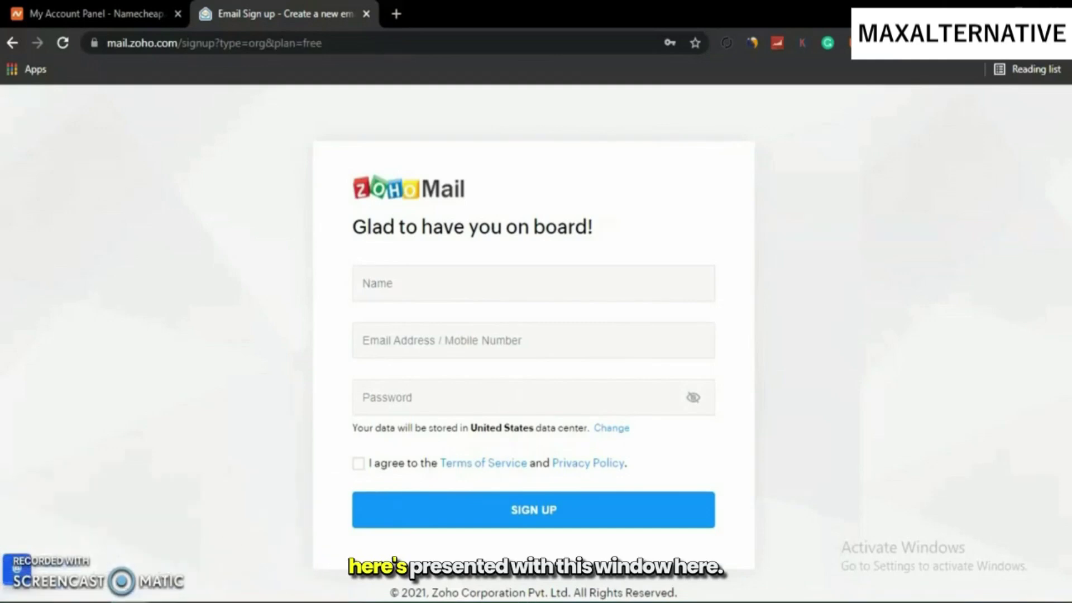
{"action": "mouse_move", "coordinate": [748, 601]}
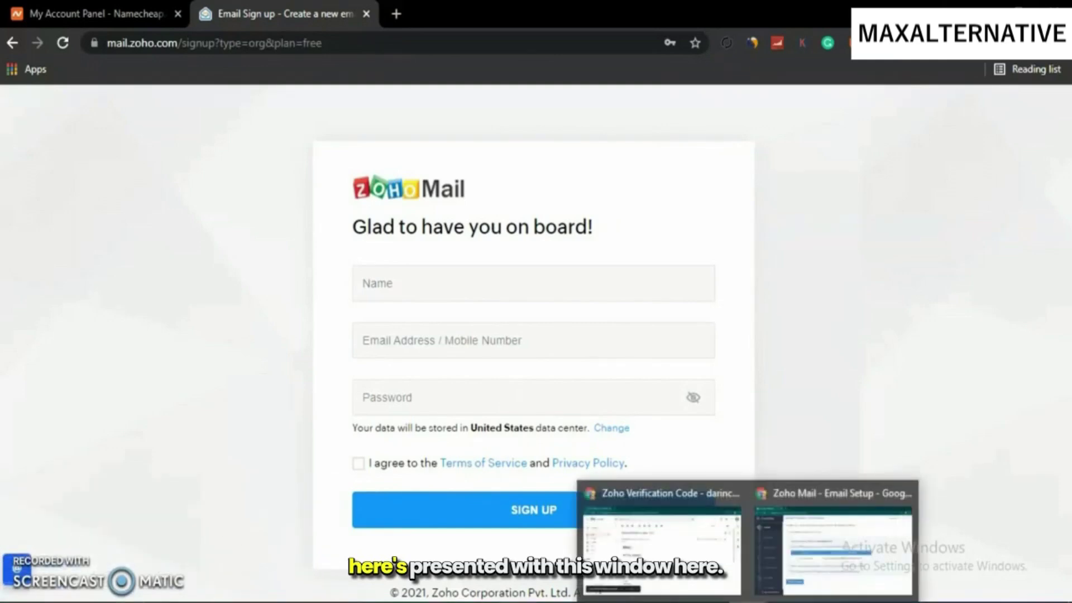
{"action": "left_click", "coordinate": [824, 565]}
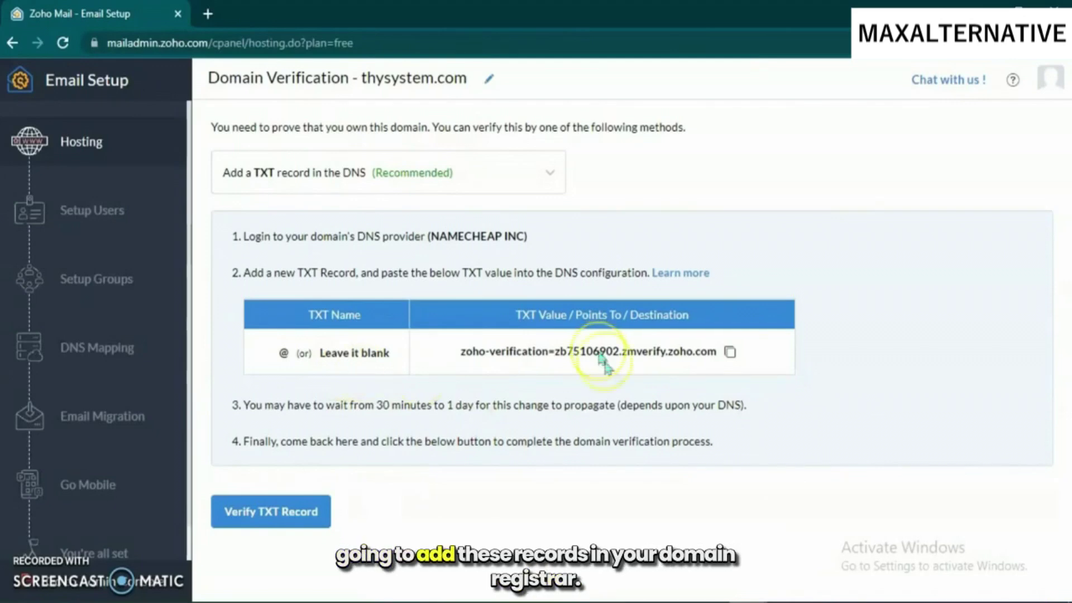
Copy the TXT verification value for thysystem.com and return to the Zoho sign-up window
{"action": "left_click", "coordinate": [640, 390]}
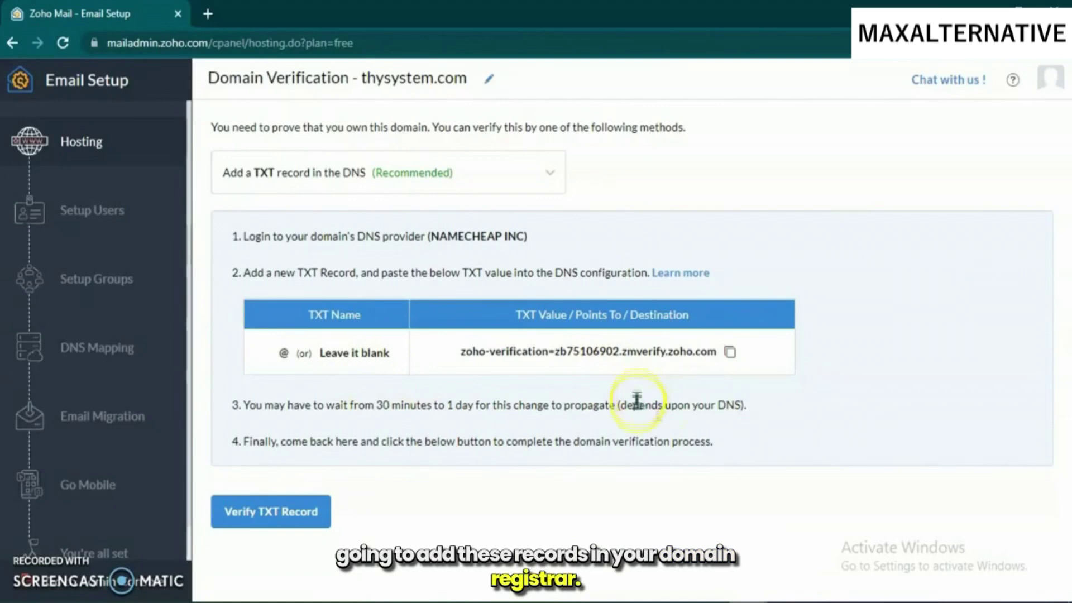
{"action": "left_click", "coordinate": [730, 352]}
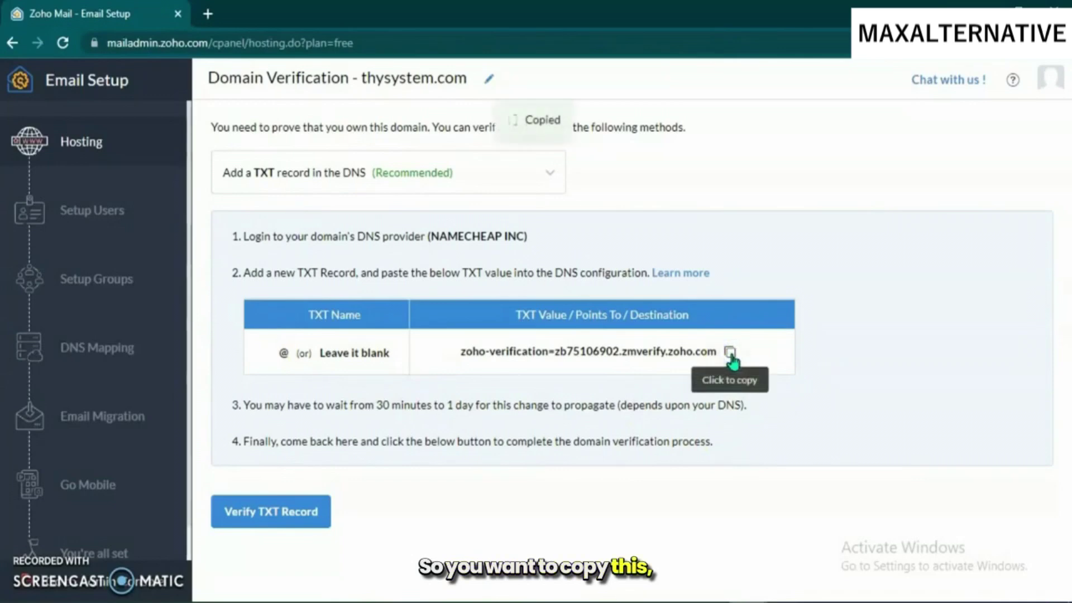
{"action": "mouse_move", "coordinate": [108, 569]}
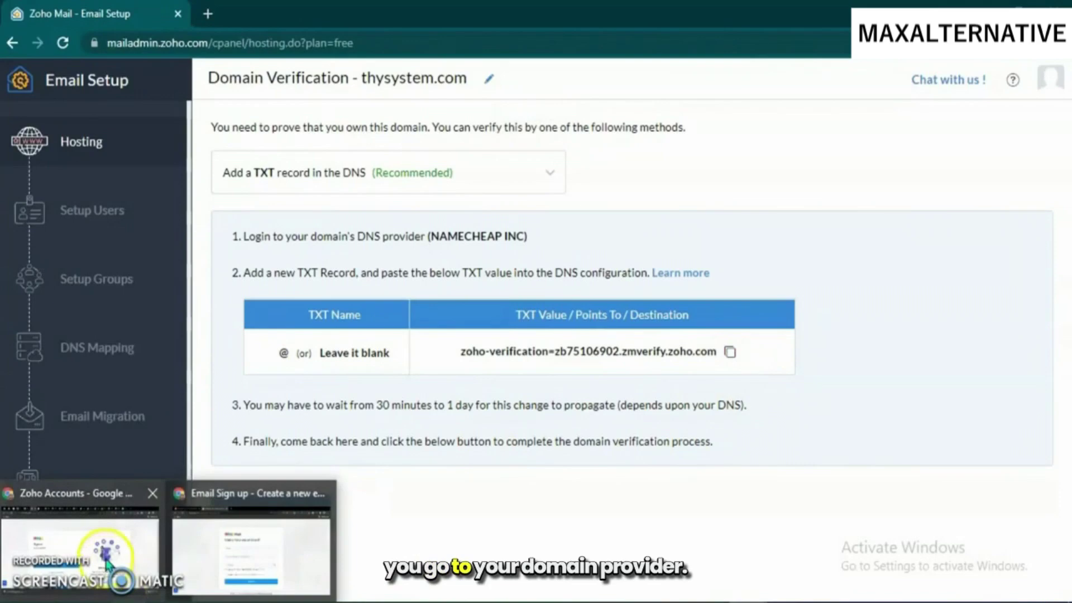
{"action": "left_click", "coordinate": [109, 569]}
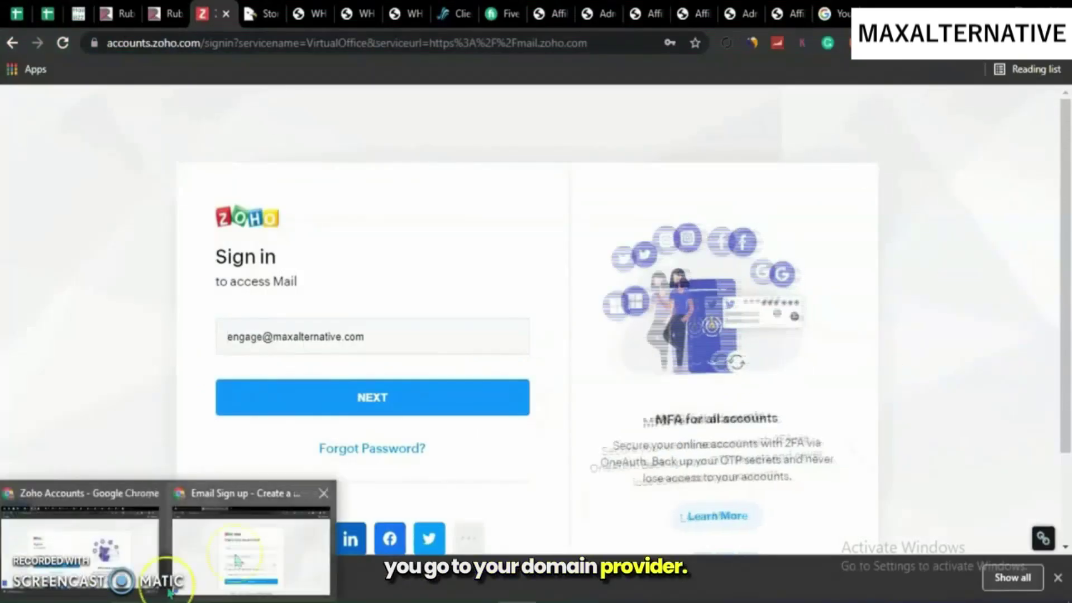
{"action": "left_click", "coordinate": [288, 533]}
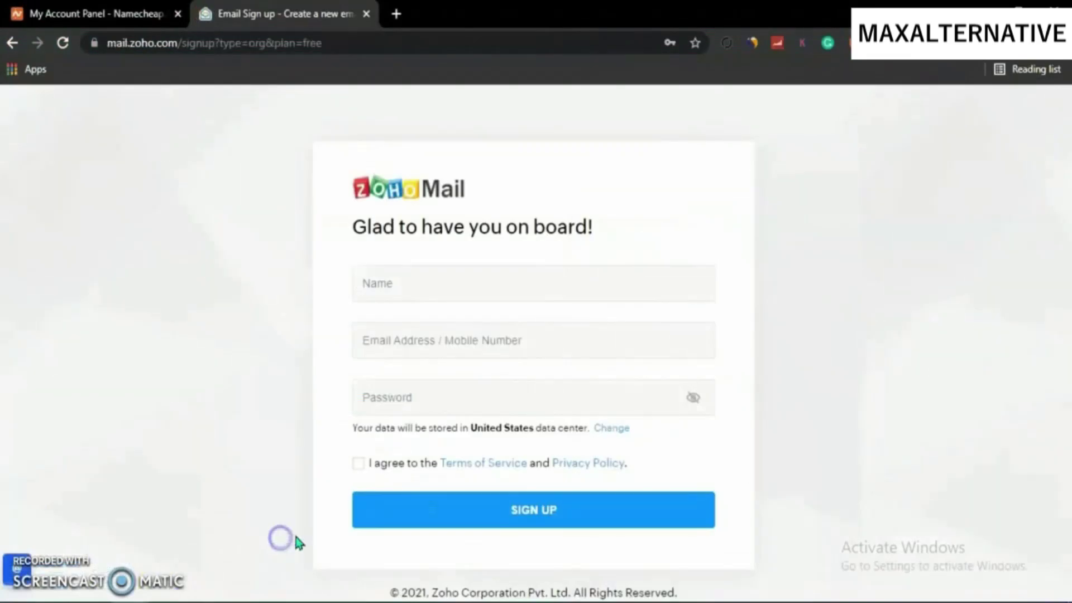
In the Namecheap dashboard, open MANAGE for thysystem.com
{"action": "left_click", "coordinate": [124, 14]}
{"action": "scroll", "coordinate": [558, 380], "scroll_direction": "down", "scroll_amount": 6}
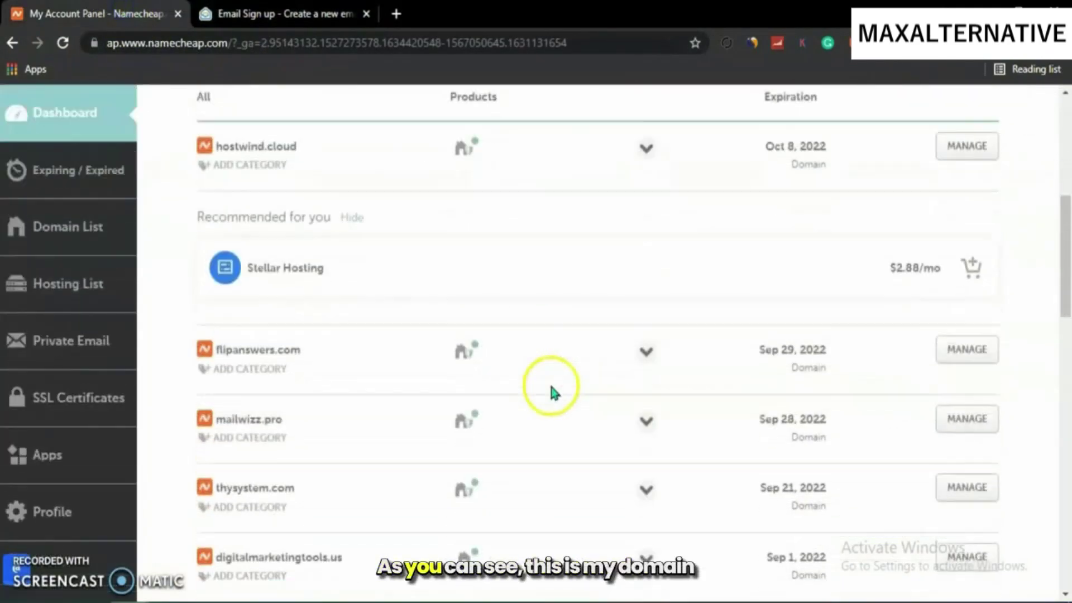
{"action": "scroll", "coordinate": [389, 382], "scroll_direction": "down", "scroll_amount": 2}
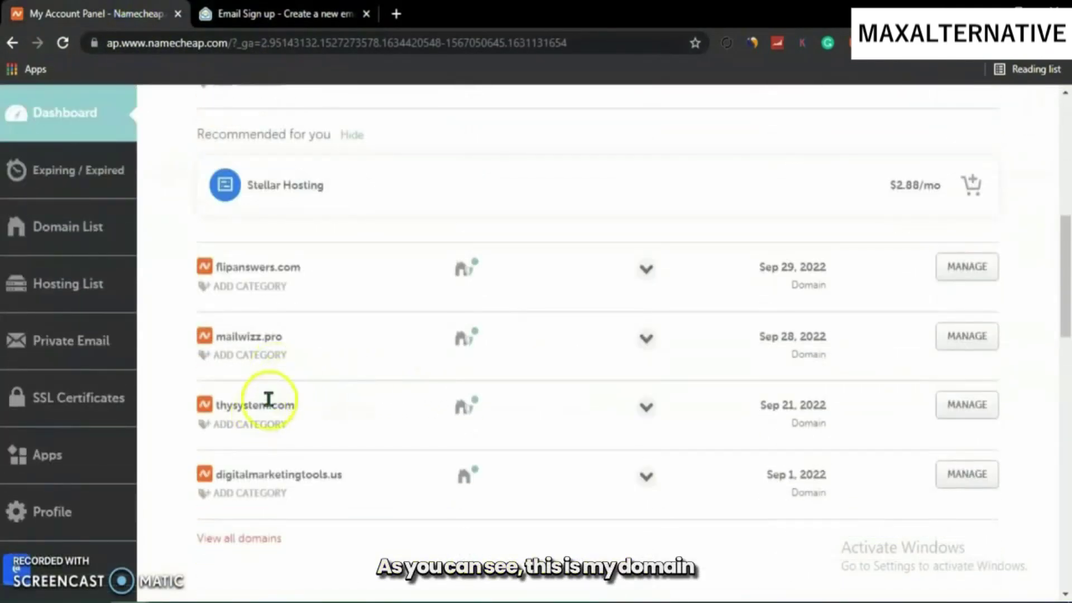
{"action": "left_click", "coordinate": [963, 413]}
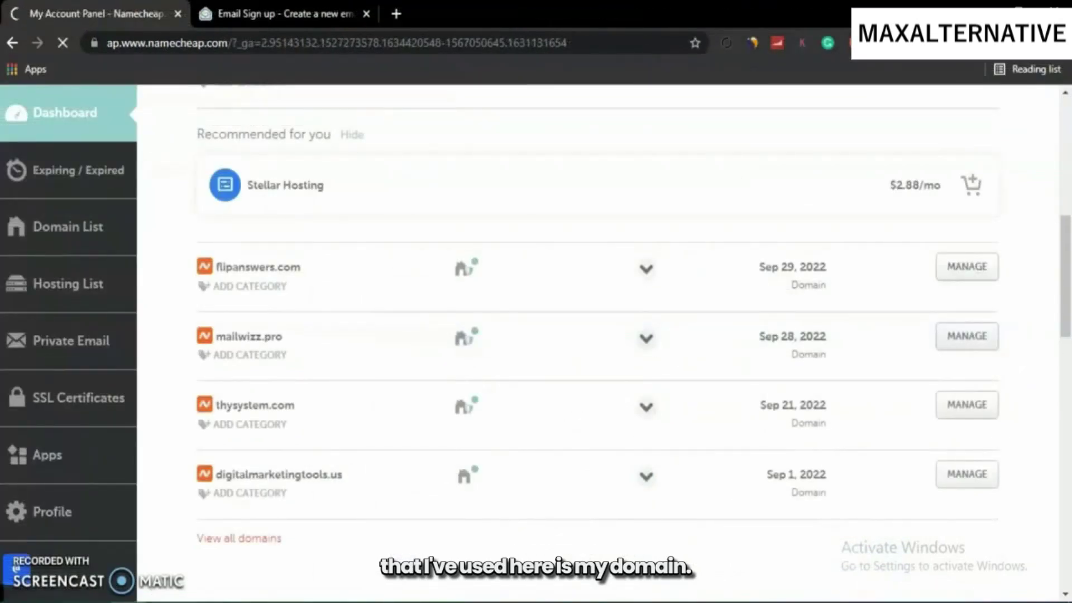
Check the thysystem.com name in Zoho's Domain Verification title, then go back to Namecheap
{"action": "mouse_move", "coordinate": [167, 600]}
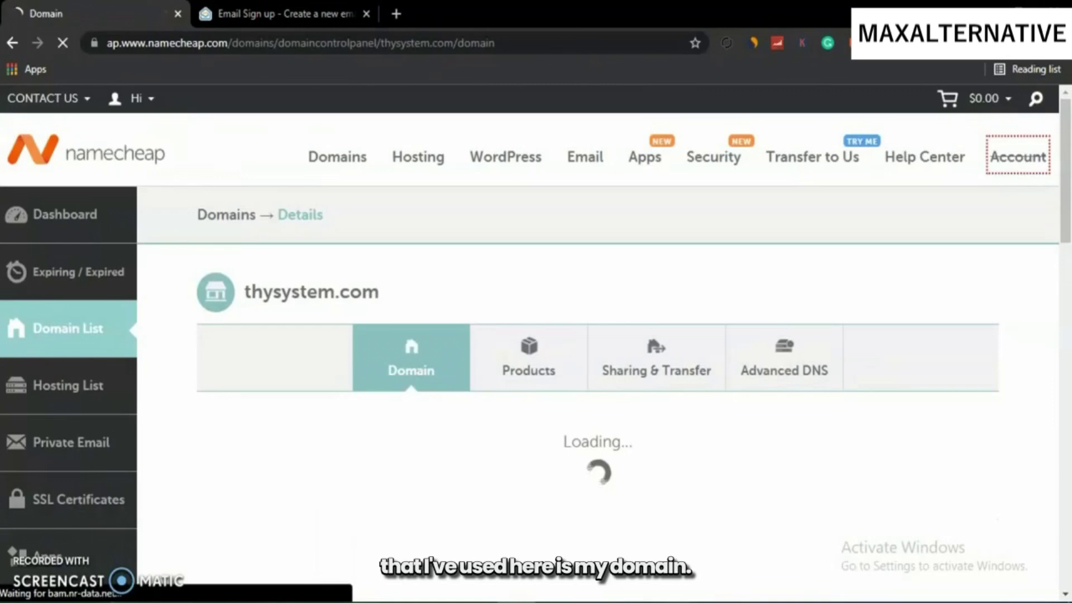
{"action": "mouse_move", "coordinate": [748, 600]}
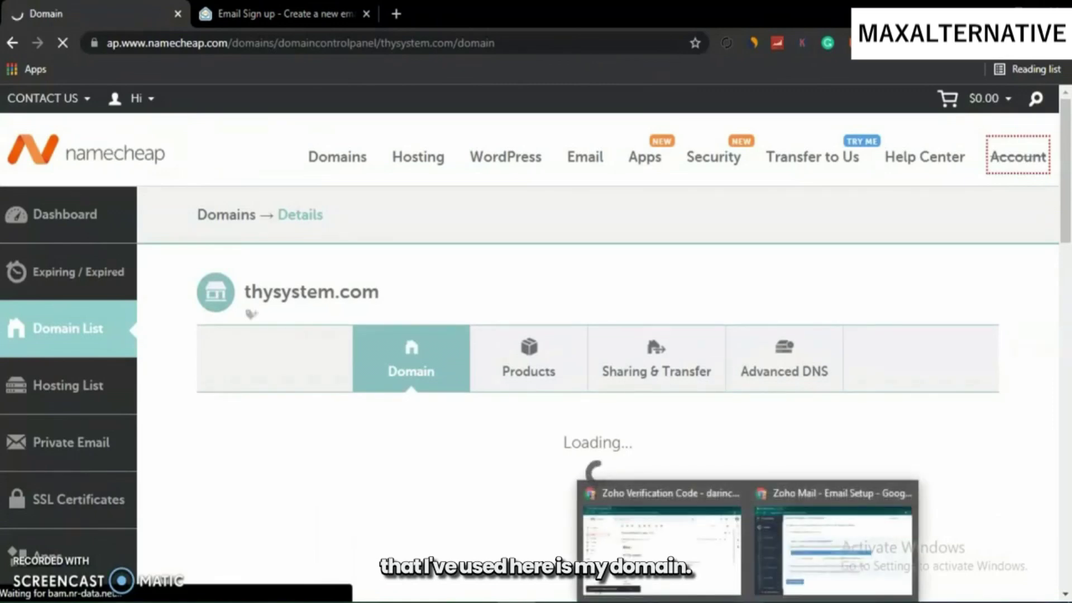
{"action": "left_click", "coordinate": [826, 556]}
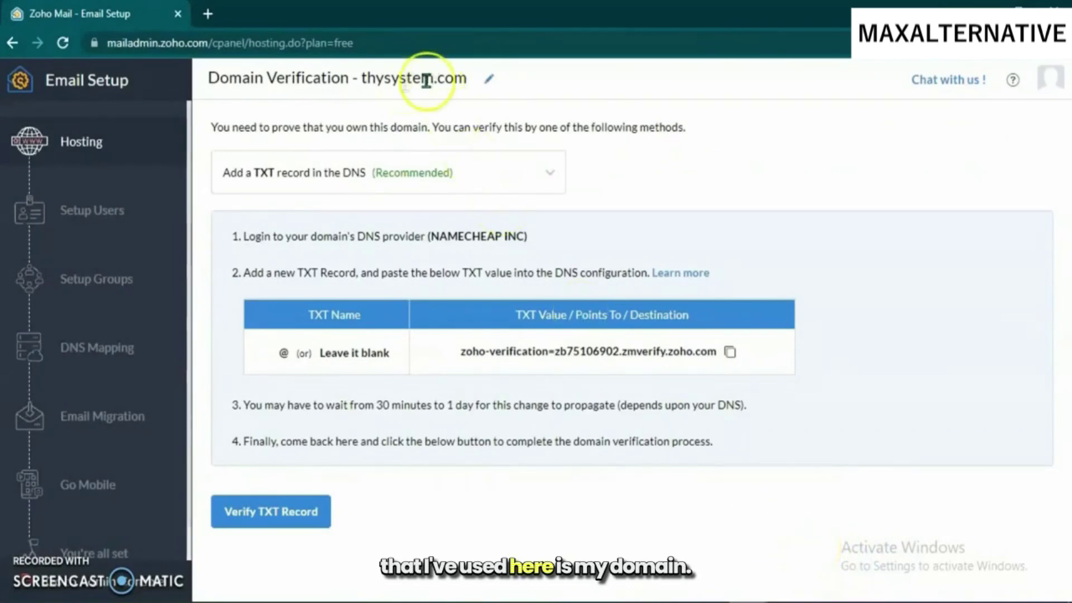
{"action": "left_click_drag", "start_coordinate": [359, 79], "coordinate": [464, 83]}
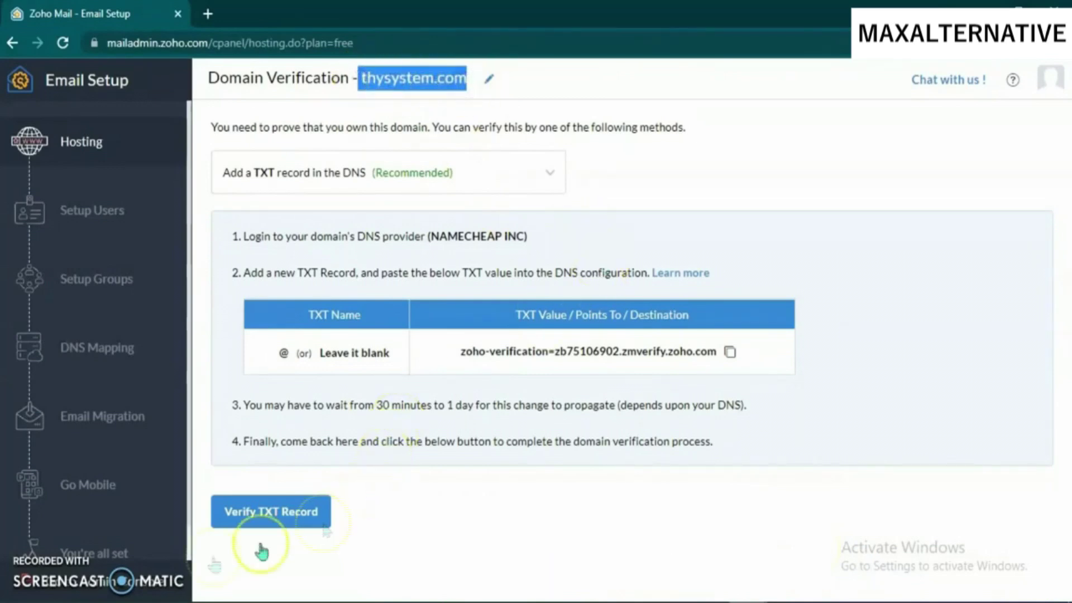
{"action": "left_click", "coordinate": [167, 600]}
Open the Advanced DNS settings for thysystem.com
{"action": "left_click", "coordinate": [251, 549]}
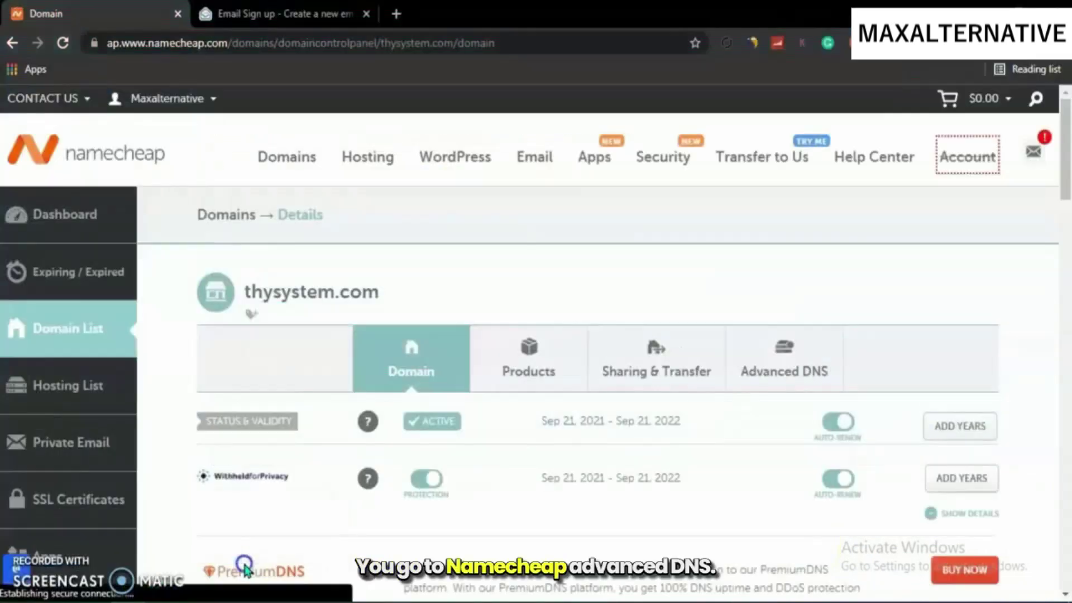
{"action": "scroll", "coordinate": [705, 459], "scroll_direction": "down", "scroll_amount": 3}
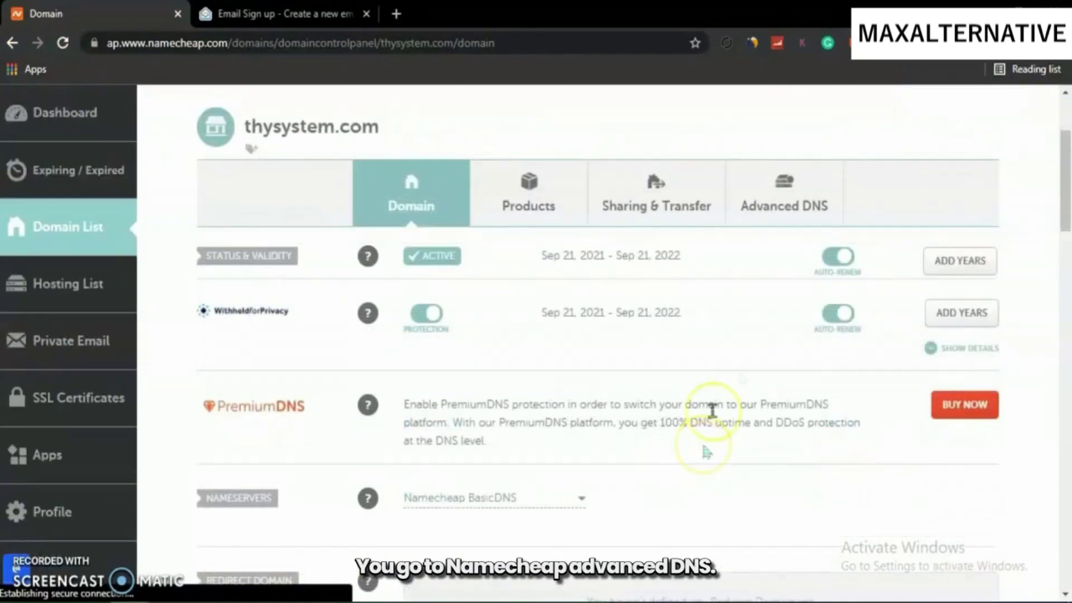
{"action": "left_click", "coordinate": [785, 207]}
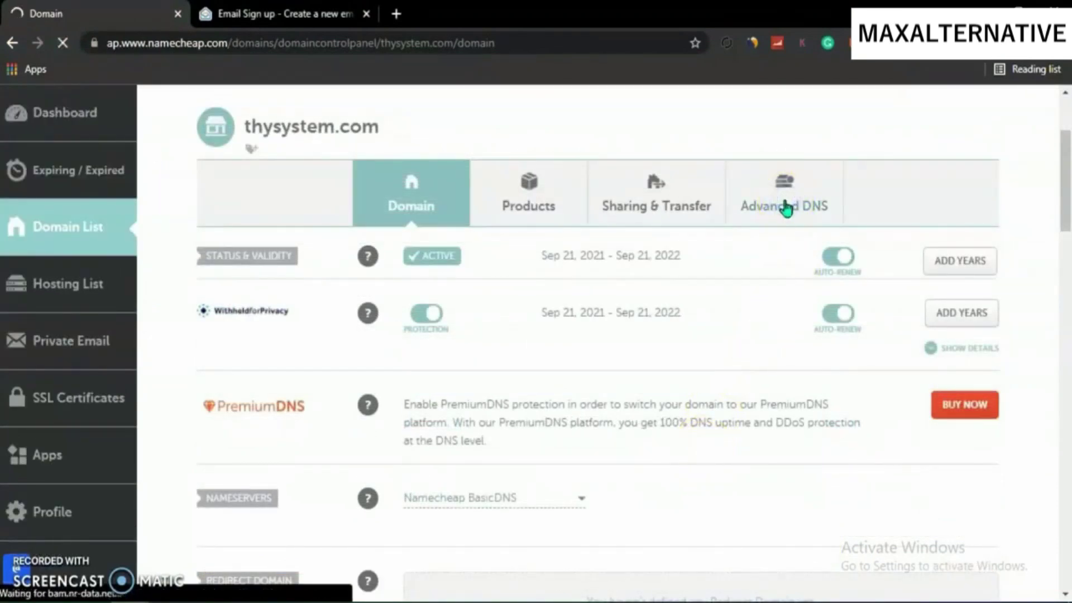
{"action": "left_click", "coordinate": [759, 478]}
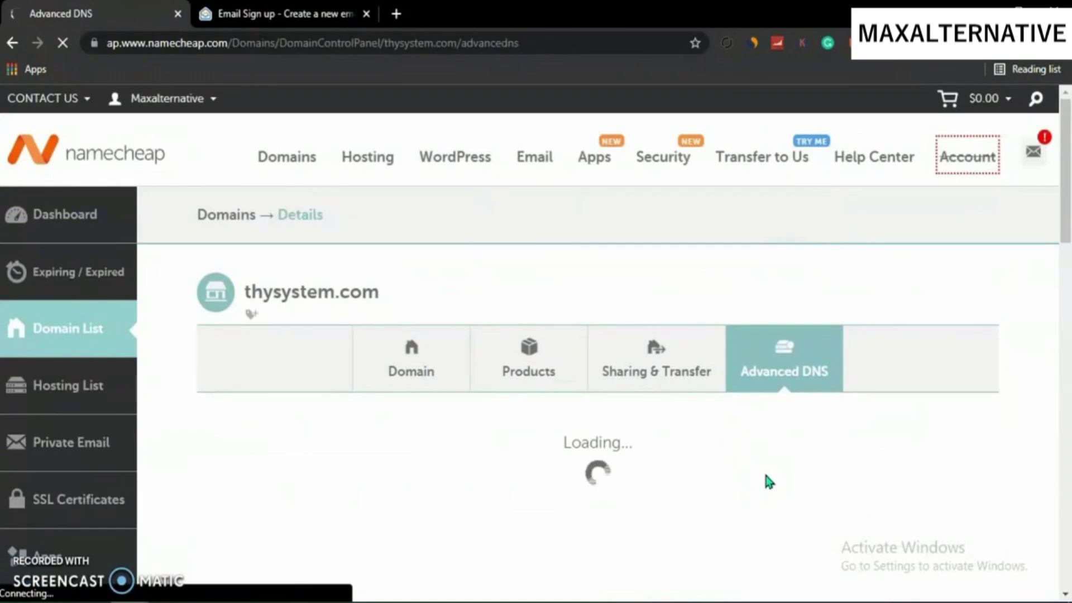
{"action": "scroll", "coordinate": [768, 478], "scroll_direction": "down", "scroll_amount": 6}
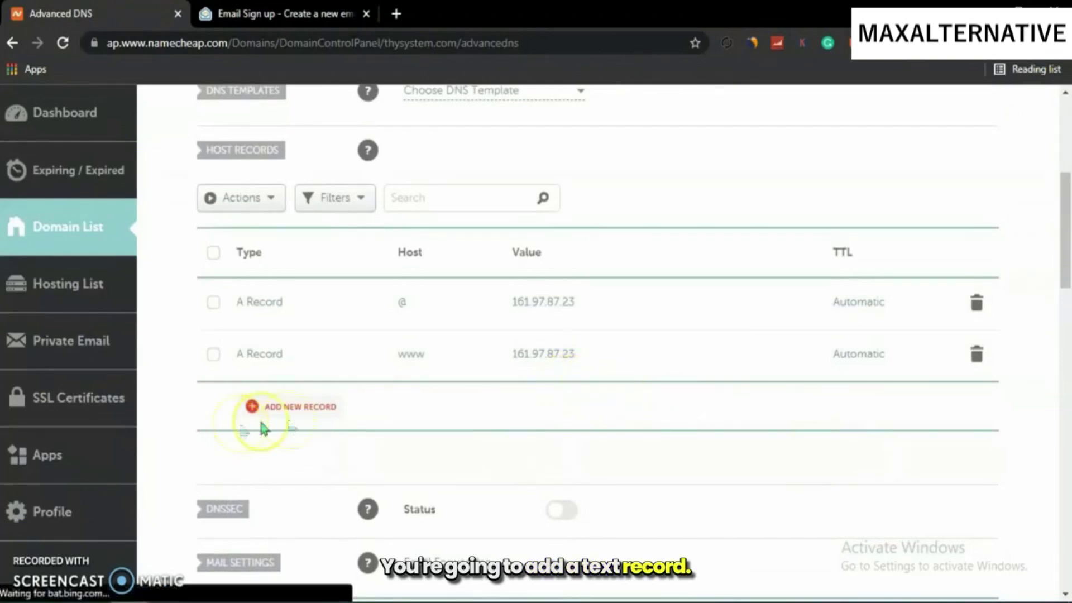
Add and save a TXT record on host @ holding the pasted Zoho verification value
{"action": "left_click", "coordinate": [310, 408]}
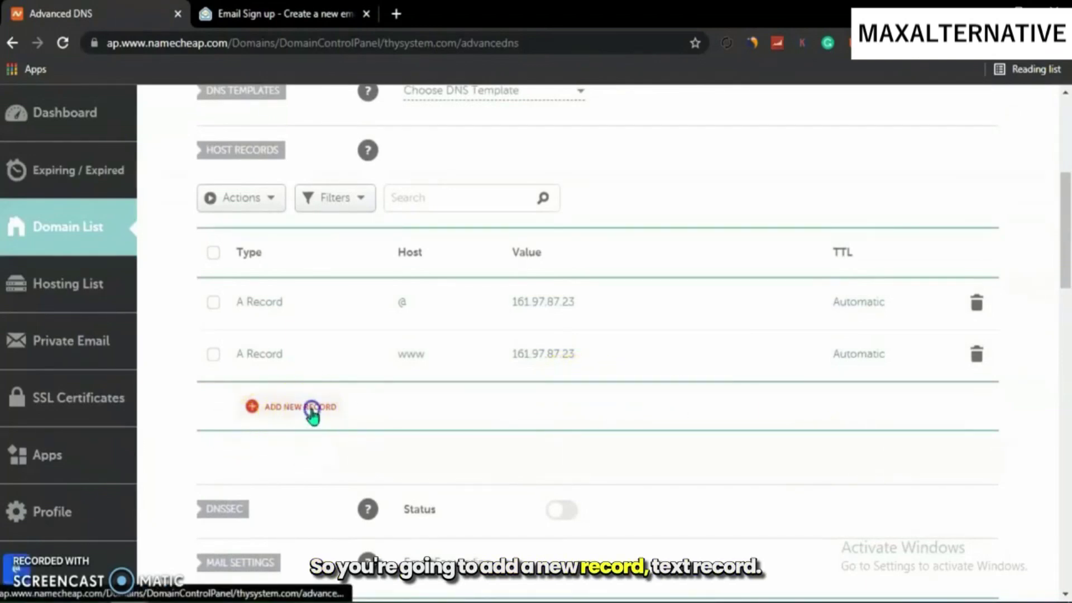
{"action": "scroll", "coordinate": [313, 416], "scroll_direction": "down", "scroll_amount": 3}
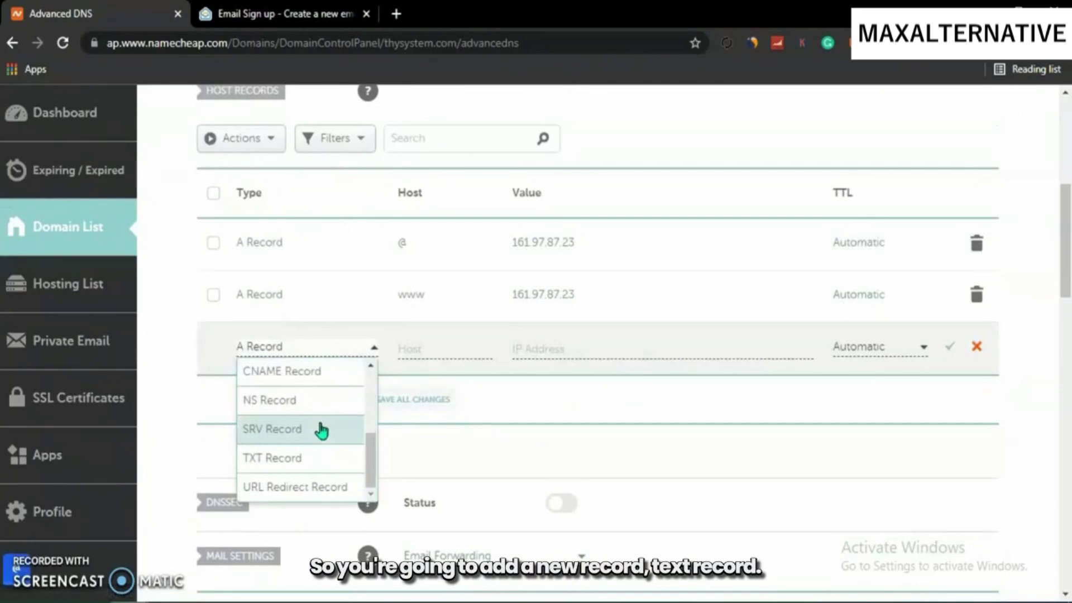
{"action": "left_click", "coordinate": [312, 468]}
{"action": "left_click", "coordinate": [450, 346]}
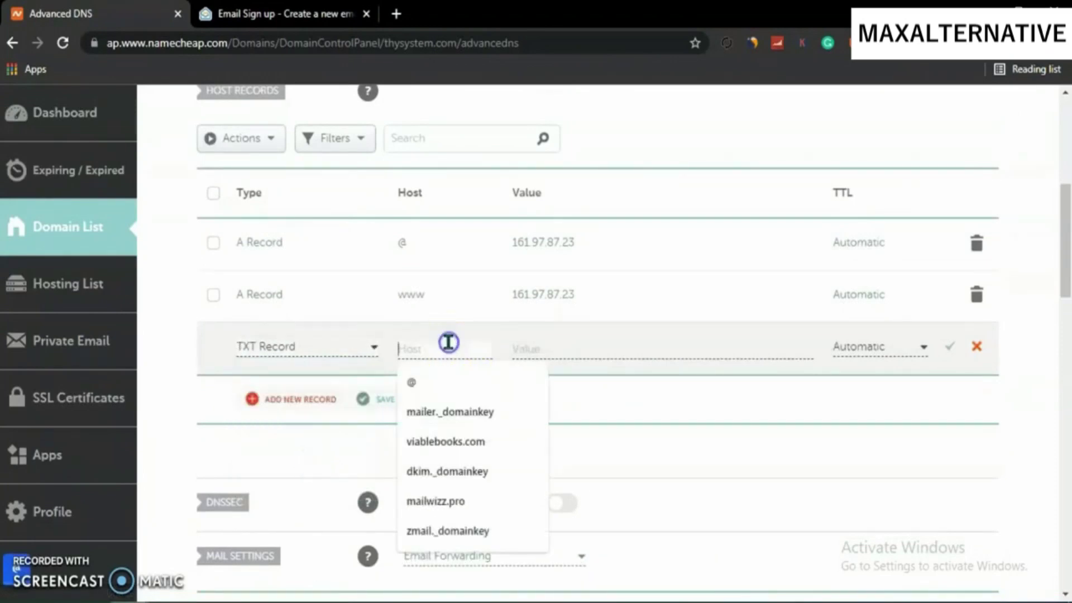
{"action": "left_click", "coordinate": [445, 383]}
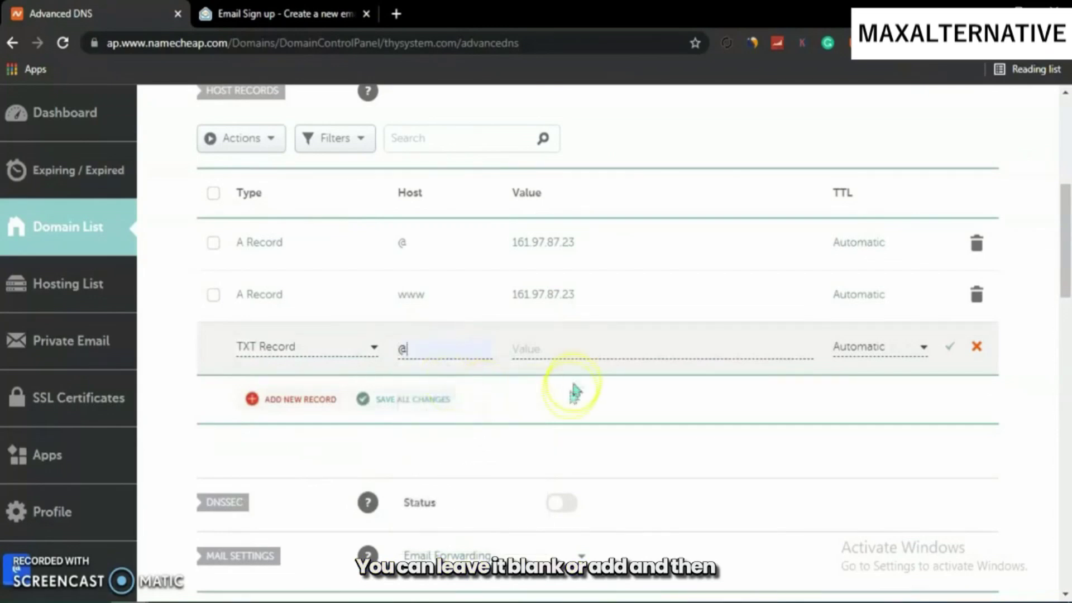
{"action": "left_click", "coordinate": [575, 352]}
{"action": "type", "text": "zoho-verification=zb75106902.zmverify.zoho.com"}
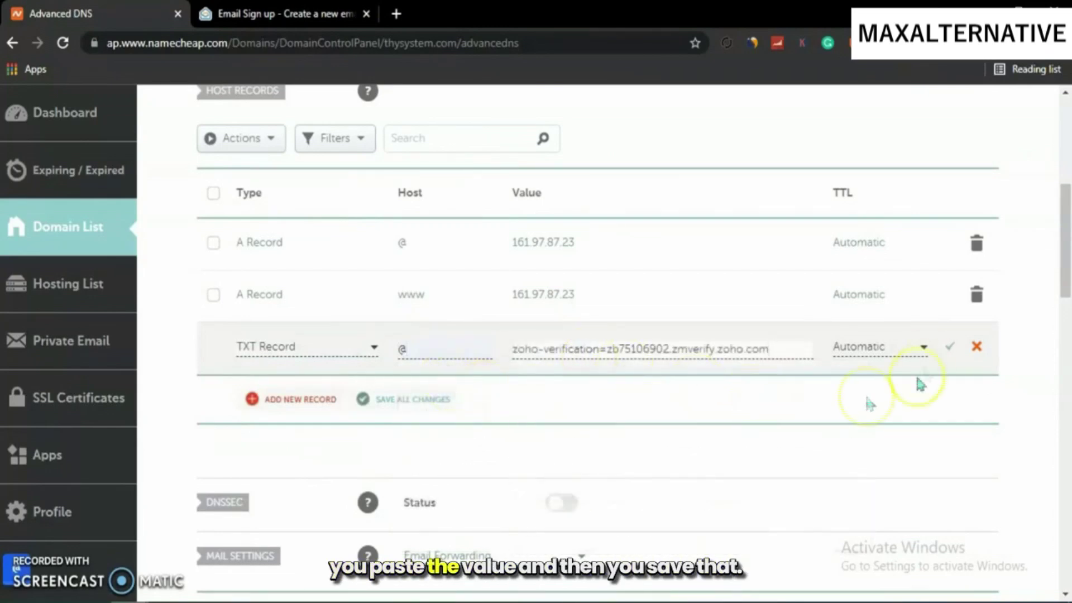
{"action": "left_click", "coordinate": [952, 347]}
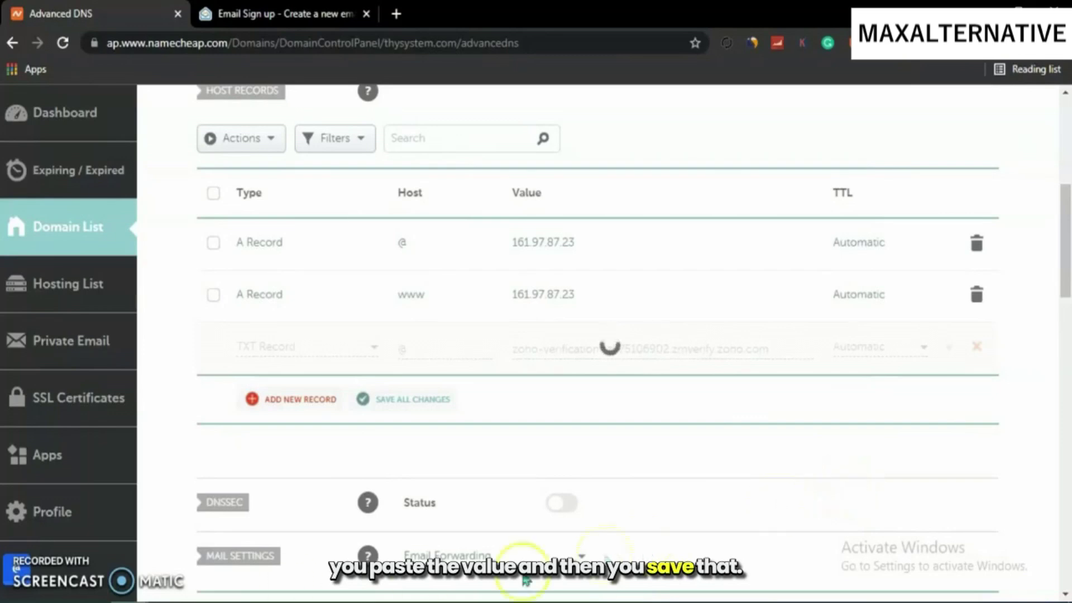
Bring the Zoho Mail setup window back to the front
{"action": "mouse_move", "coordinate": [168, 602]}
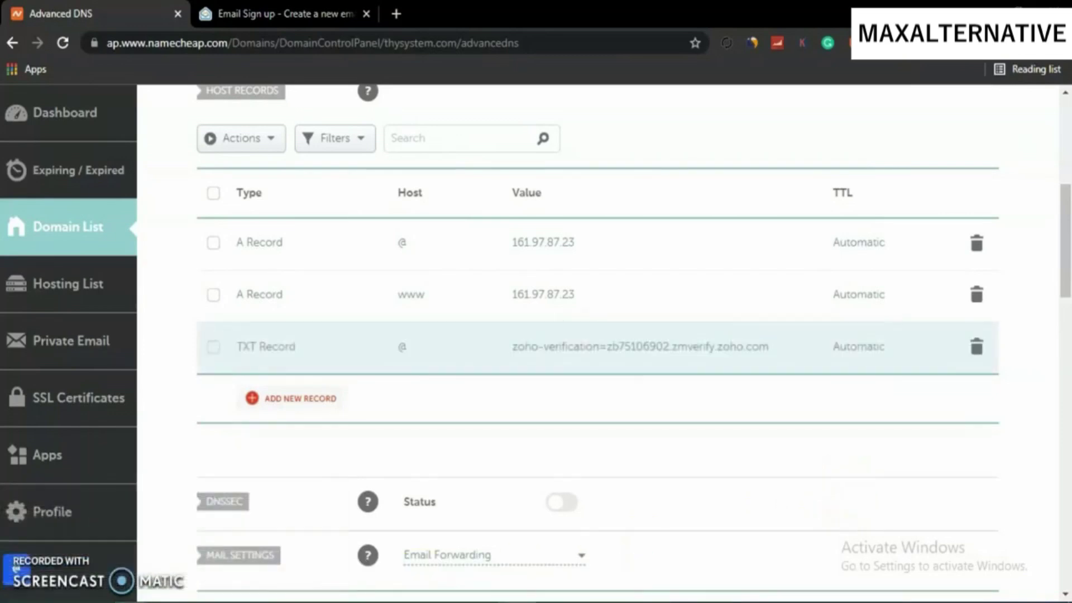
{"action": "mouse_move", "coordinate": [747, 602]}
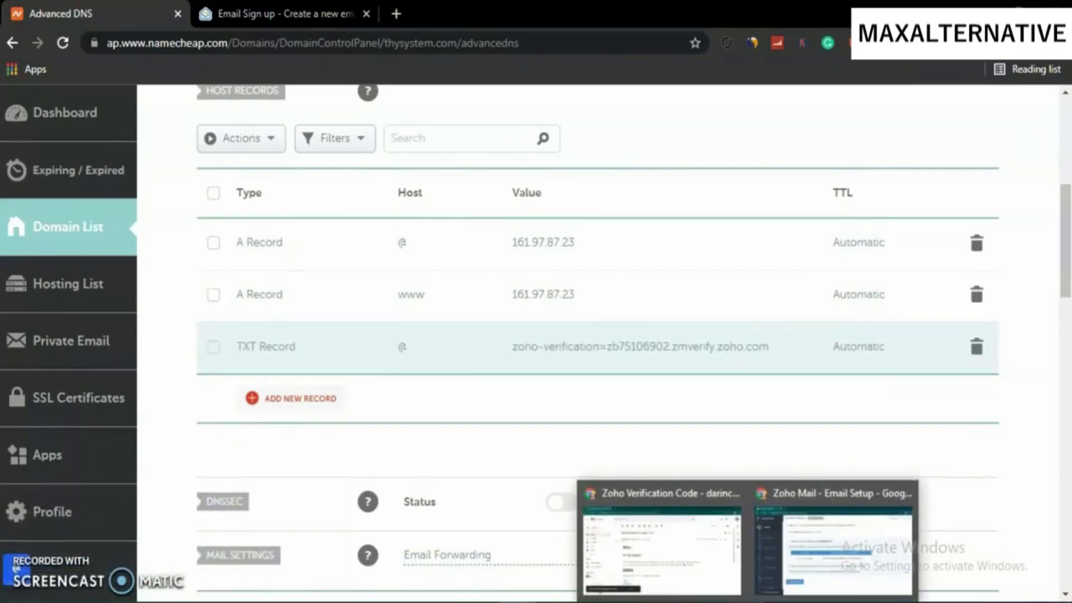
{"action": "left_click", "coordinate": [837, 554]}
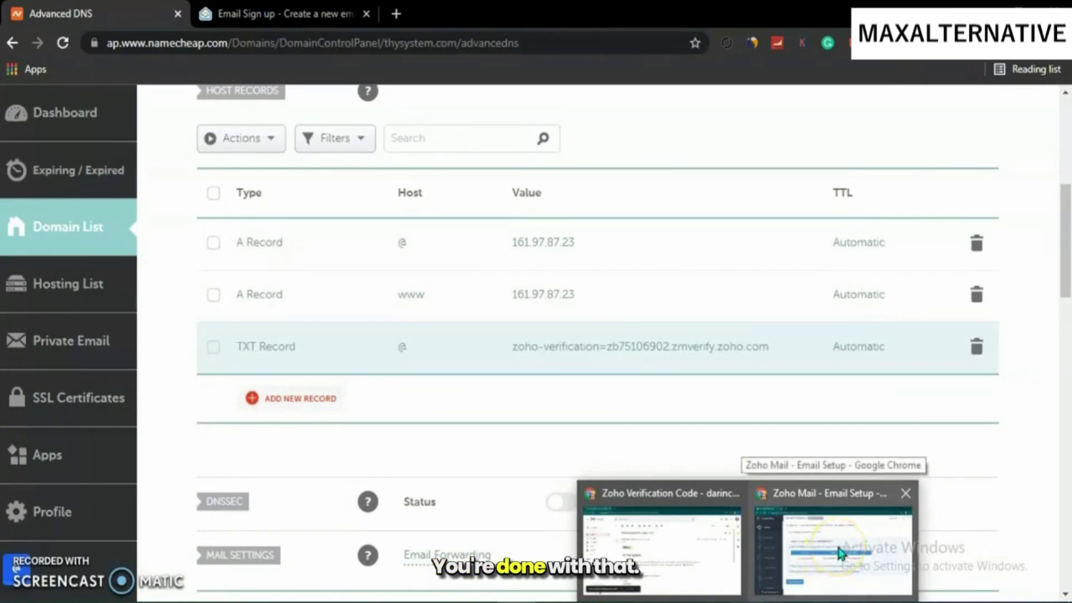
{"action": "left_click", "coordinate": [837, 553]}
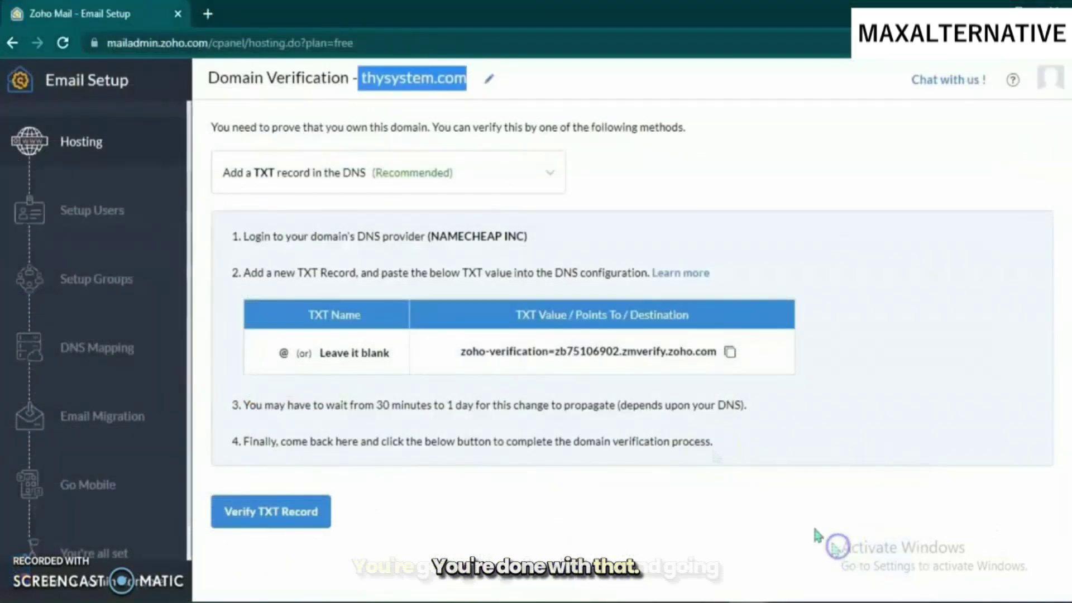
{"action": "left_click", "coordinate": [277, 524]}
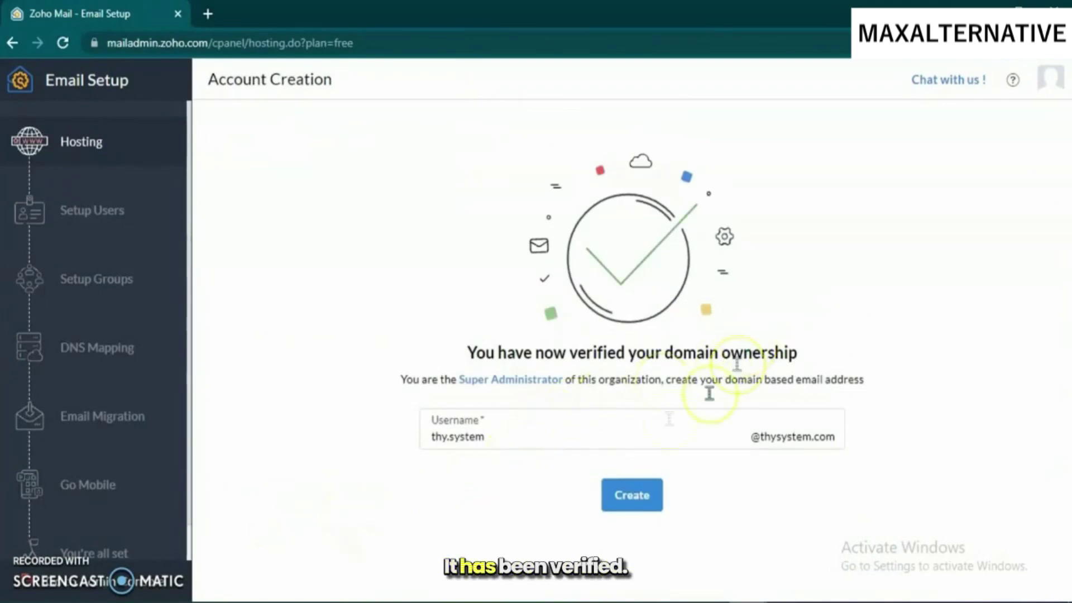
{"action": "double_click", "coordinate": [552, 436]}
{"action": "left_click", "coordinate": [554, 436]}
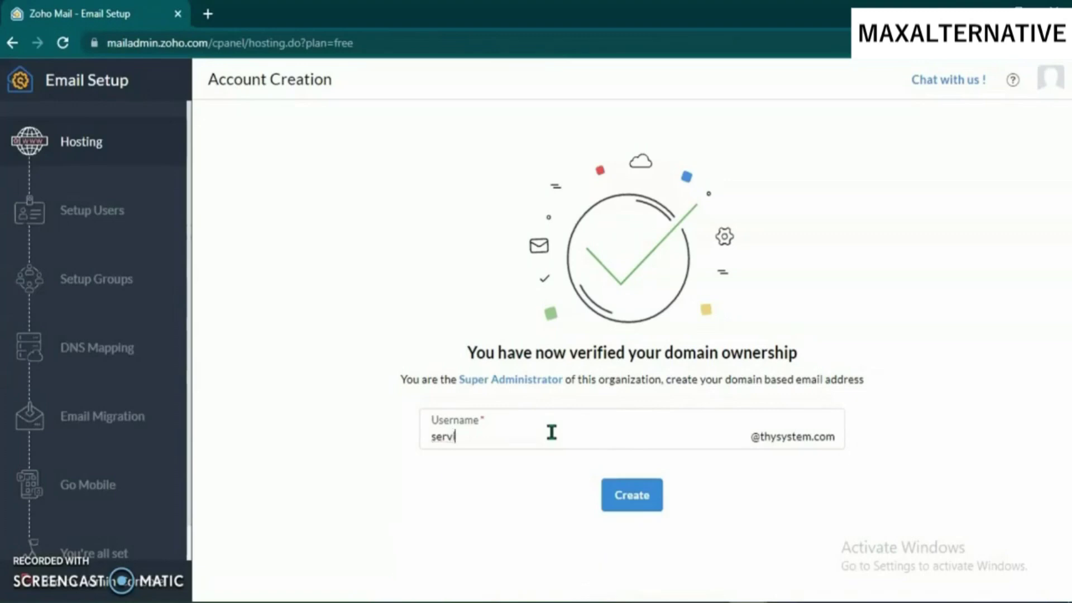
{"action": "type", "text": "ice"}
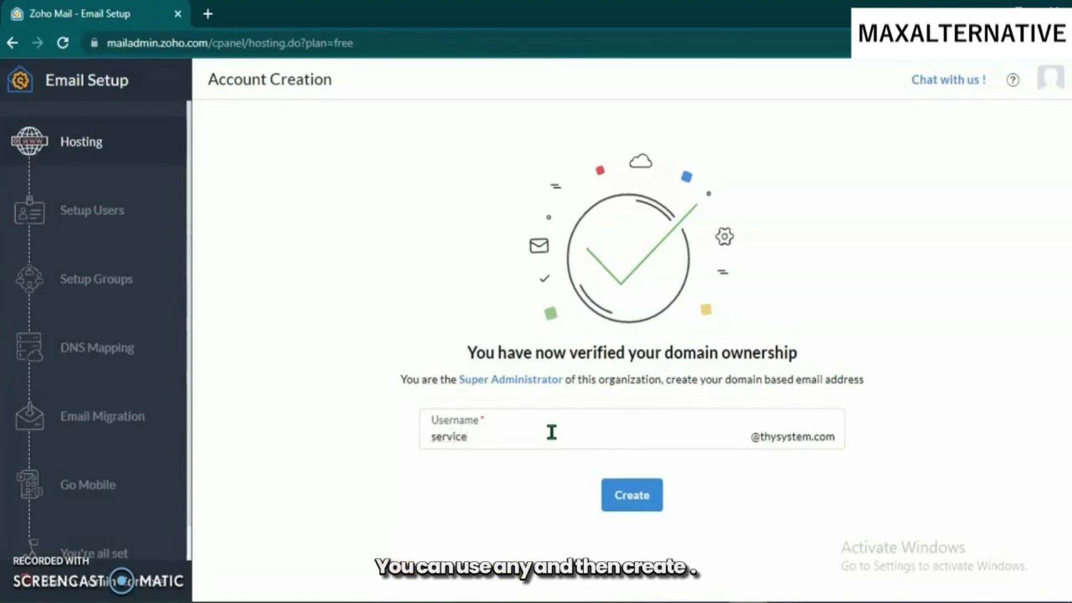
{"action": "left_click", "coordinate": [622, 494]}
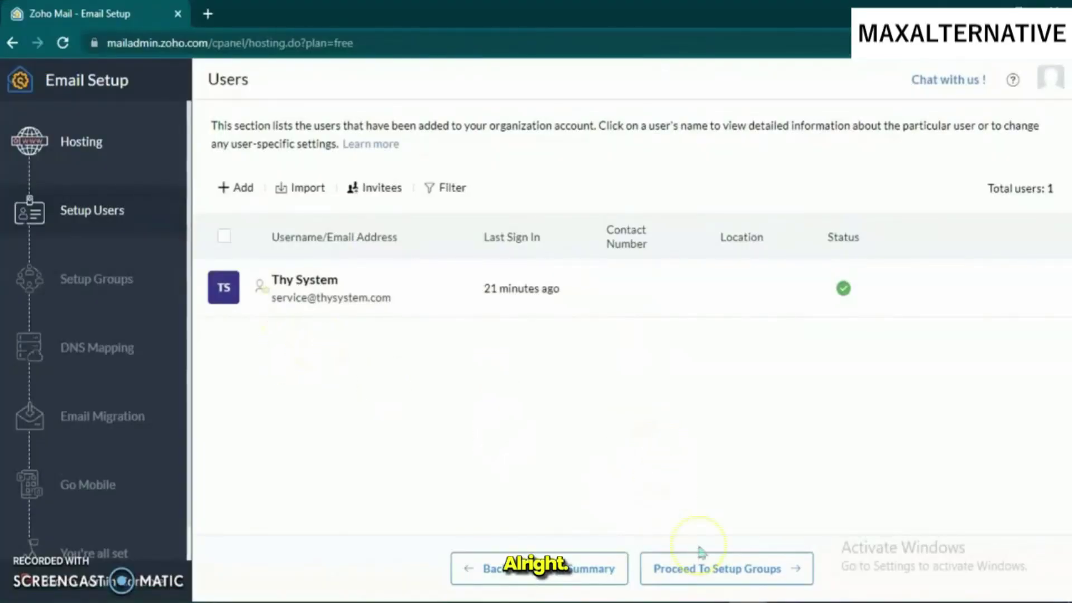
Skip group setup, reach DNS Mapping's MX records, and copy mx.zoho.com
{"action": "left_click", "coordinate": [680, 579]}
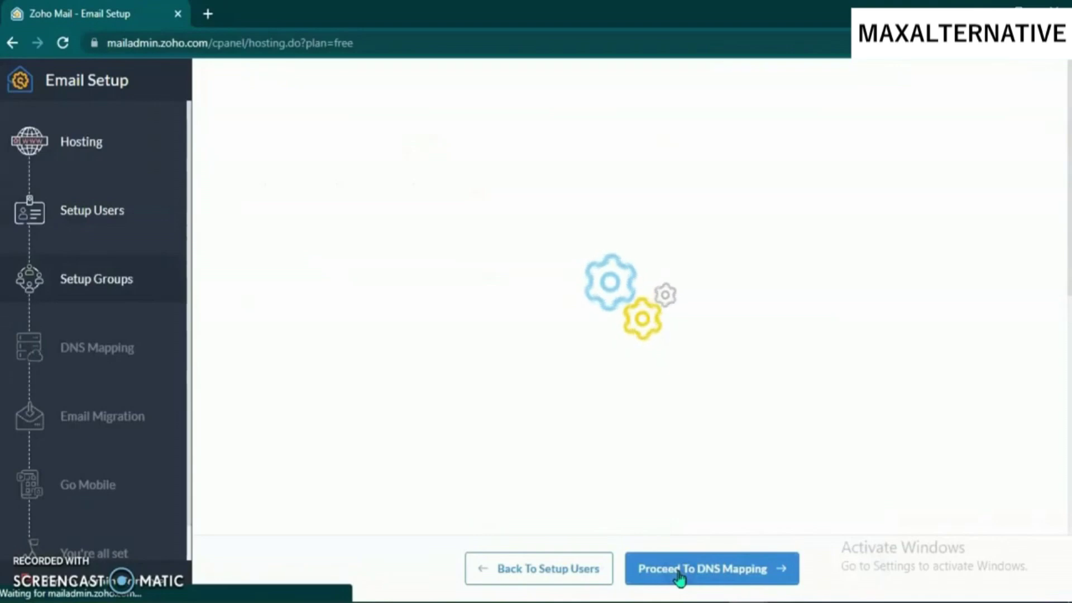
{"action": "left_click", "coordinate": [690, 574]}
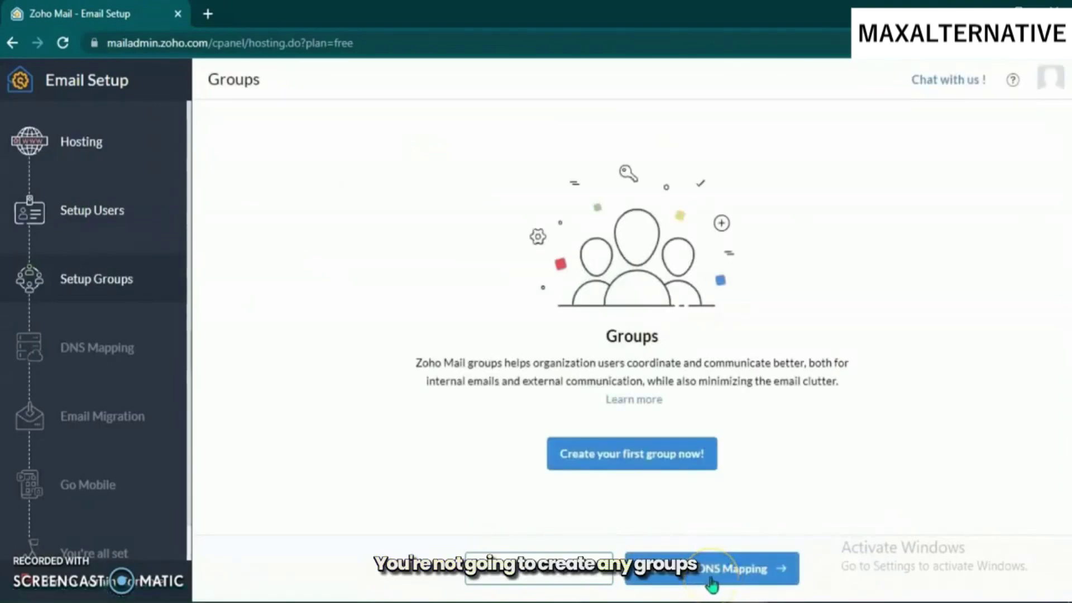
{"action": "left_click", "coordinate": [706, 580]}
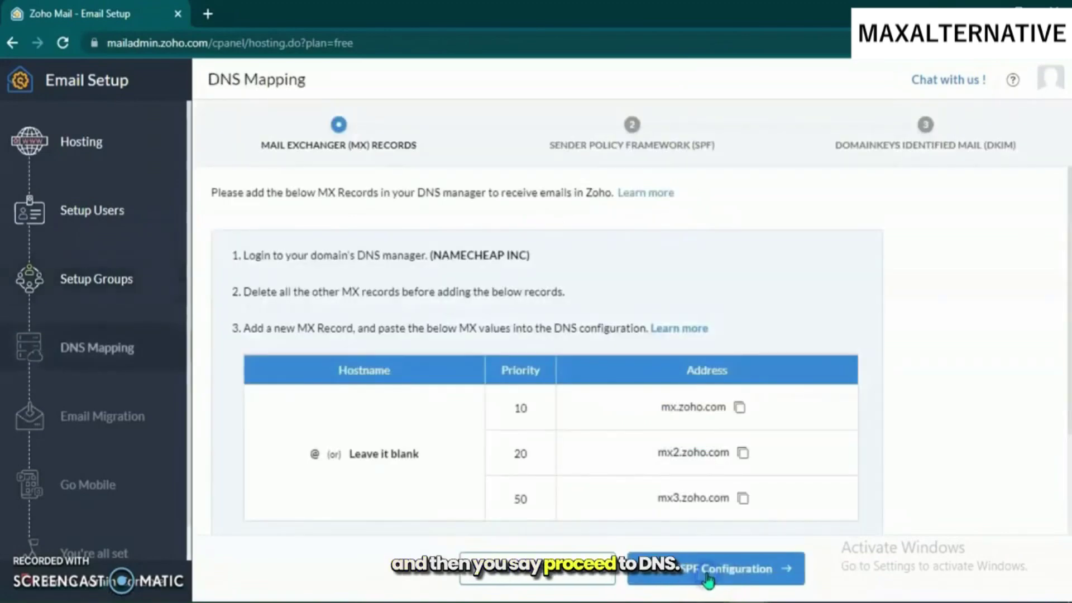
{"action": "scroll", "coordinate": [856, 446], "scroll_direction": "down", "scroll_amount": 3}
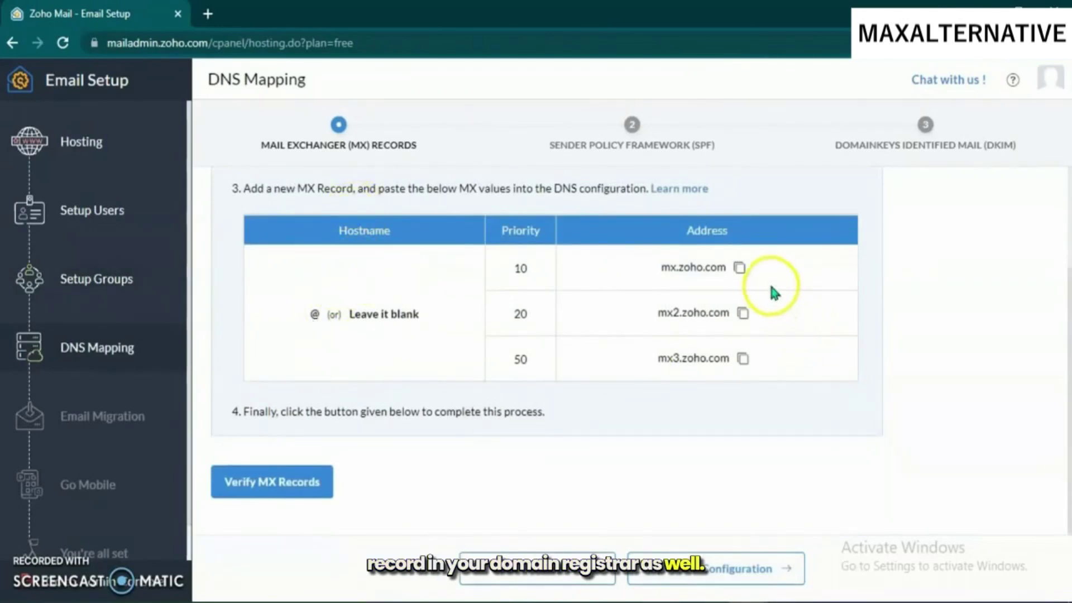
{"action": "left_click", "coordinate": [743, 269]}
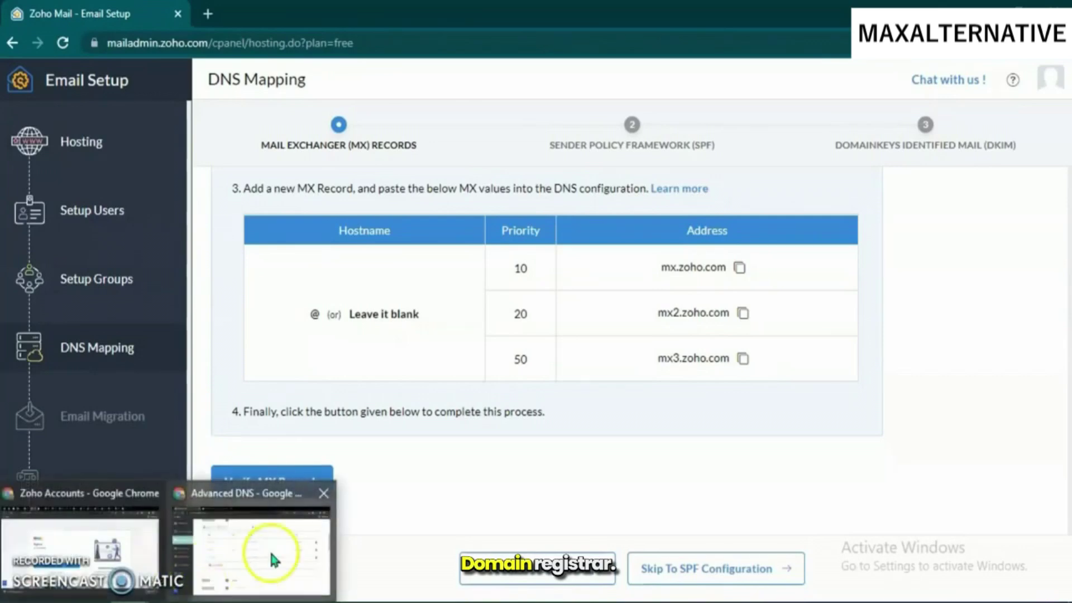
{"action": "left_click", "coordinate": [270, 550]}
Switch the domain's mail settings to Custom MX
{"action": "scroll", "coordinate": [554, 420], "scroll_direction": "down", "scroll_amount": 5}
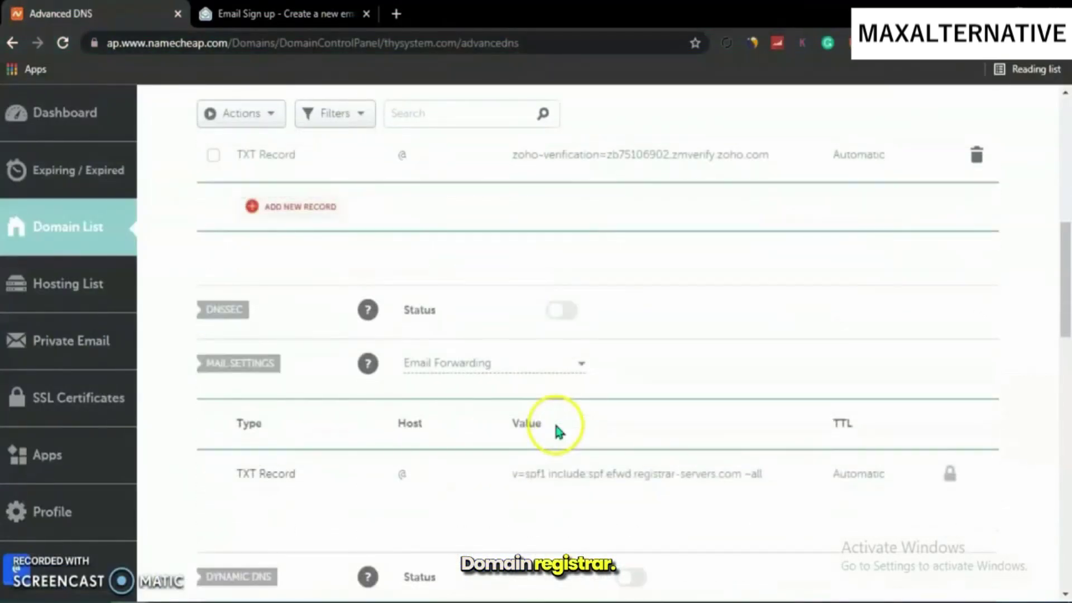
{"action": "left_click", "coordinate": [579, 282]}
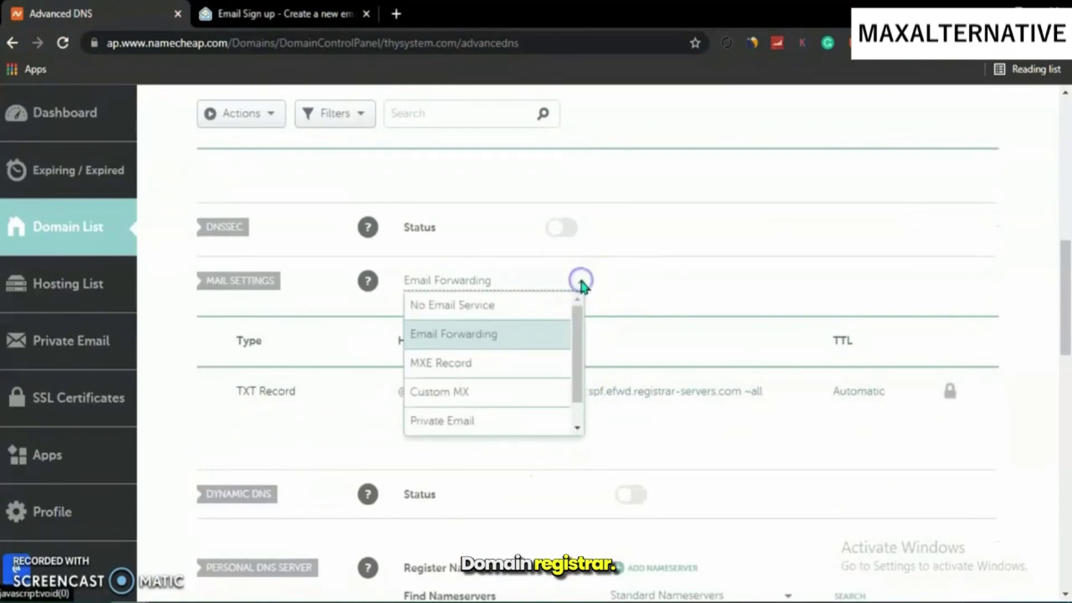
{"action": "mouse_move", "coordinate": [577, 342]}
{"action": "left_mouse_down"}
{"action": "mouse_move", "coordinate": [576, 395]}
{"action": "mouse_move", "coordinate": [582, 337]}
{"action": "left_mouse_up"}
{"action": "left_click", "coordinate": [491, 390]}
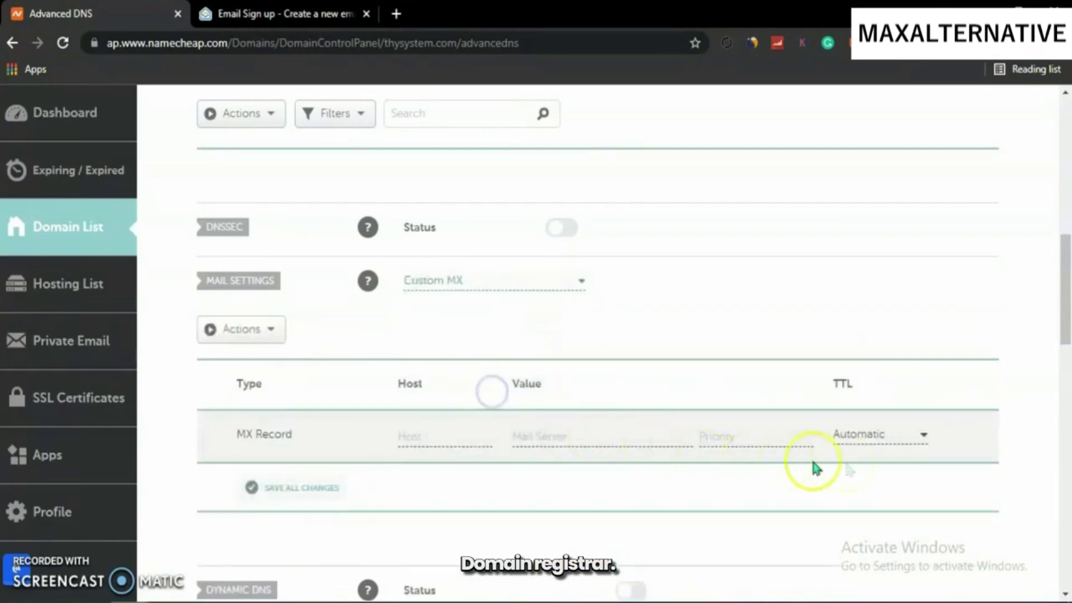
Add and save the first MX record: host @, mx.zoho.com, priority 10
{"action": "left_click", "coordinate": [447, 434]}
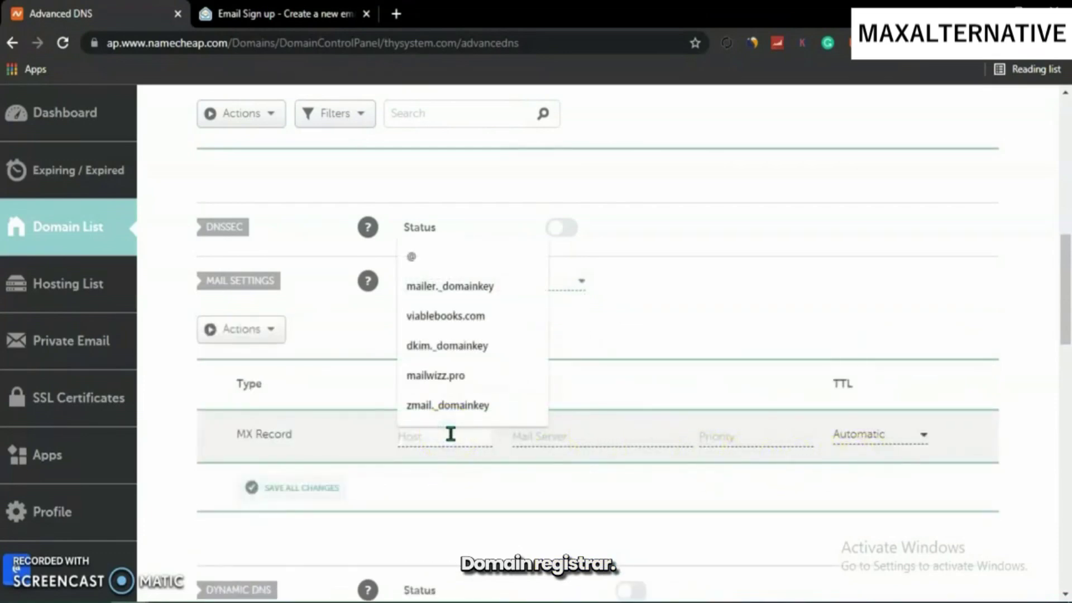
{"action": "key", "text": "ctrl+Tab"}
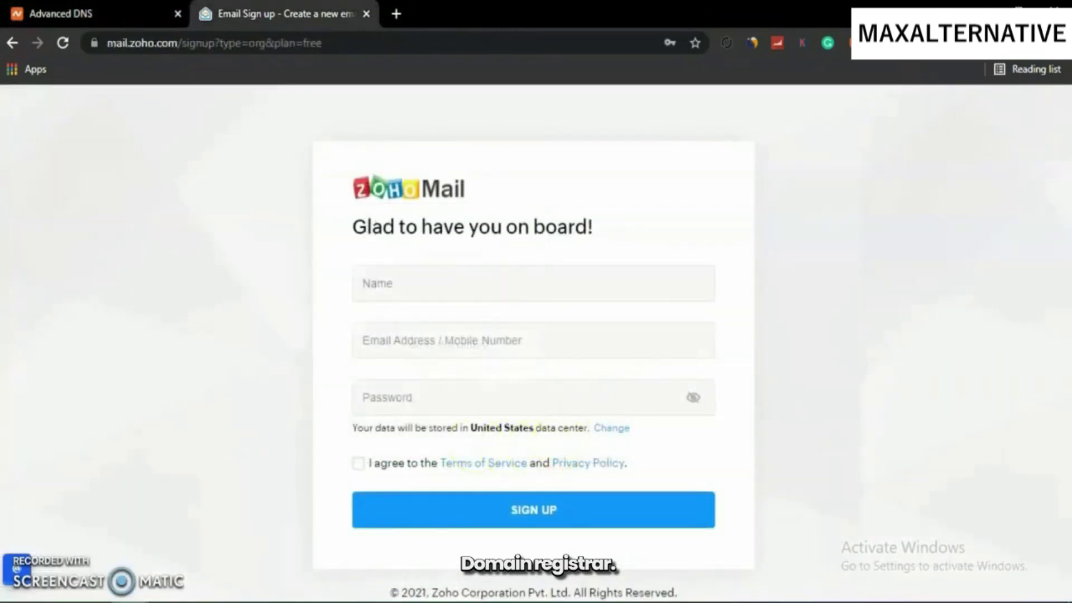
{"action": "key", "text": "ctrl+Tab"}
{"action": "left_click", "coordinate": [447, 443]}
{"action": "type", "text": "@"}
{"action": "left_click", "coordinate": [570, 436]}
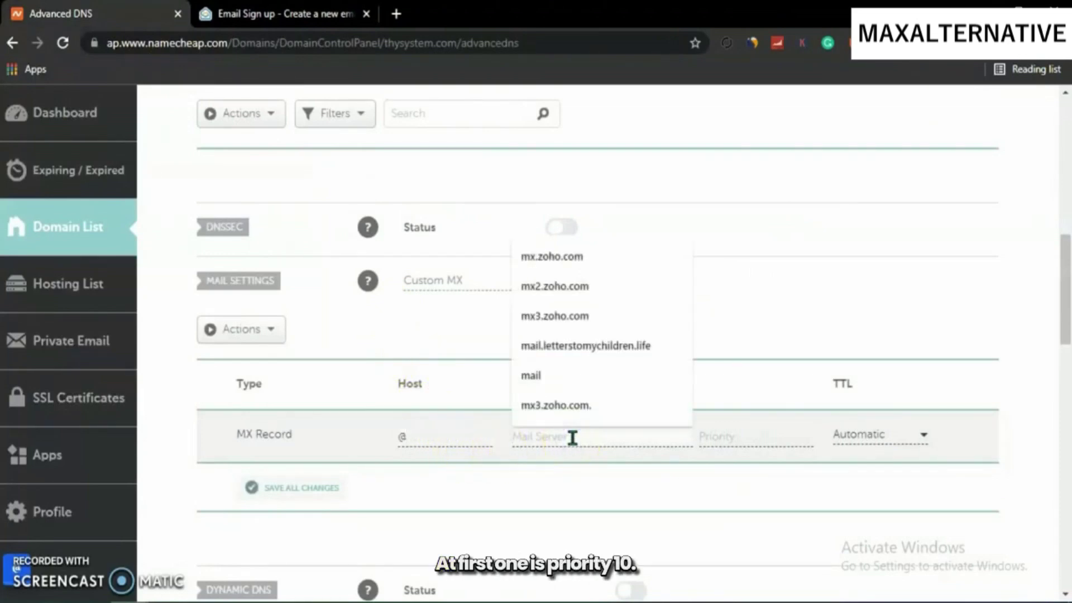
{"action": "left_click", "coordinate": [733, 437]}
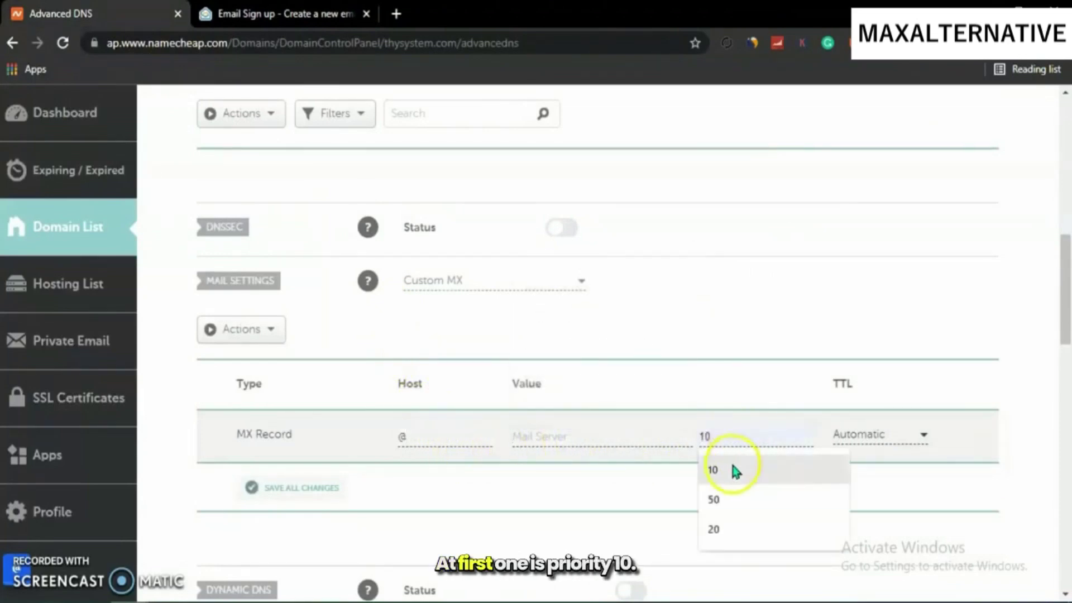
{"action": "left_click", "coordinate": [732, 469]}
{"action": "left_click", "coordinate": [591, 427]}
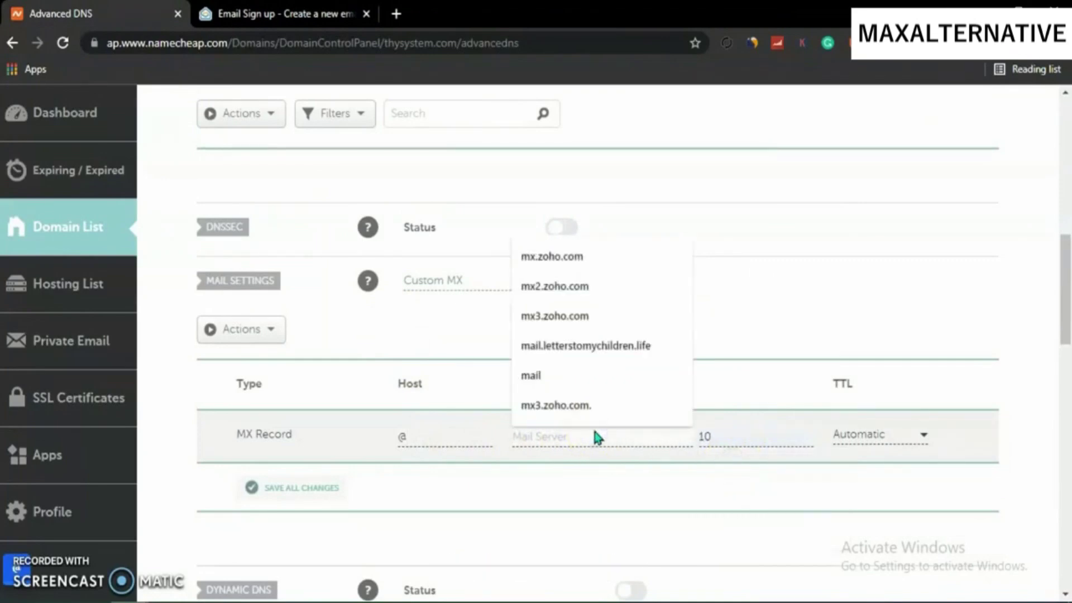
{"action": "type", "text": "mx.zoho.com"}
{"action": "left_click", "coordinate": [937, 520]}
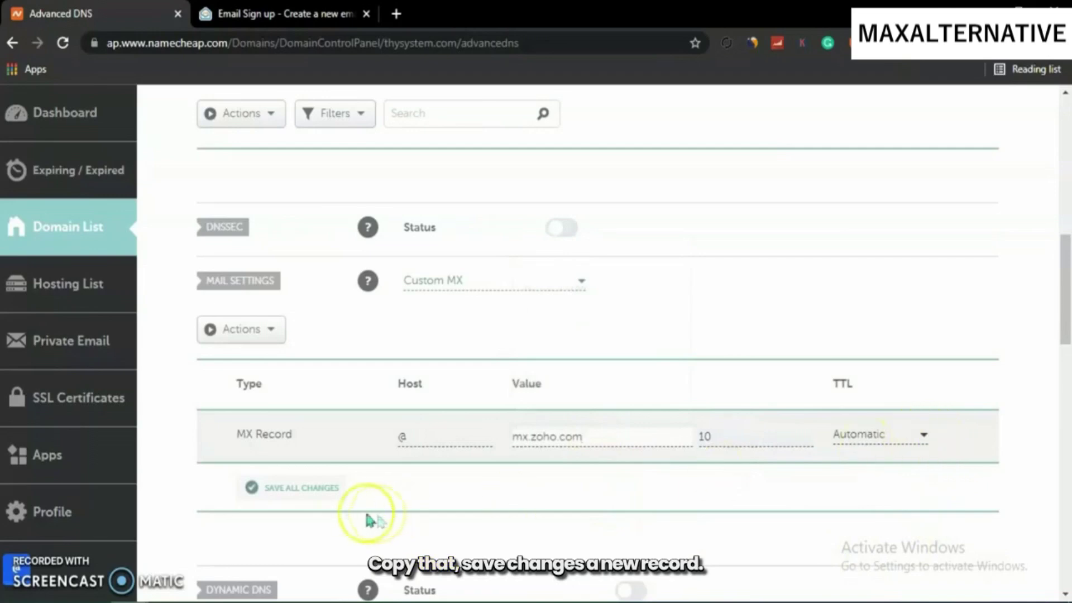
{"action": "left_click", "coordinate": [326, 494]}
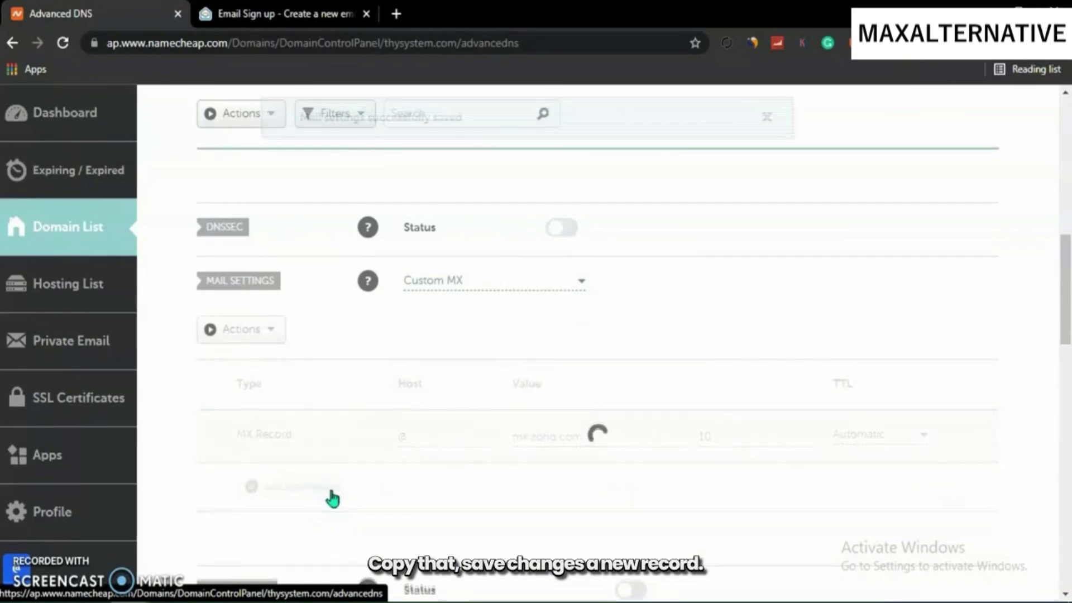
Add and save a second MX record: host @, mx2.zoho.com, priority 20
{"action": "left_click", "coordinate": [329, 492]}
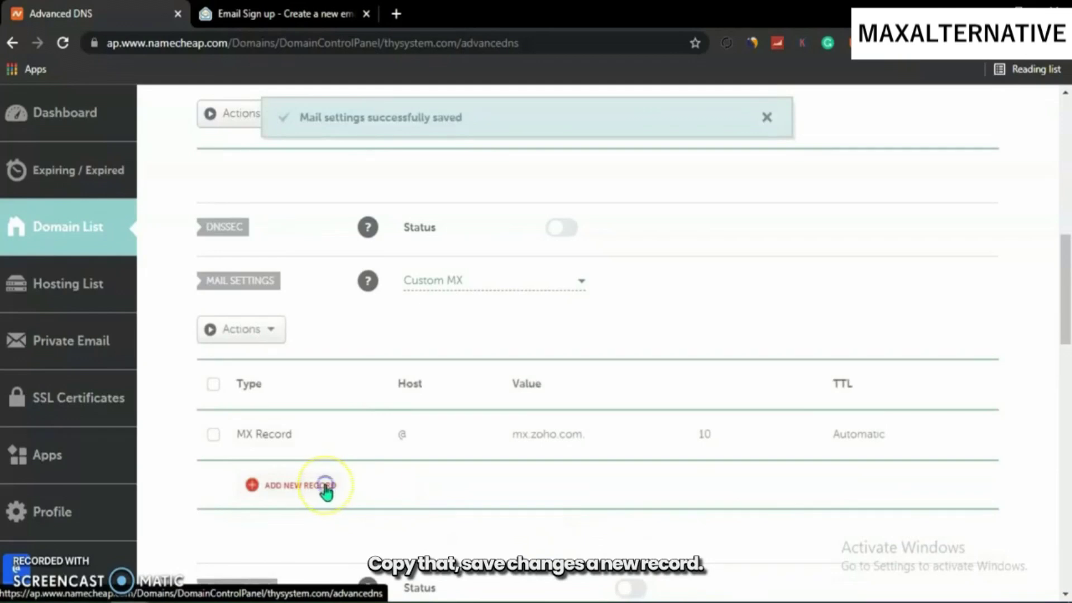
{"action": "scroll", "coordinate": [327, 487], "scroll_direction": "down", "scroll_amount": 2}
{"action": "left_click", "coordinate": [437, 371]}
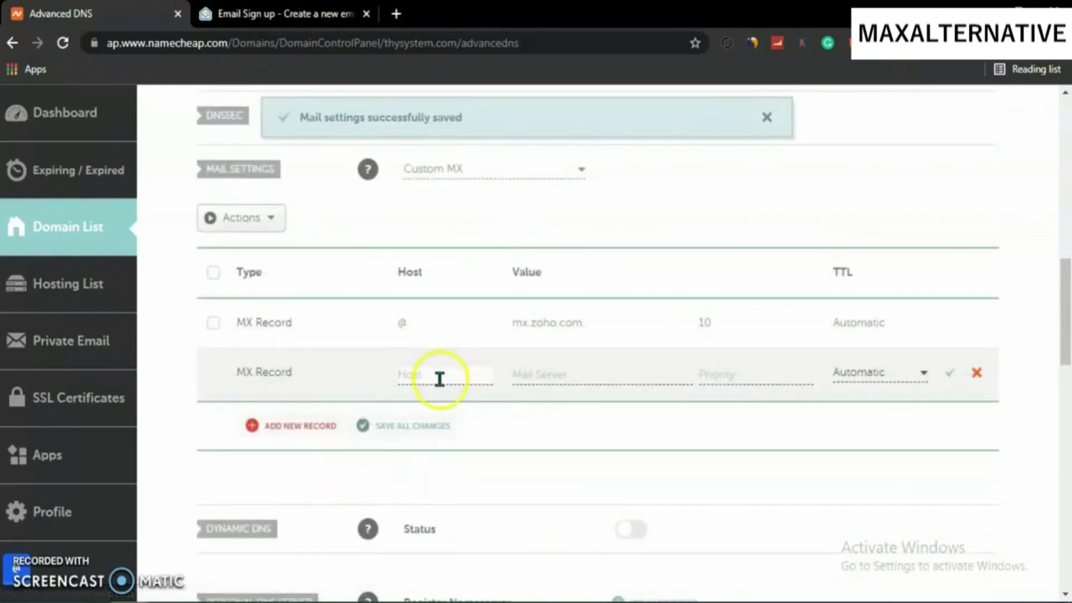
{"action": "type", "text": "@"}
{"action": "left_click", "coordinate": [564, 379]}
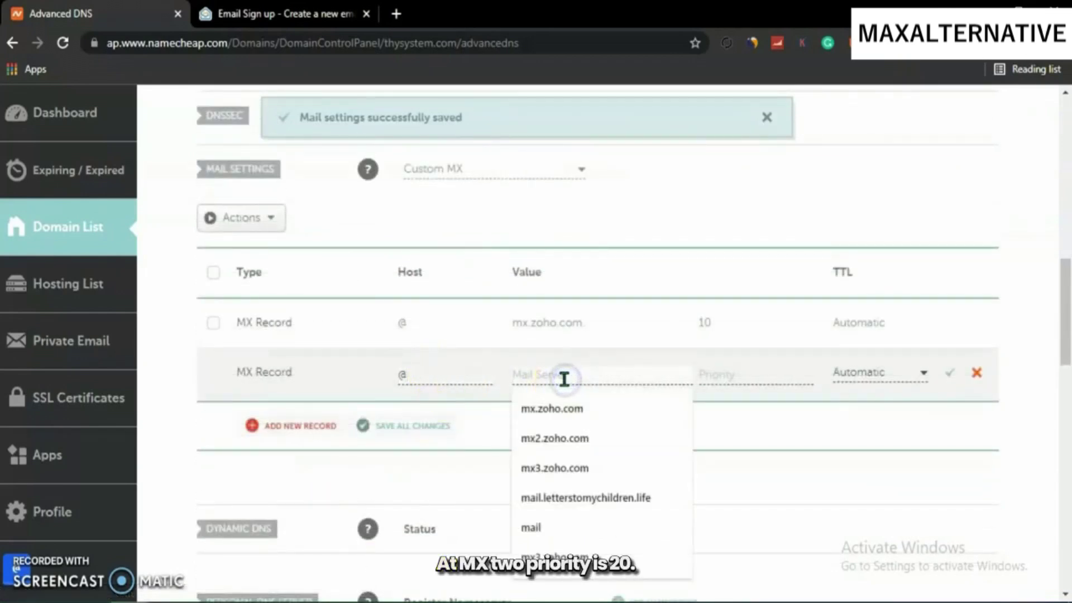
{"action": "left_click", "coordinate": [560, 442]}
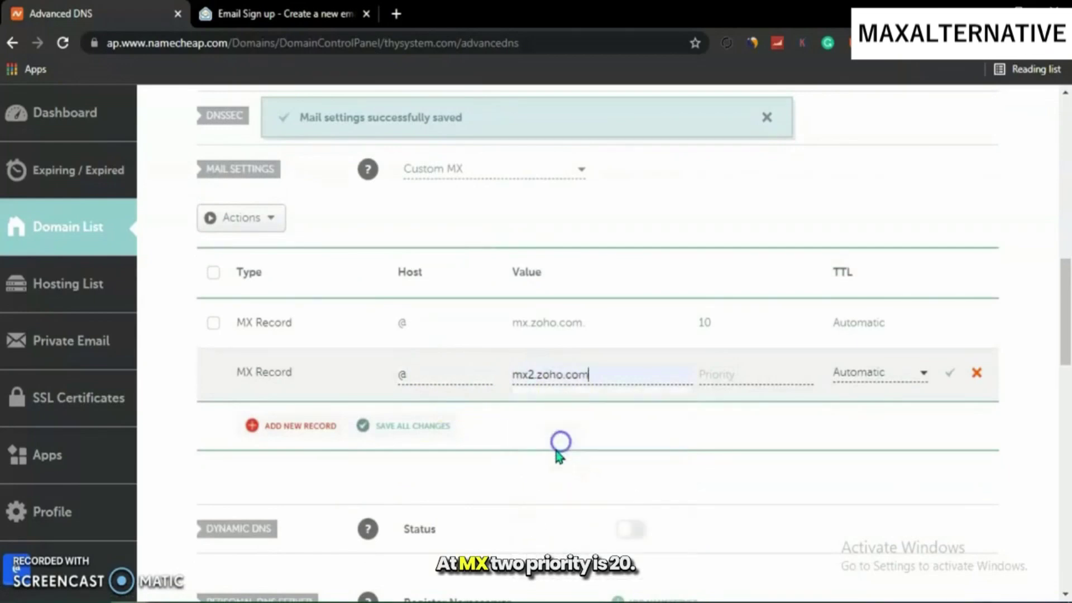
{"action": "left_click", "coordinate": [738, 372]}
{"action": "left_click", "coordinate": [733, 469]}
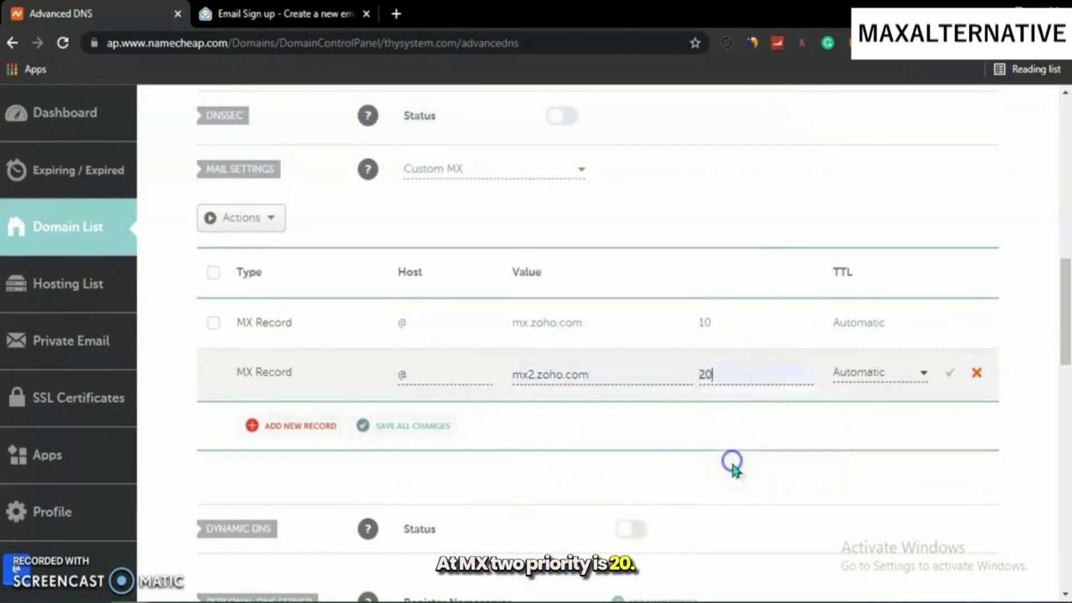
{"action": "left_click", "coordinate": [950, 375]}
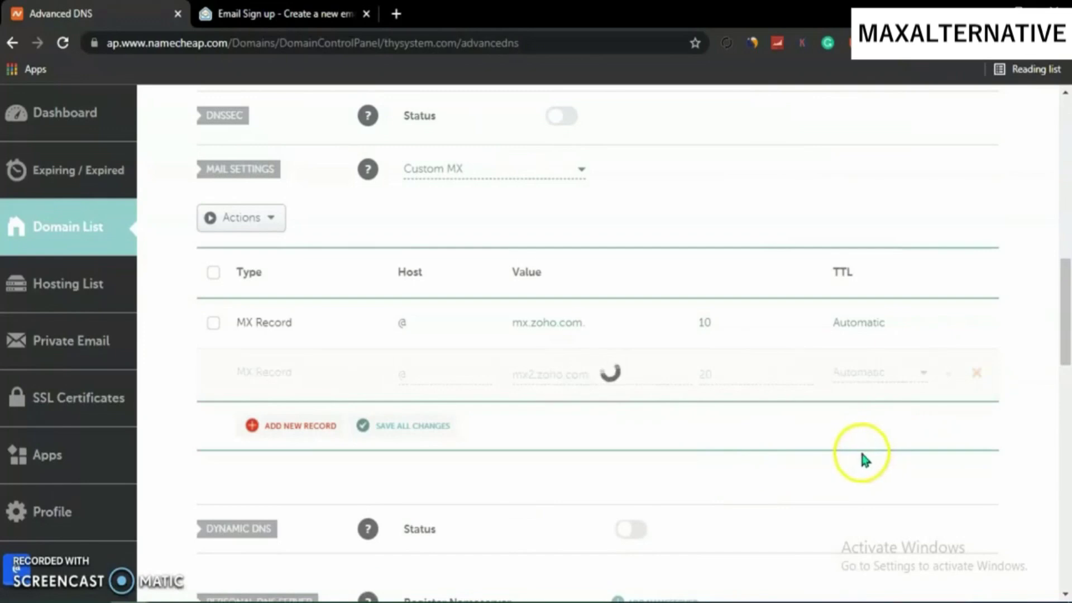
Add and save a third MX record, mx3.zoho.com with priority 50
{"action": "left_click", "coordinate": [329, 425]}
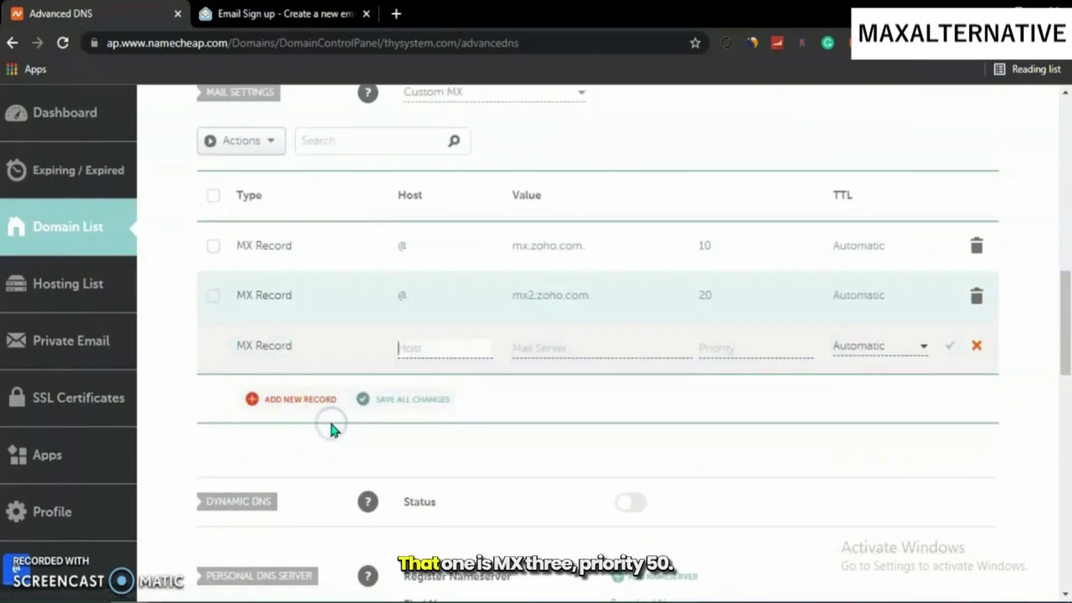
{"action": "left_click", "coordinate": [516, 352]}
{"action": "left_click", "coordinate": [561, 439]}
{"action": "left_click", "coordinate": [706, 348]}
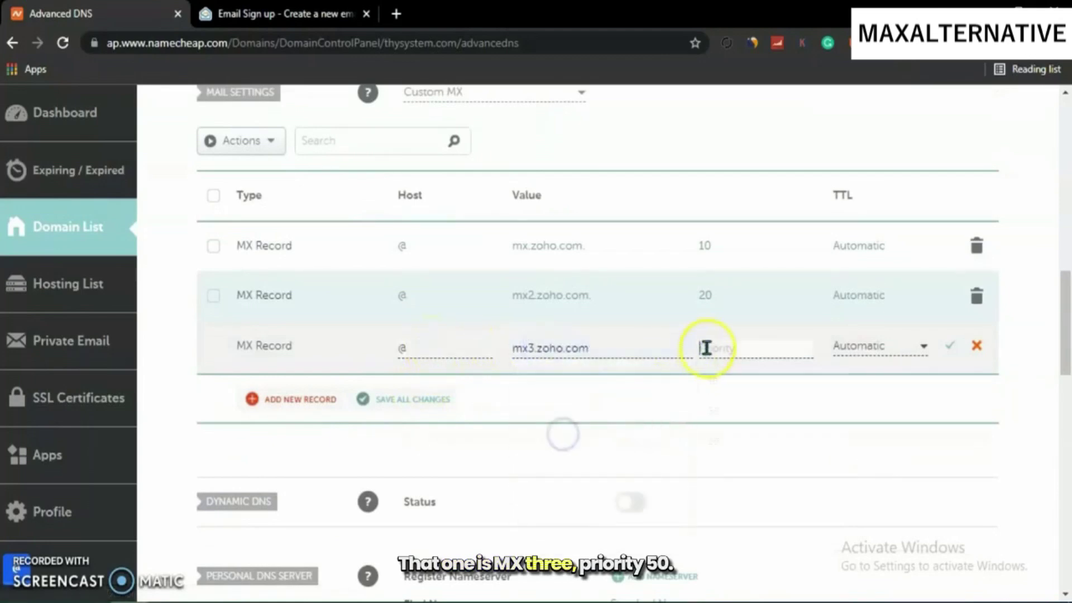
{"action": "left_click", "coordinate": [745, 405]}
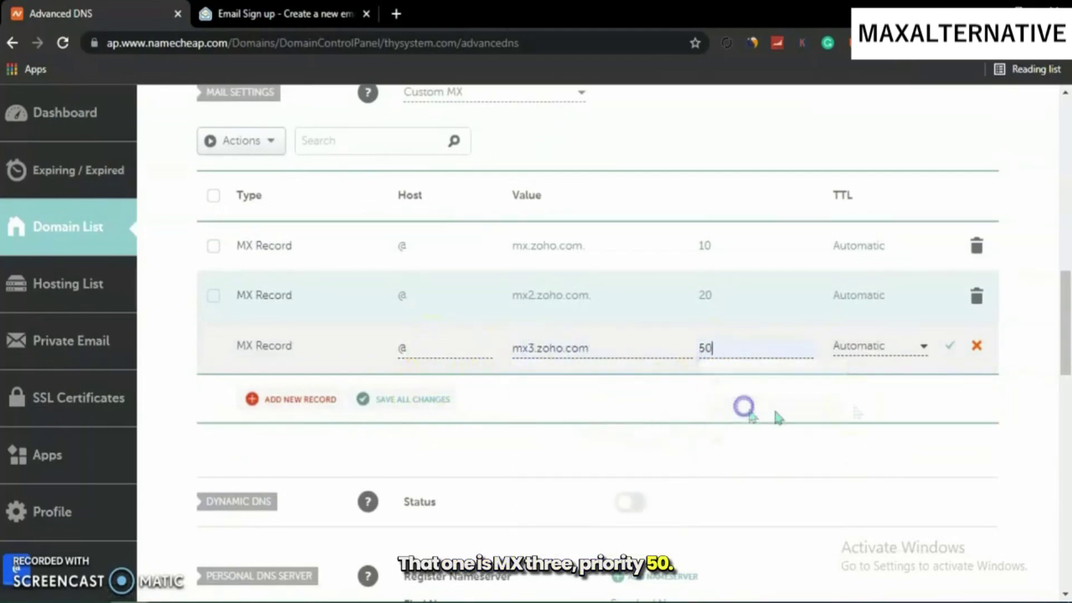
{"action": "left_click", "coordinate": [950, 346]}
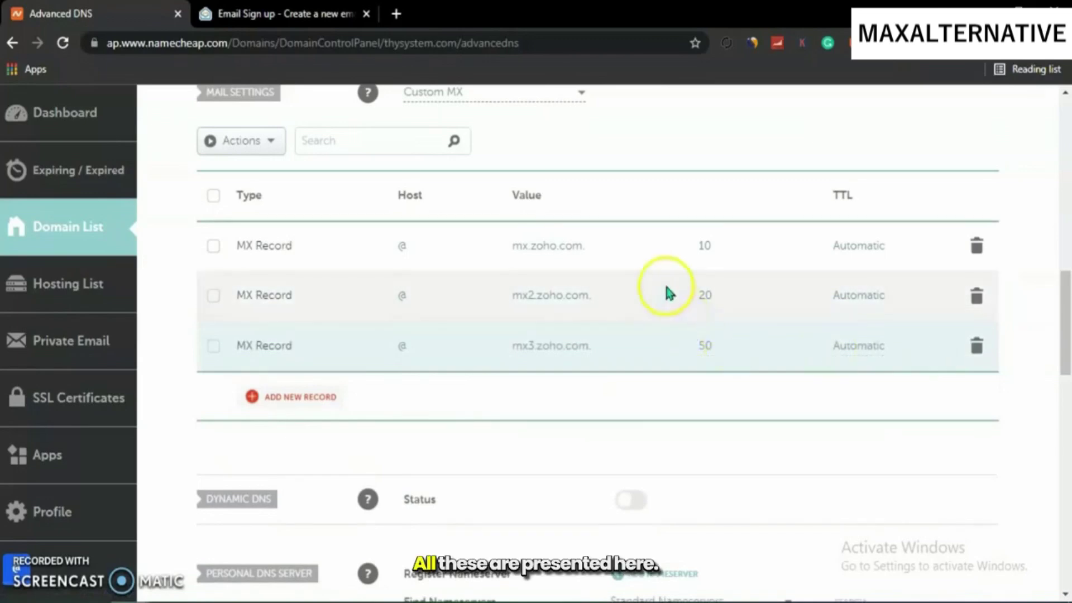
{"action": "mouse_move", "coordinate": [749, 588]}
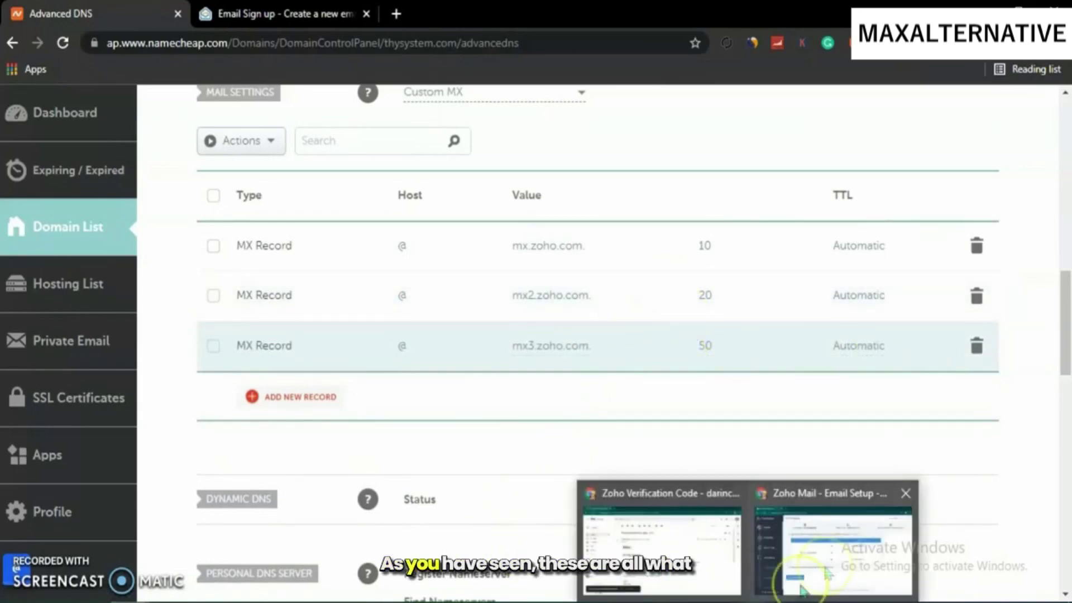
{"action": "left_click", "coordinate": [830, 514]}
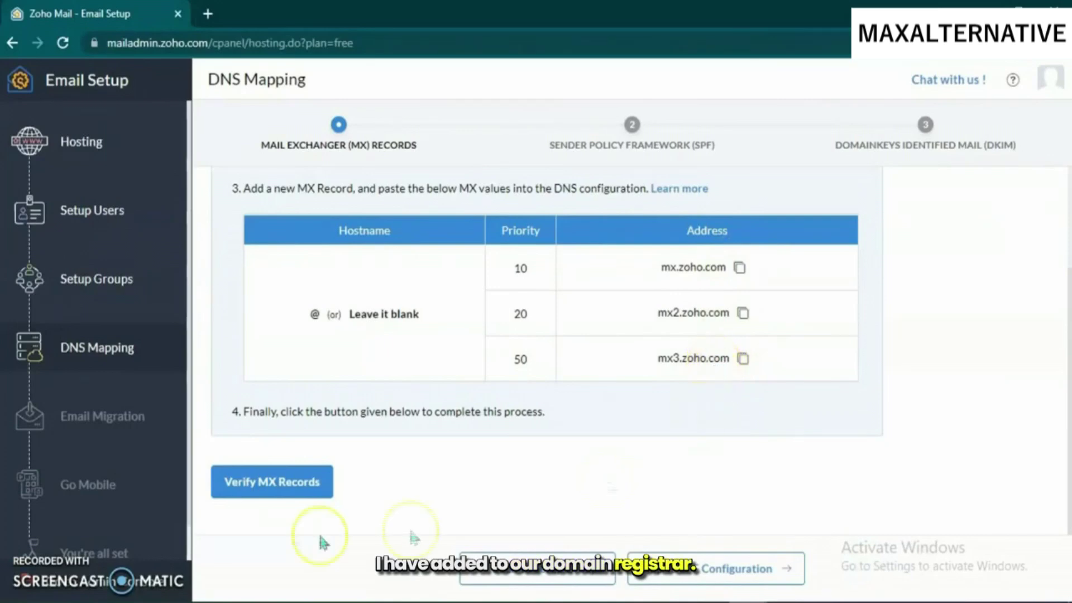
Rerun the MX record verification until mx.zoho.com, mx2.zoho.com and mx3.zoho.com are detected
{"action": "left_click", "coordinate": [302, 483]}
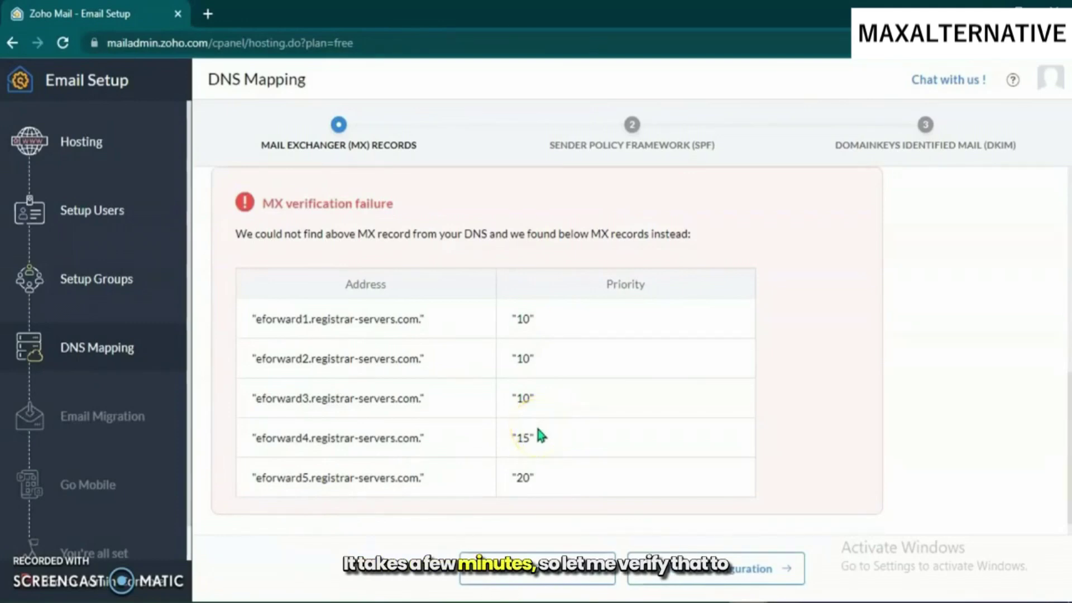
{"action": "scroll", "coordinate": [565, 390], "scroll_direction": "down", "scroll_amount": 1}
{"action": "scroll", "coordinate": [588, 420], "scroll_direction": "up", "scroll_amount": 5}
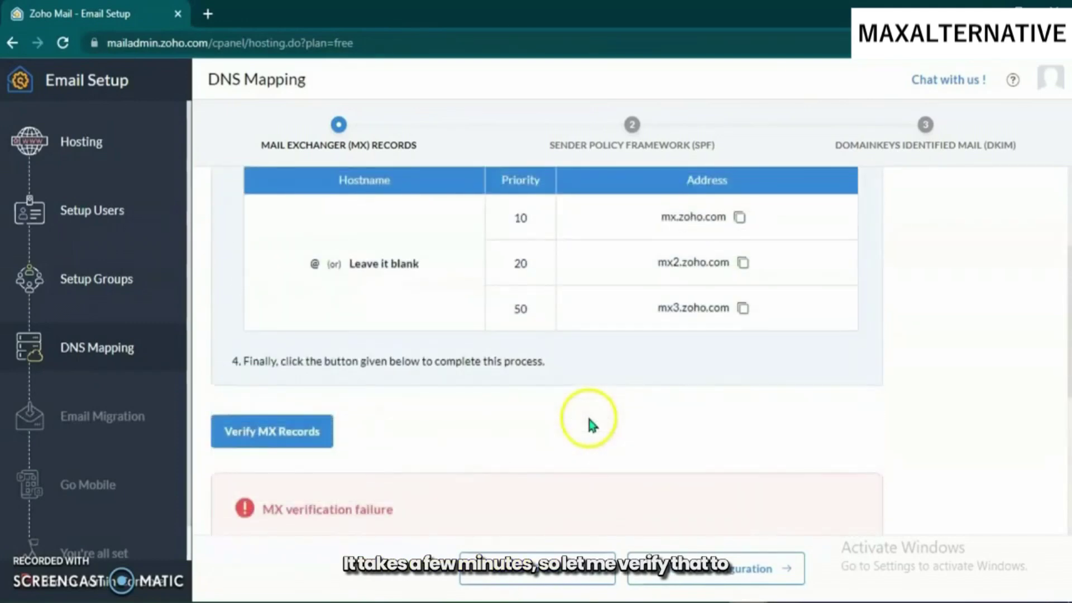
{"action": "left_click", "coordinate": [277, 435]}
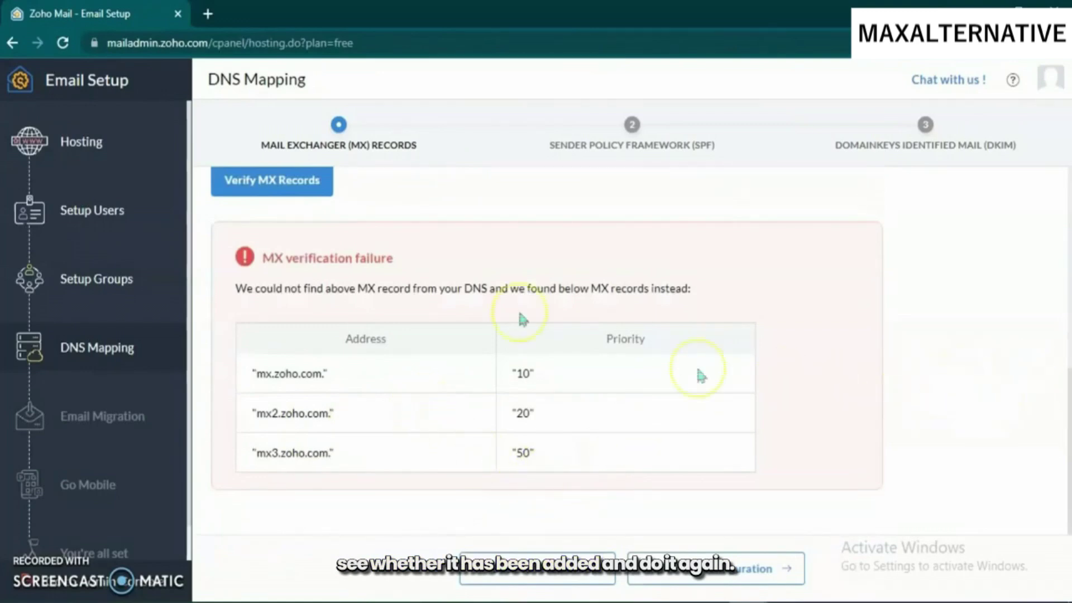
{"action": "scroll", "coordinate": [426, 352], "scroll_direction": "up", "scroll_amount": 4}
{"action": "scroll", "coordinate": [428, 358], "scroll_direction": "down", "scroll_amount": 3}
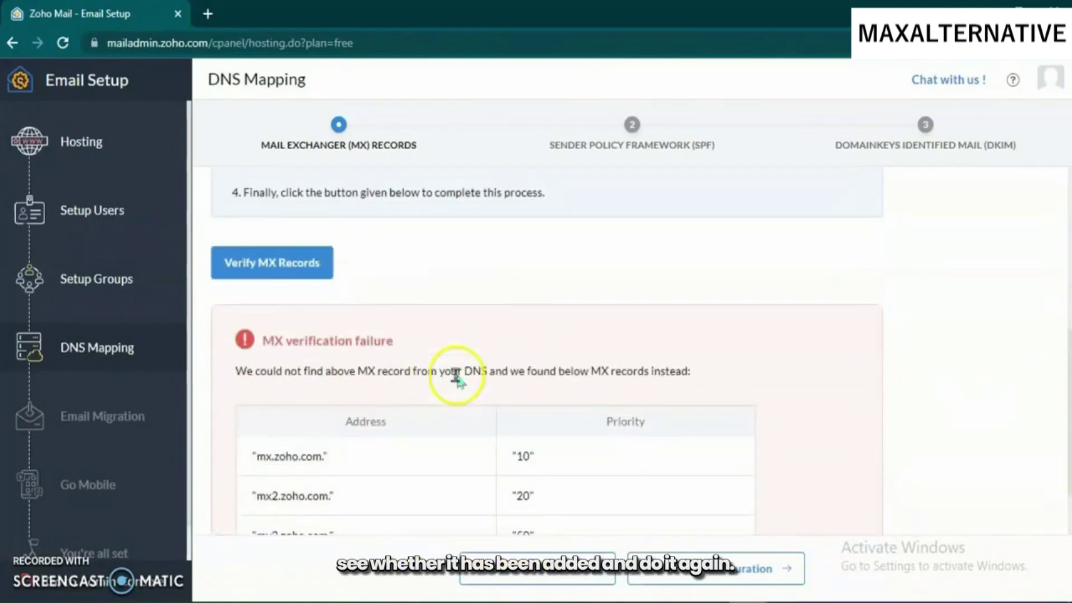
{"action": "left_click", "coordinate": [300, 276]}
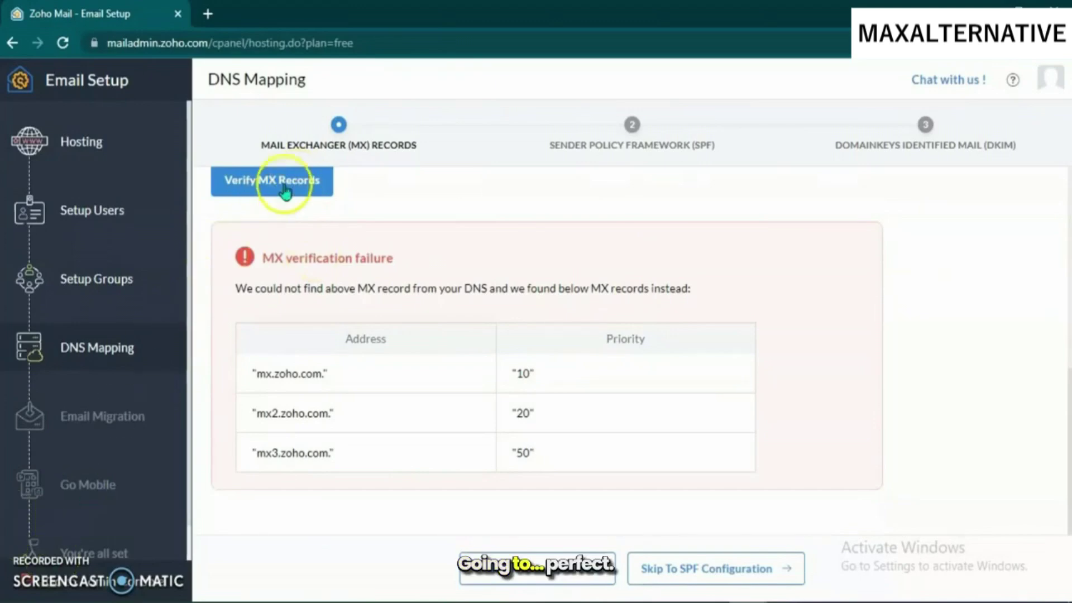
{"action": "left_click", "coordinate": [285, 190]}
Confirm the MX records, reach the SPF step and copy its 'v=spf1 include:zoho.com ~all' value
{"action": "left_click", "coordinate": [286, 189]}
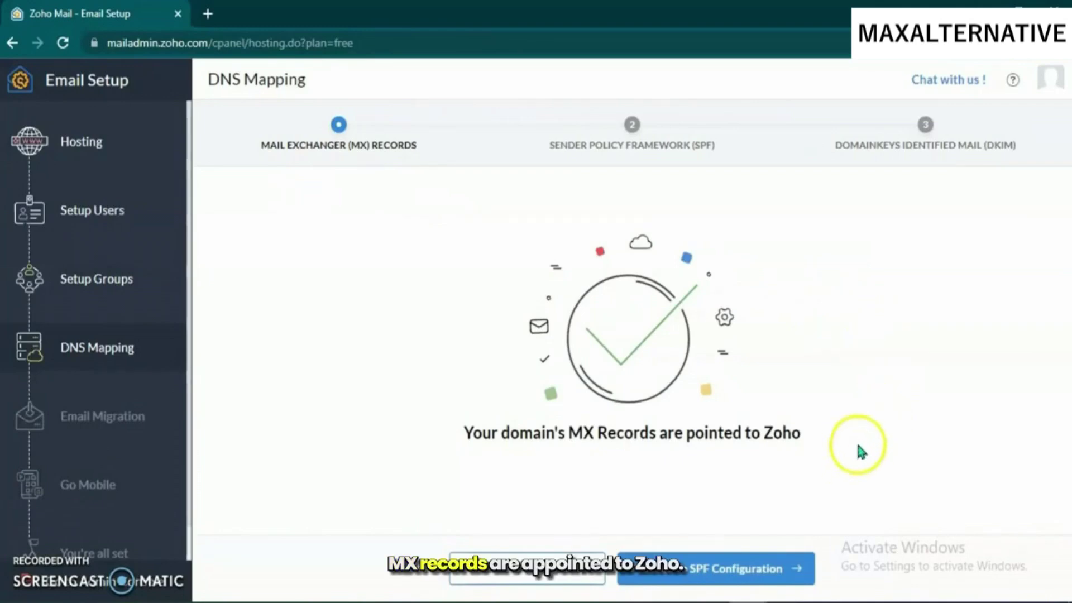
{"action": "left_click", "coordinate": [720, 578]}
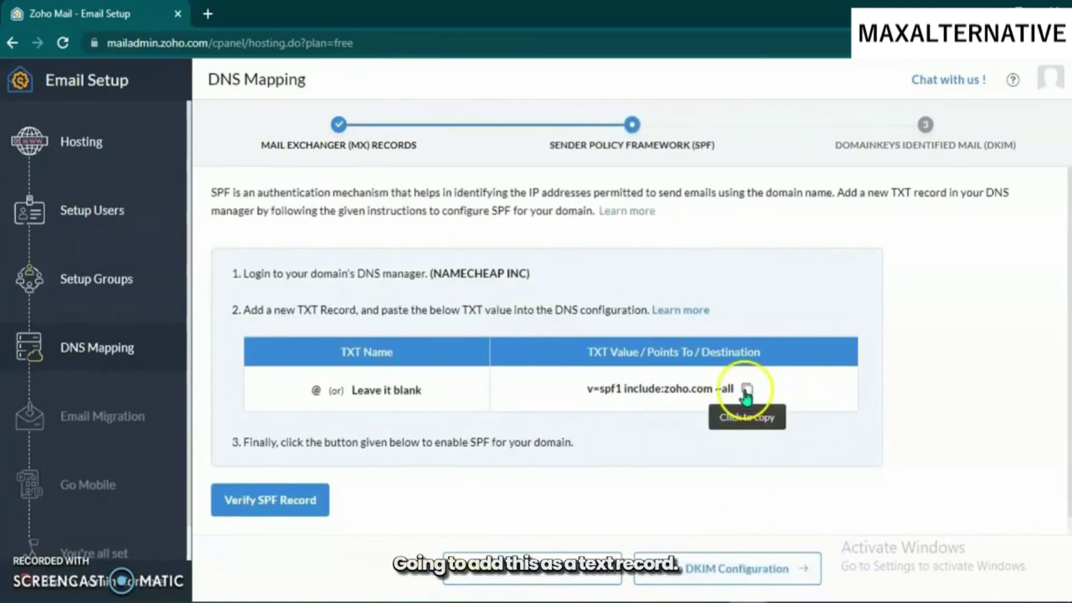
{"action": "left_click", "coordinate": [747, 389]}
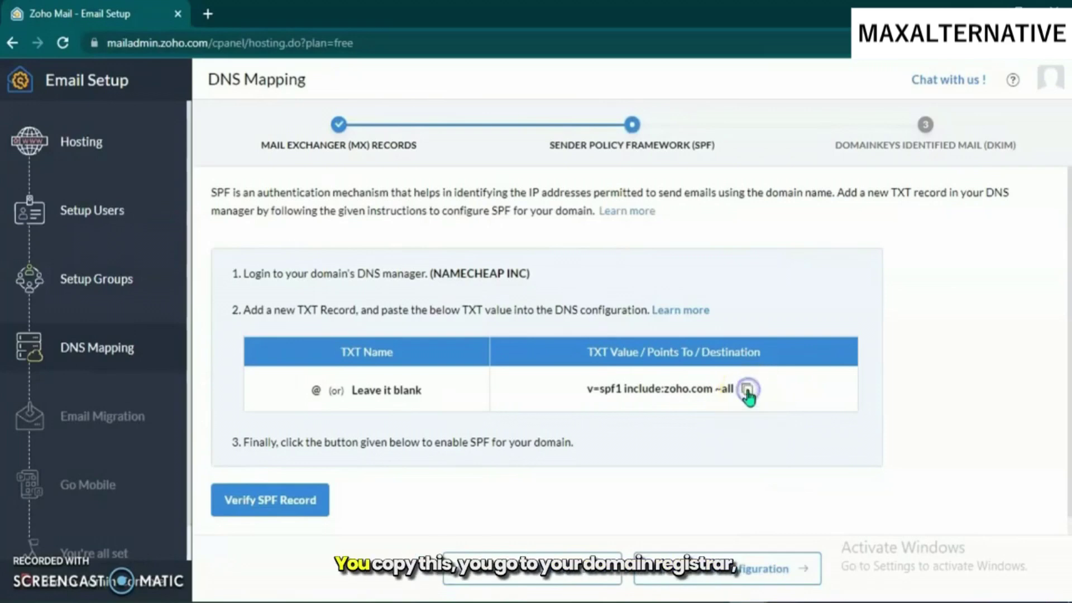
{"action": "mouse_move", "coordinate": [168, 599]}
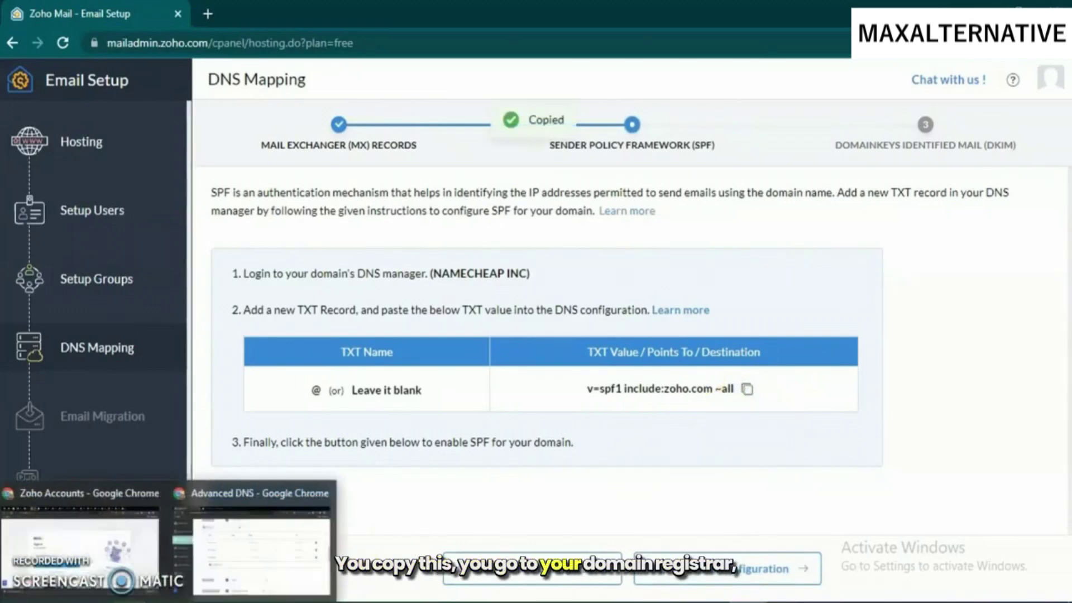
{"action": "left_click", "coordinate": [242, 570]}
{"action": "scroll", "coordinate": [634, 388], "scroll_direction": "up", "scroll_amount": 3}
Add a new host record row in Namecheap and make it a TXT Record
{"action": "scroll", "coordinate": [578, 405], "scroll_direction": "up", "scroll_amount": 3}
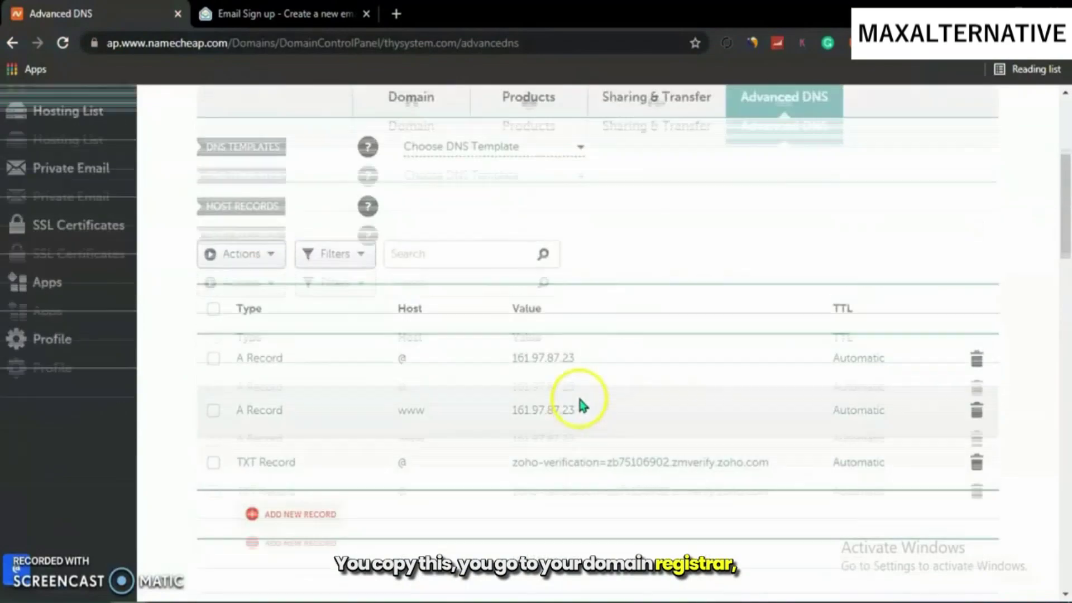
{"action": "scroll", "coordinate": [578, 405], "scroll_direction": "down", "scroll_amount": 3}
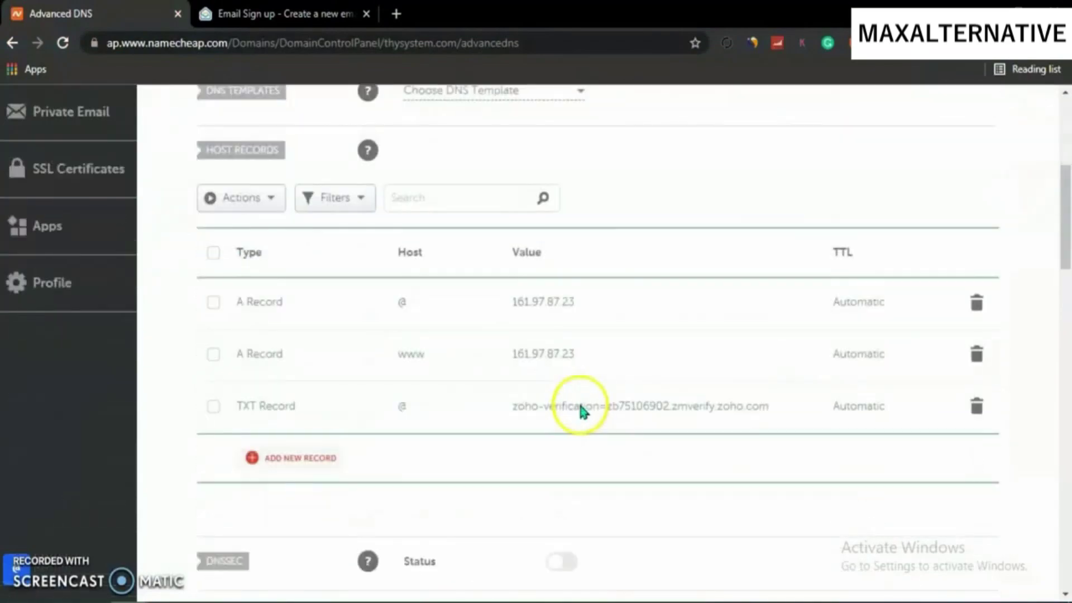
{"action": "left_click", "coordinate": [310, 464]}
{"action": "scroll", "coordinate": [311, 454], "scroll_direction": "down", "scroll_amount": 3}
{"action": "scroll", "coordinate": [311, 454], "scroll_direction": "down", "scroll_amount": 1}
{"action": "left_click_drag", "start_coordinate": [375, 389], "coordinate": [303, 485]}
{"action": "left_click", "coordinate": [304, 432]}
Set the TXT record's host to @ and value to 'v=spf1 include:zoho.com ~all', and save it
{"action": "left_click", "coordinate": [471, 312]}
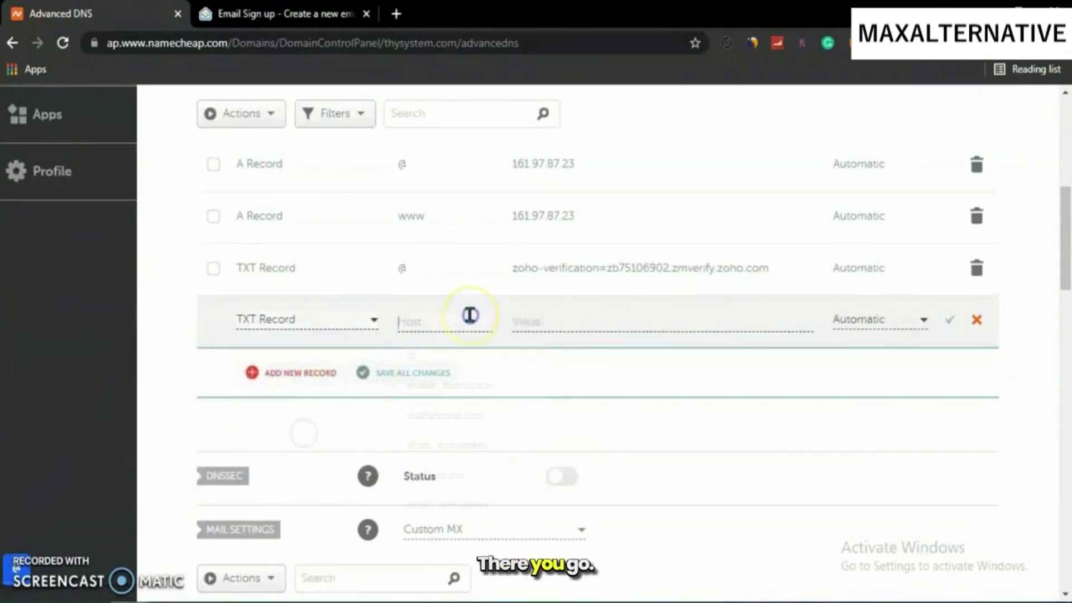
{"action": "left_click", "coordinate": [438, 348]}
{"action": "left_click", "coordinate": [552, 314]}
{"action": "left_click", "coordinate": [728, 354]}
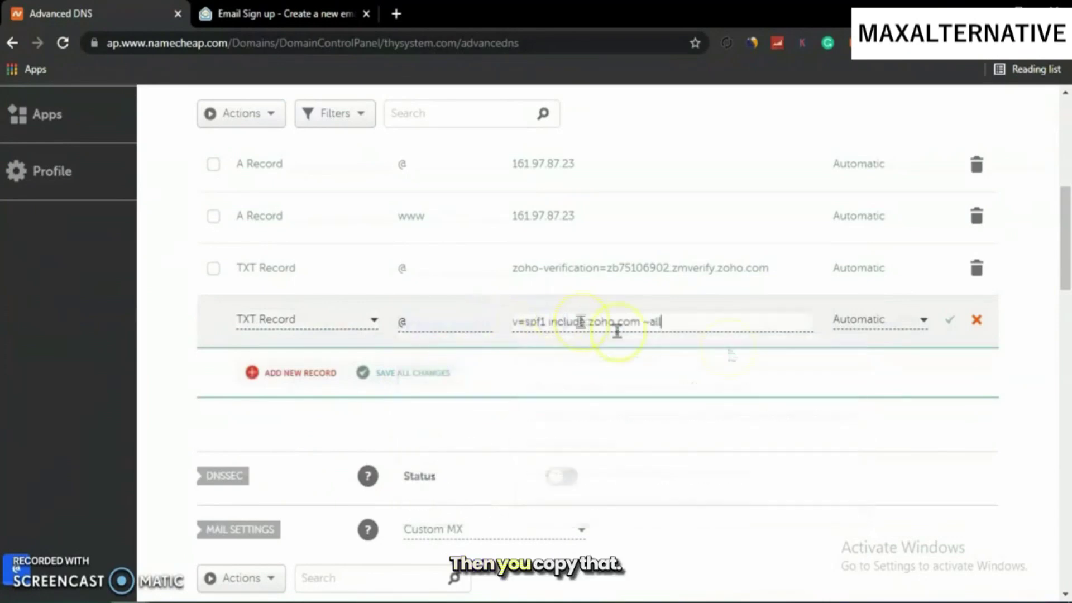
{"action": "left_click", "coordinate": [948, 322]}
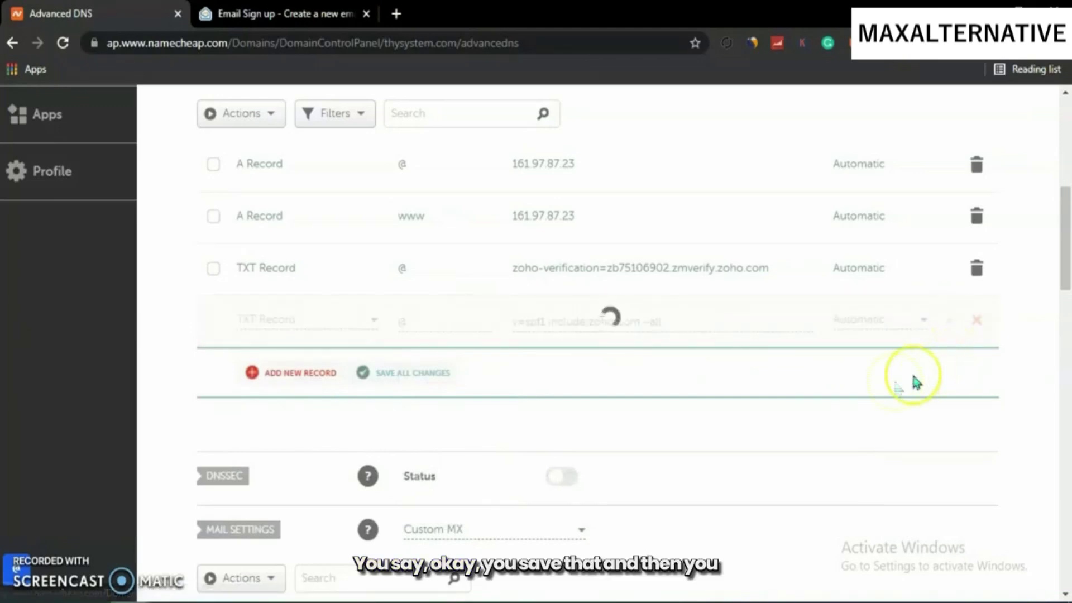
{"action": "mouse_move", "coordinate": [747, 600]}
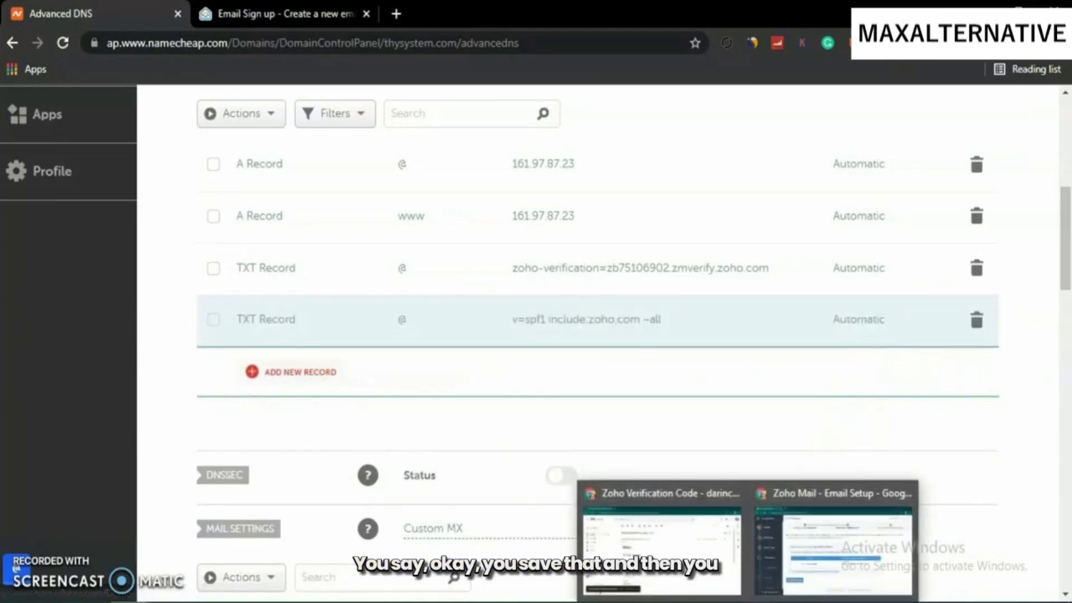
{"action": "left_click", "coordinate": [850, 558]}
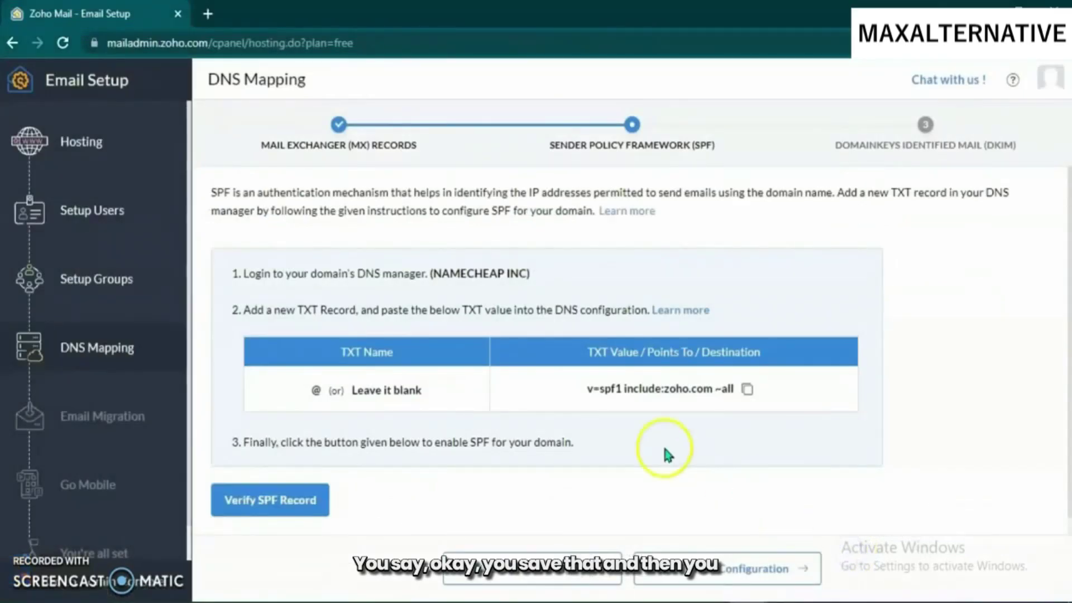
Confirm the SPF record, reach the DKIM step and copy the zmail._domainkey TXT value
{"action": "left_click", "coordinate": [286, 513]}
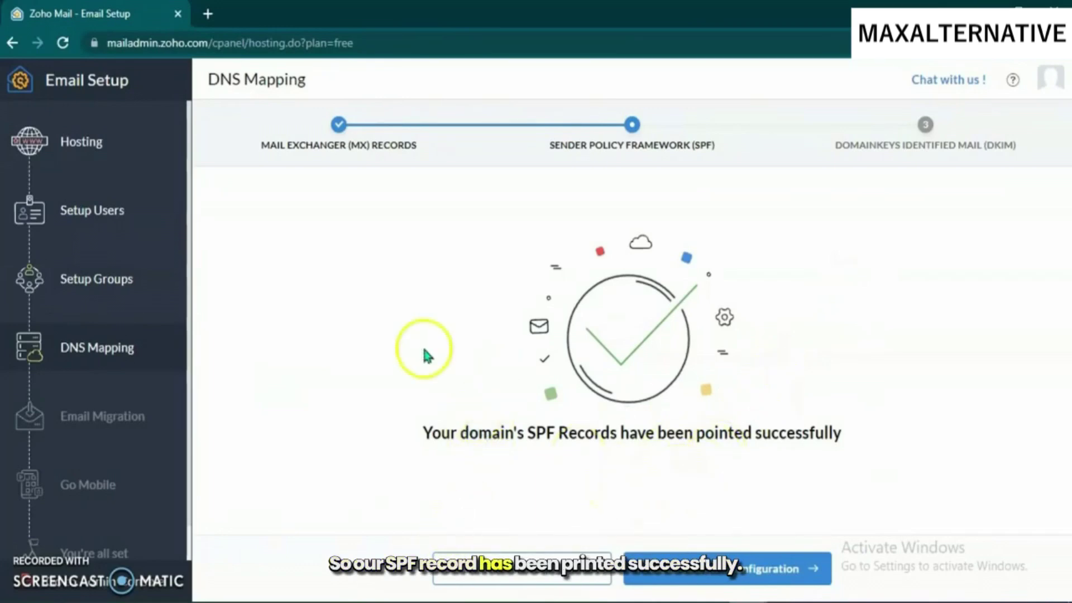
{"action": "left_click", "coordinate": [729, 584]}
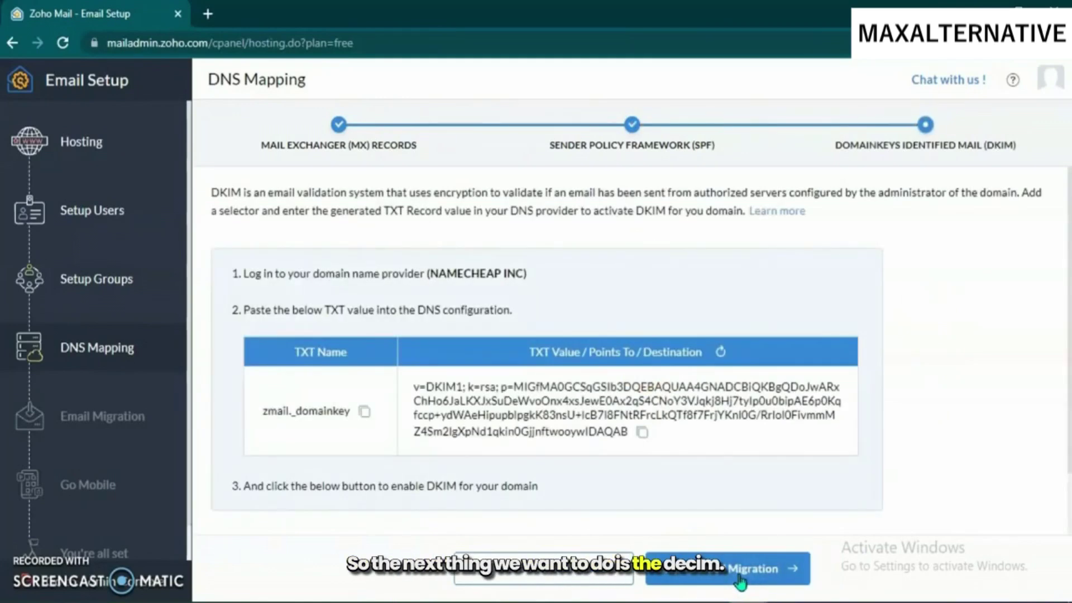
{"action": "left_click", "coordinate": [640, 433]}
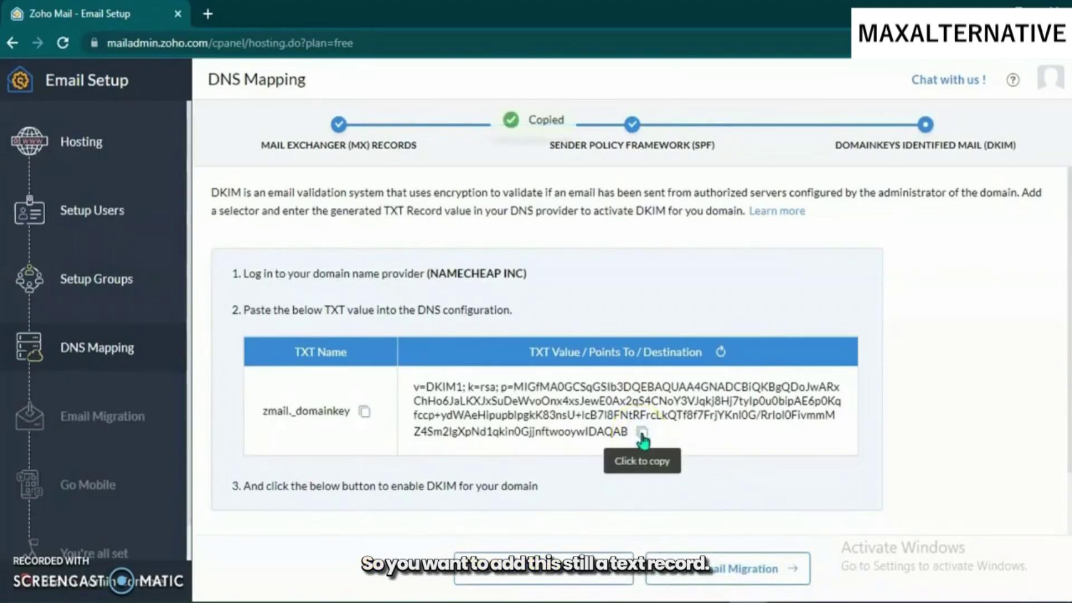
{"action": "mouse_move", "coordinate": [156, 597]}
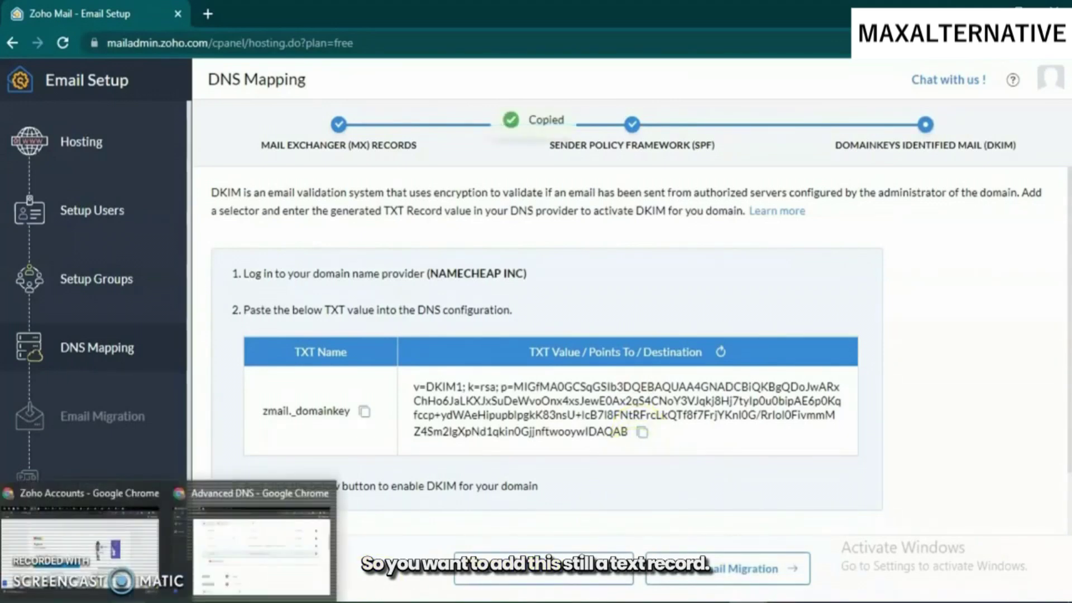
{"action": "left_click", "coordinate": [240, 553]}
Add another TXT Record in Namecheap and paste the DKIM key as its value
{"action": "left_click", "coordinate": [315, 375]}
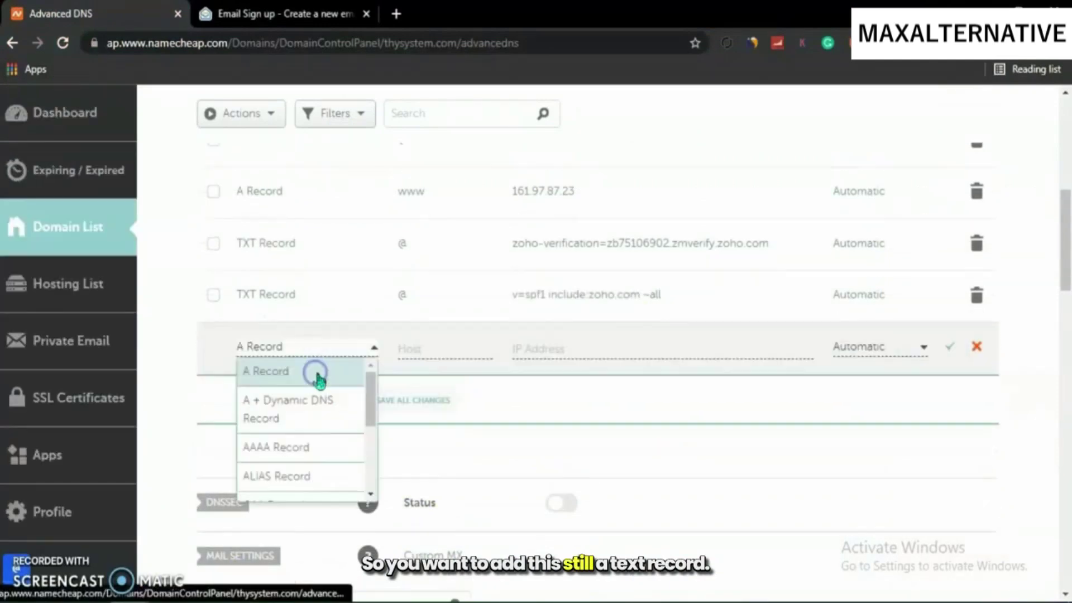
{"action": "left_click_drag", "start_coordinate": [359, 387], "coordinate": [364, 478]}
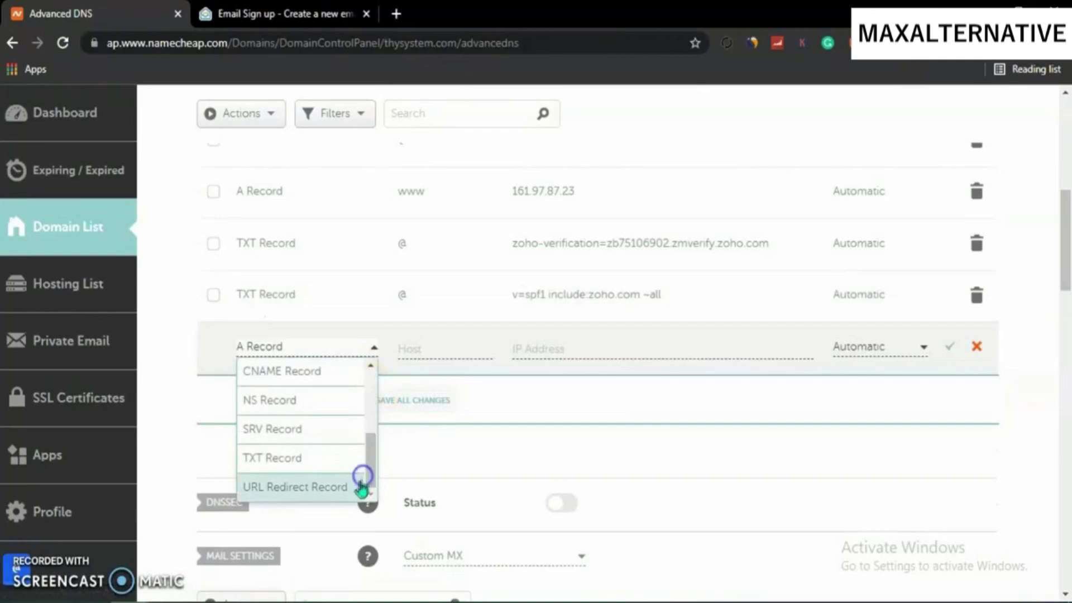
{"action": "left_click", "coordinate": [323, 459]}
{"action": "left_click", "coordinate": [450, 354]}
{"action": "left_click", "coordinate": [596, 339]}
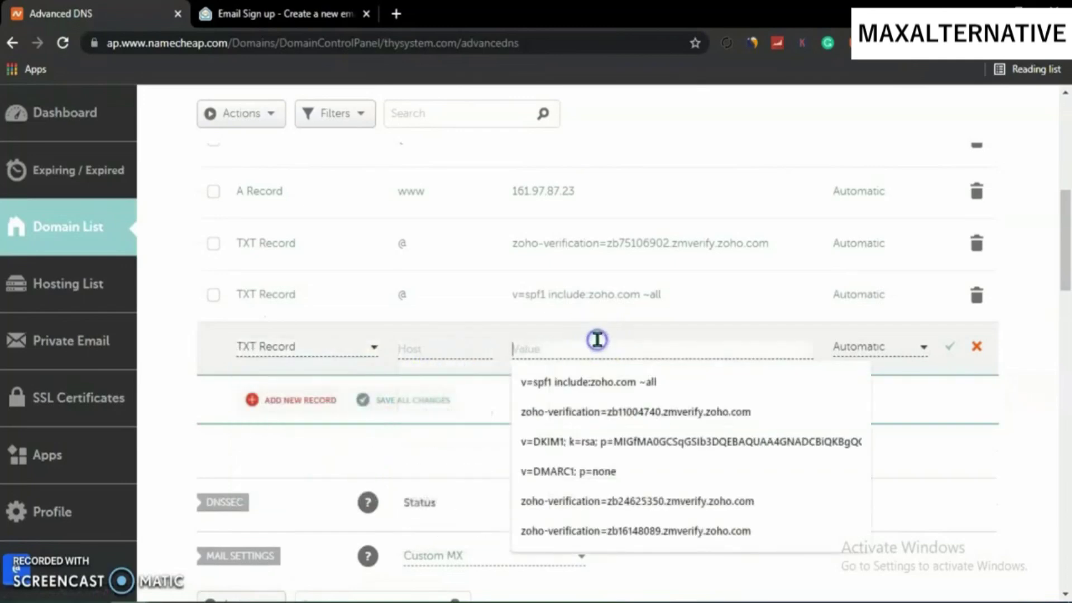
{"action": "key", "text": "ctrl+v"}
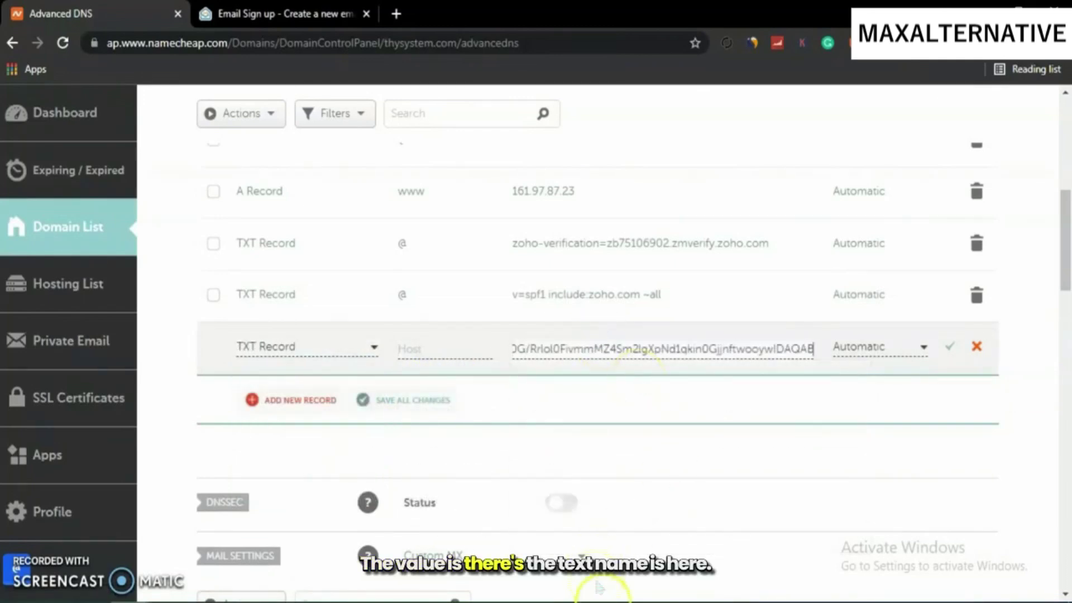
{"action": "left_click", "coordinate": [598, 586]}
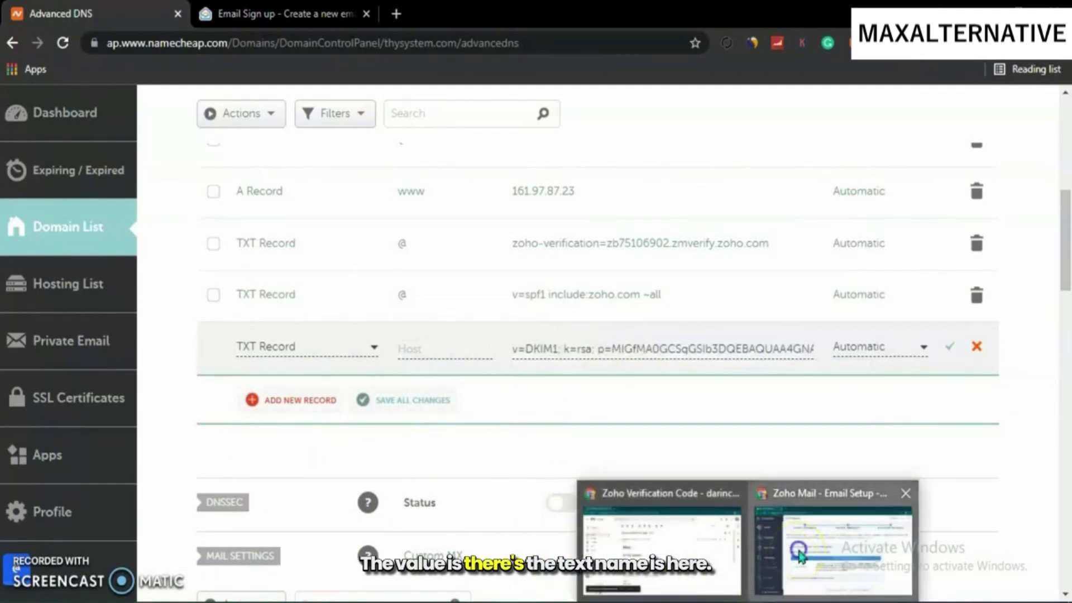
Copy the TXT name from Zoho into the record's host as zmail._domainkey, then save it
{"action": "left_click", "coordinate": [798, 549]}
{"action": "left_click", "coordinate": [363, 414]}
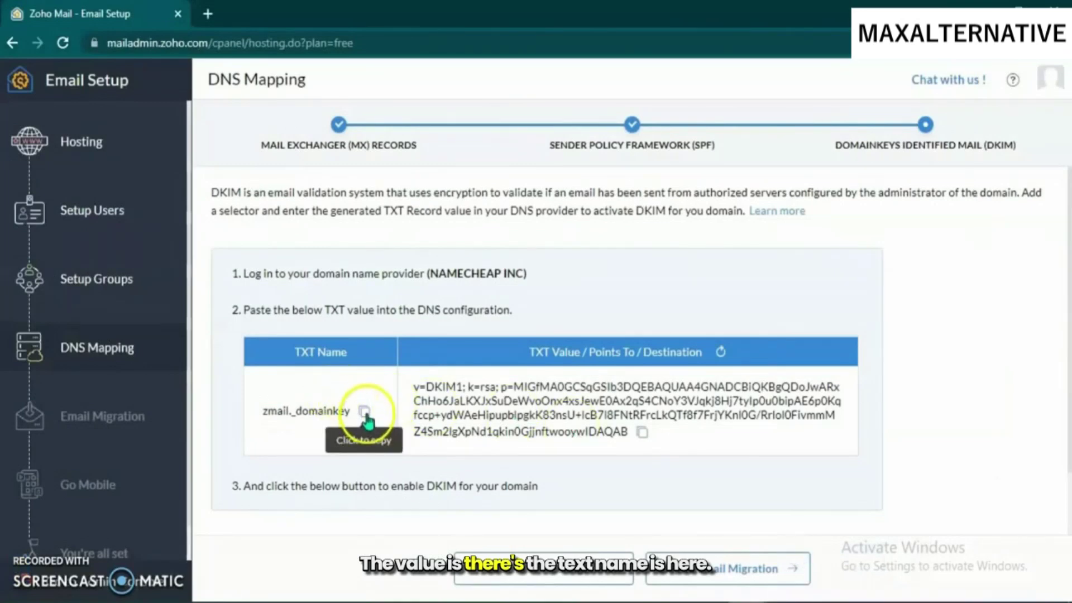
{"action": "left_click", "coordinate": [365, 413]}
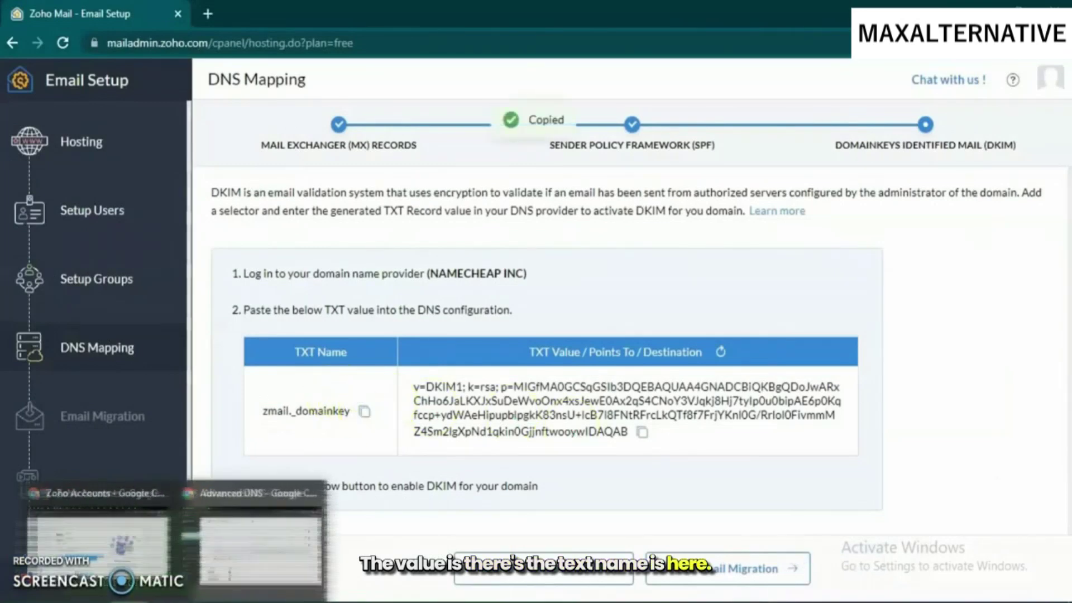
{"action": "left_click", "coordinate": [238, 539]}
{"action": "left_click", "coordinate": [446, 350]}
{"action": "left_click", "coordinate": [437, 374]}
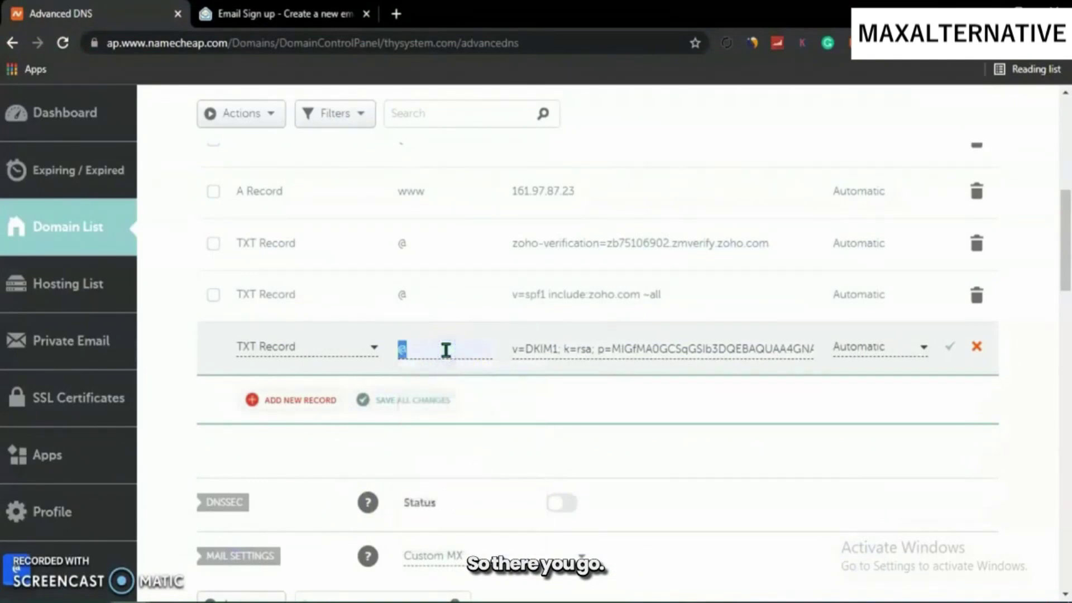
{"action": "left_click", "coordinate": [951, 347]}
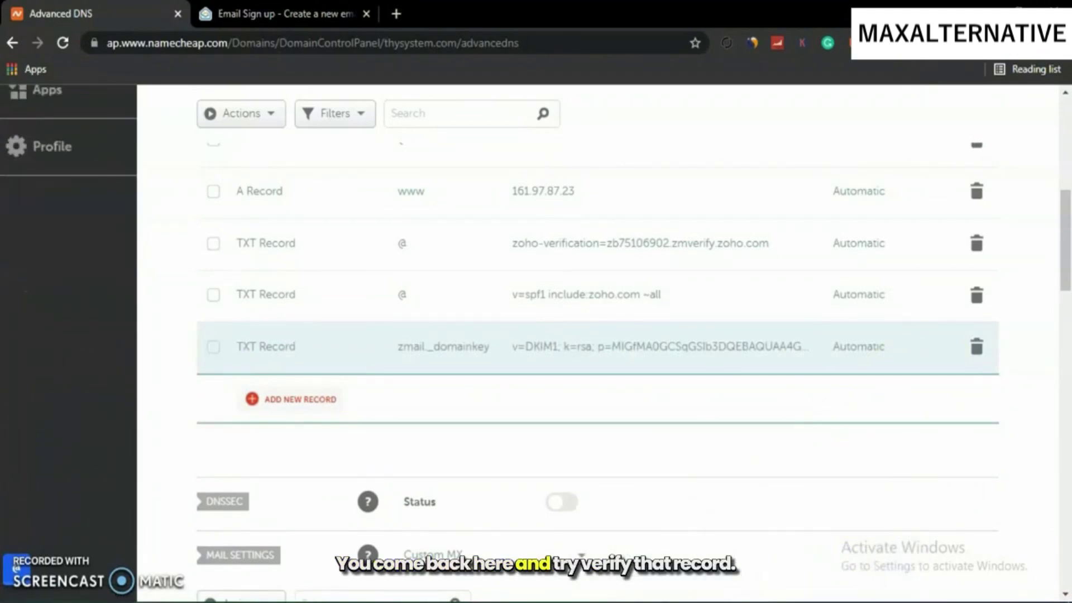
Verify the DKIM record and proceed past Email Migration and Mobile Configuration to completion
{"action": "mouse_move", "coordinate": [748, 601]}
{"action": "left_click", "coordinate": [788, 586]}
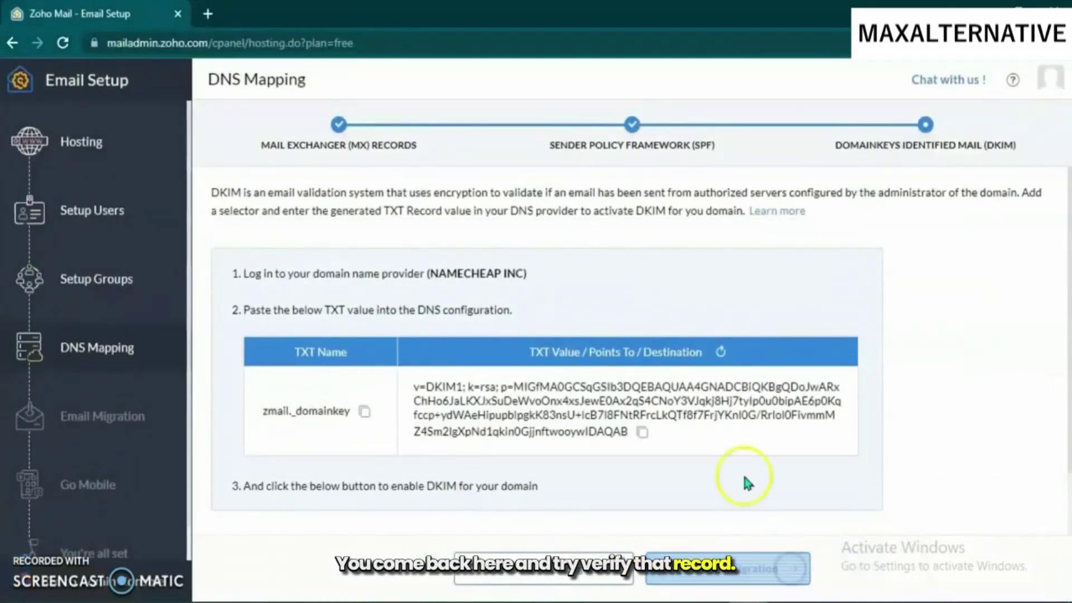
{"action": "scroll", "coordinate": [656, 461], "scroll_direction": "down", "scroll_amount": 1}
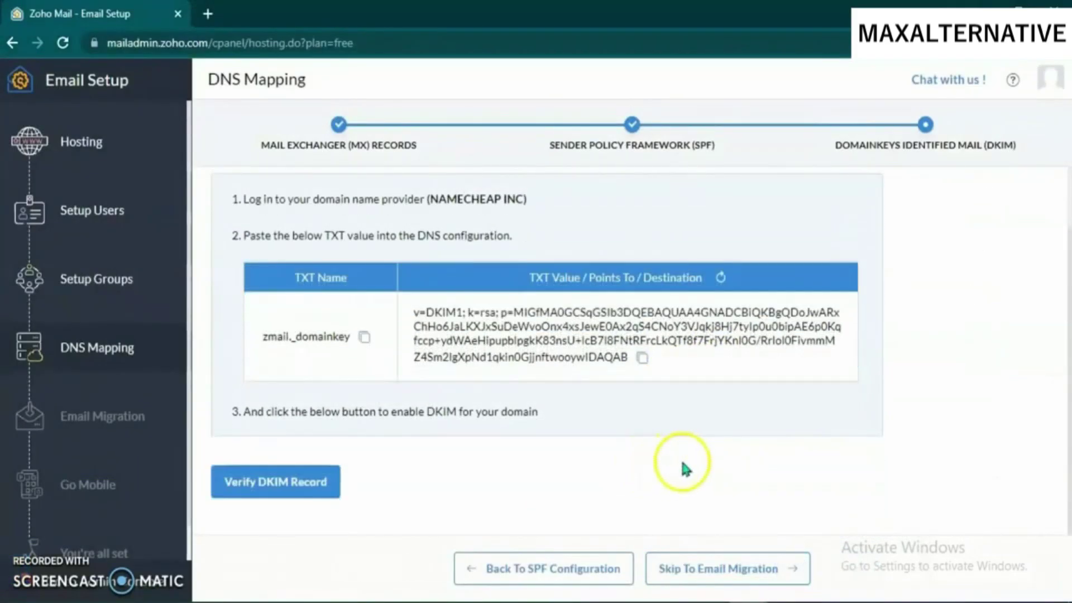
{"action": "left_click", "coordinate": [296, 490]}
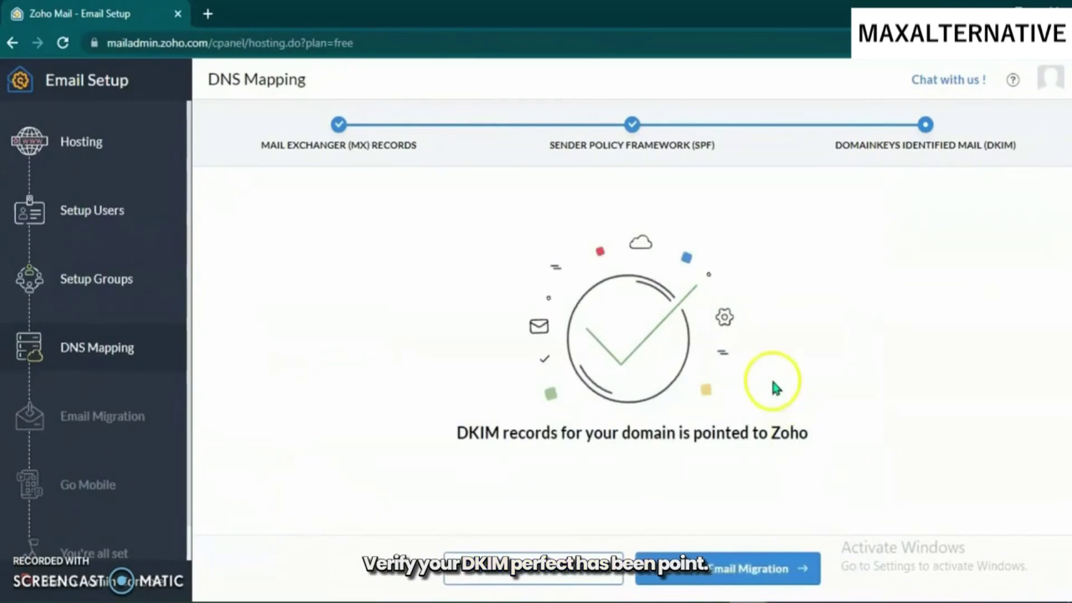
{"action": "left_click", "coordinate": [759, 570]}
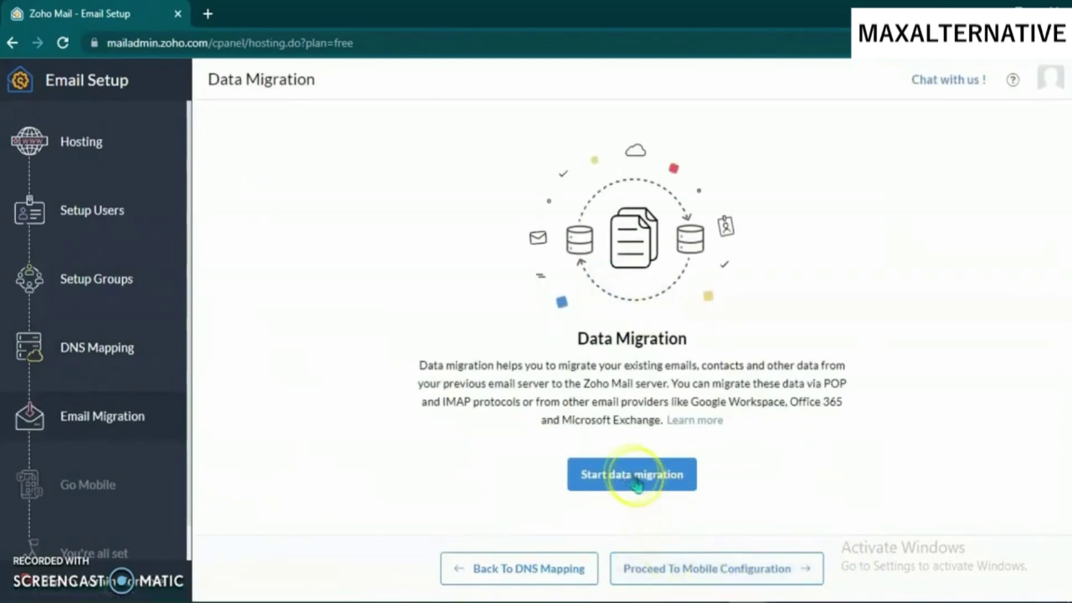
{"action": "left_click", "coordinate": [713, 580]}
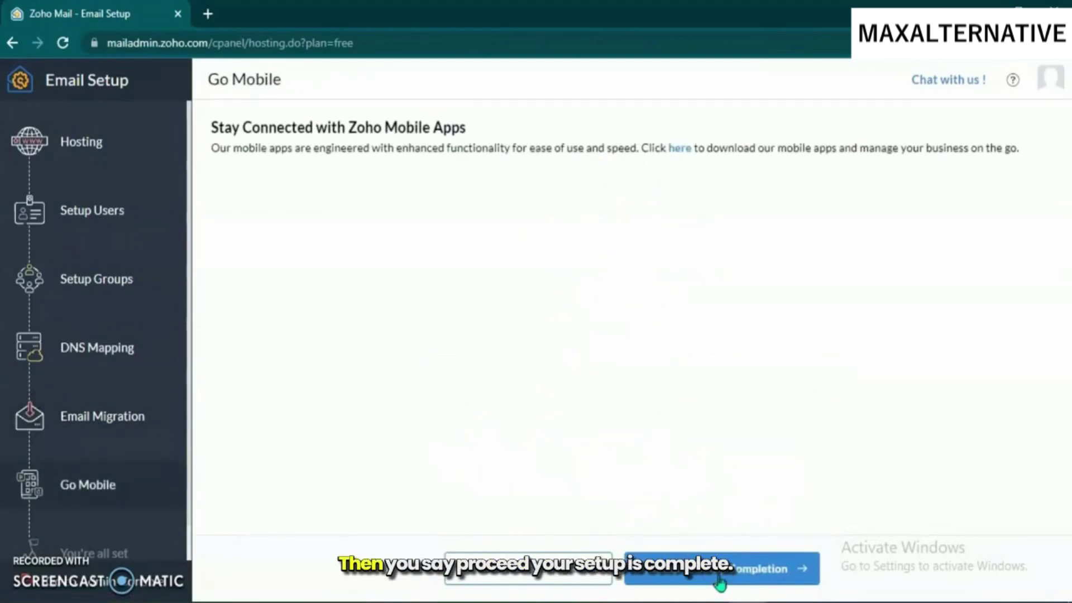
{"action": "left_click", "coordinate": [723, 580]}
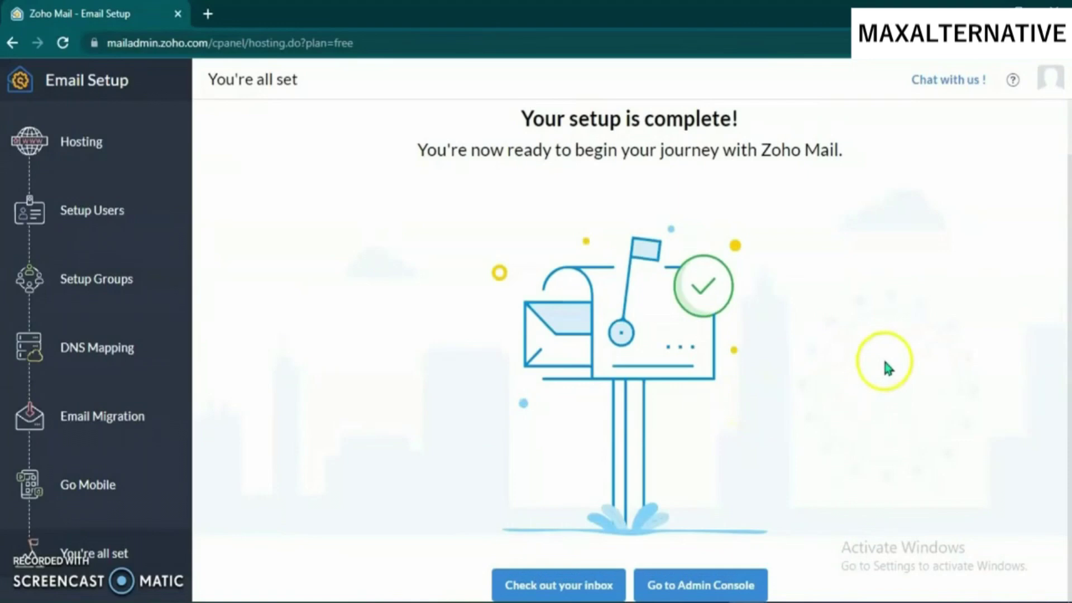
Open the inbox, filter to unread mail and read the 'Welcome to Zoho Mail' email
{"action": "left_click", "coordinate": [569, 589]}
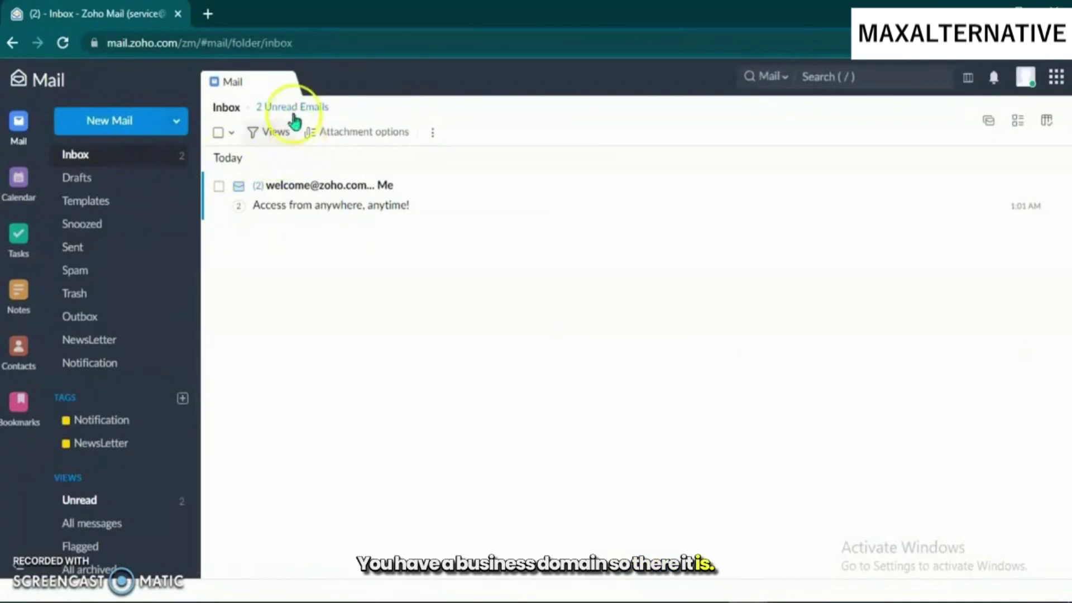
{"action": "left_click", "coordinate": [292, 107]}
{"action": "left_click", "coordinate": [316, 187]}
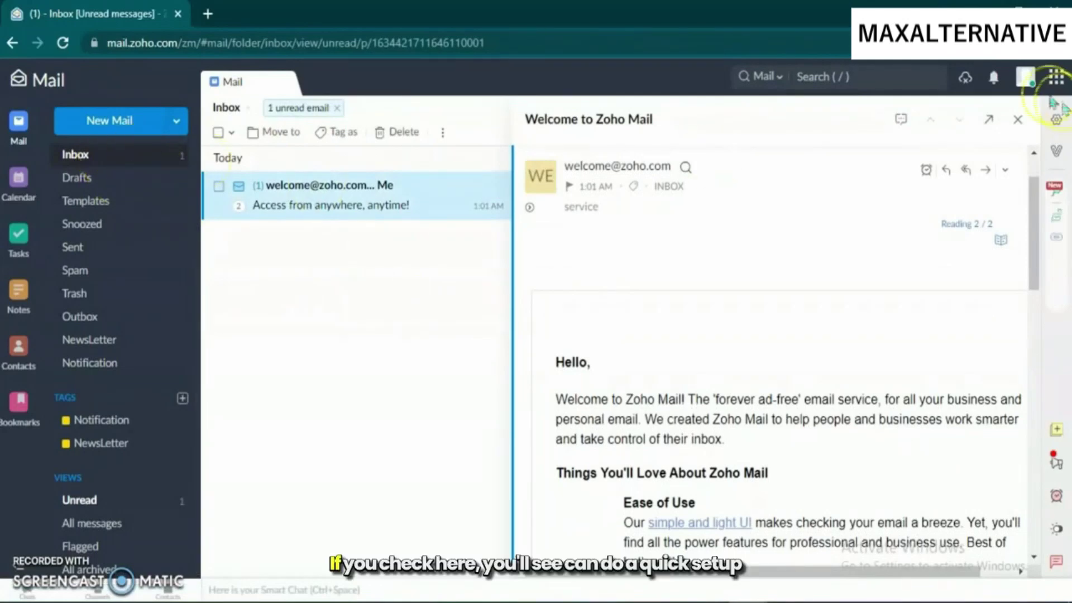
Complete the quick-setup walkthrough with Display all time zones ticked, then enter Zoho Mail
{"action": "left_click", "coordinate": [1026, 83]}
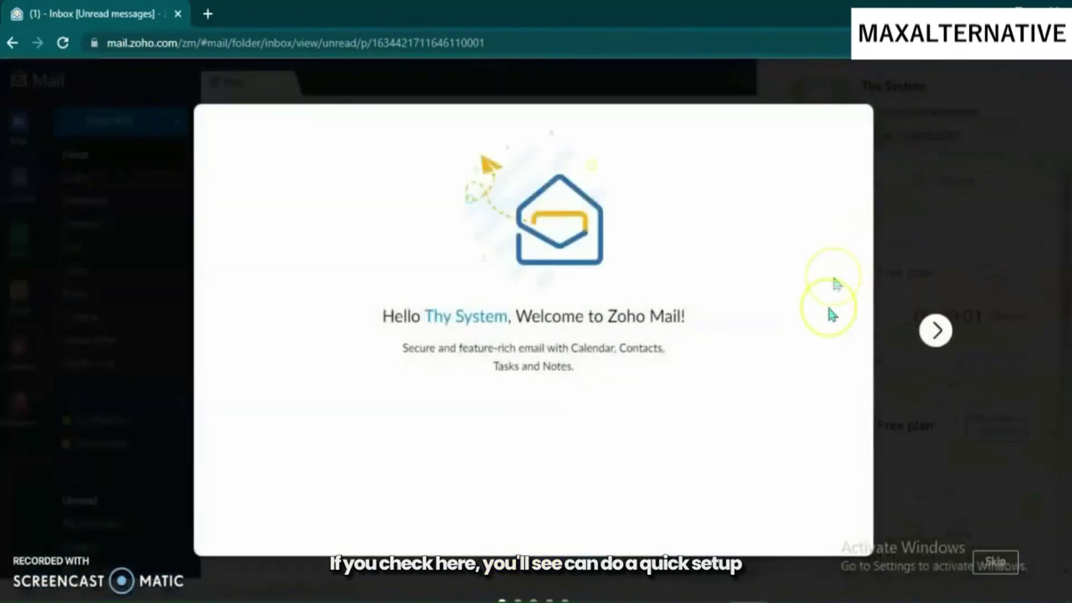
{"action": "left_click", "coordinate": [937, 333]}
{"action": "left_click", "coordinate": [936, 332]}
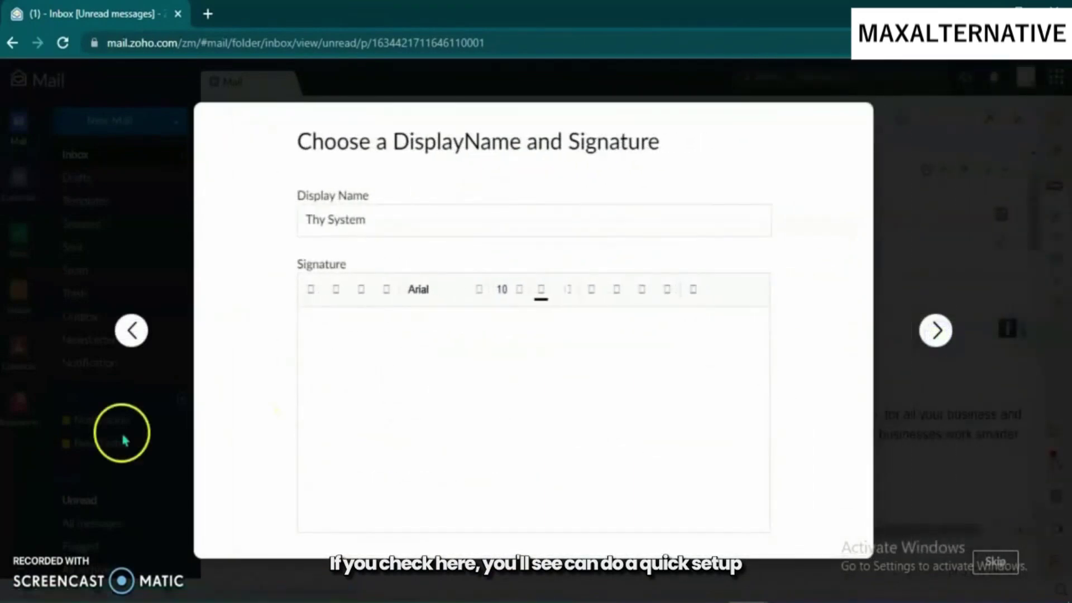
{"action": "left_click", "coordinate": [132, 330]}
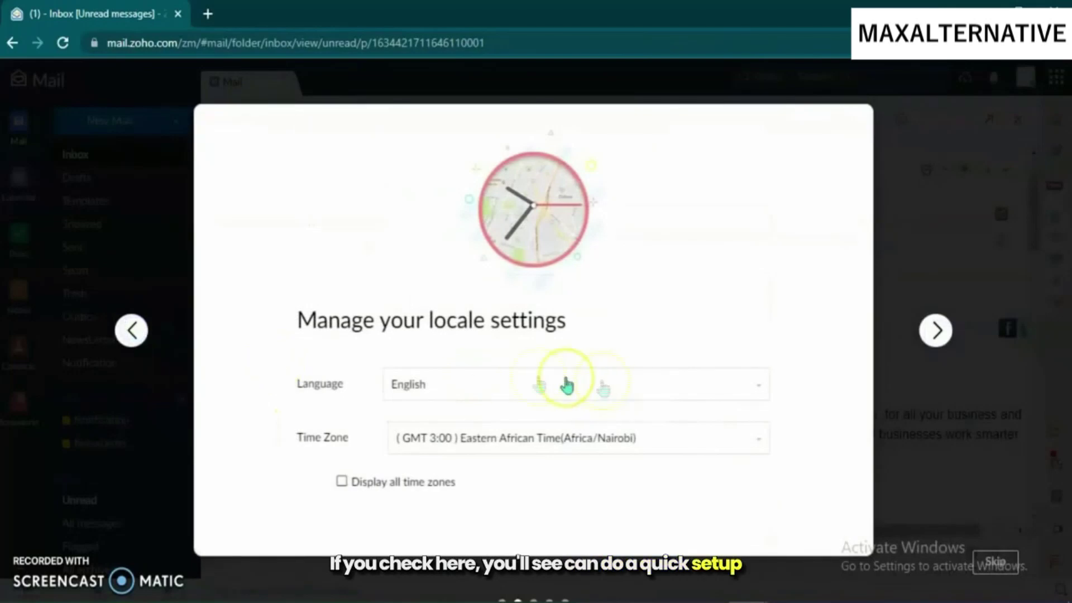
{"action": "left_click", "coordinate": [548, 441]}
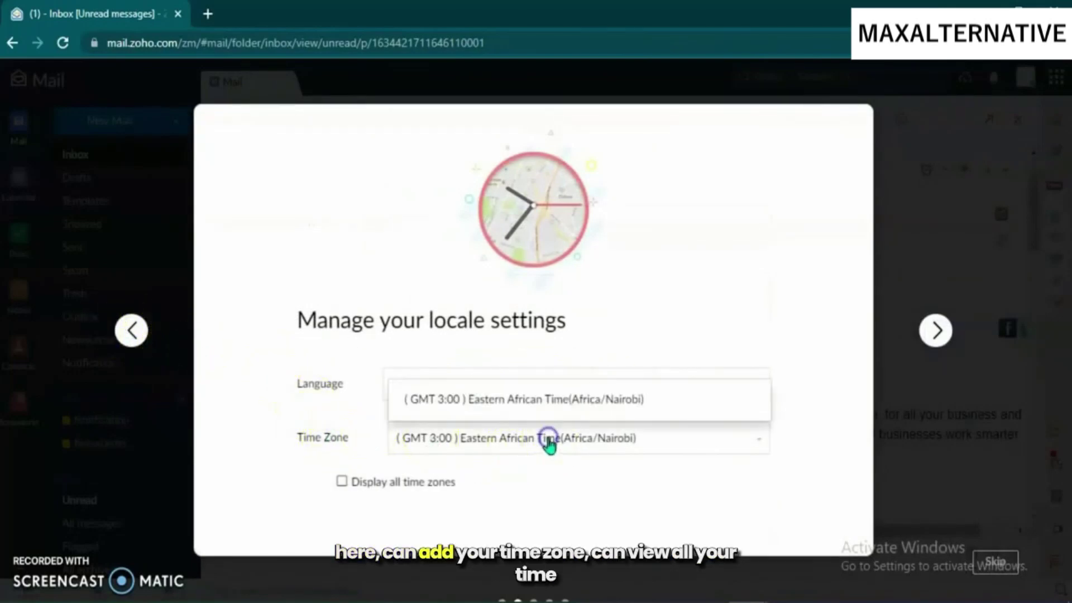
{"action": "left_click", "coordinate": [337, 482]}
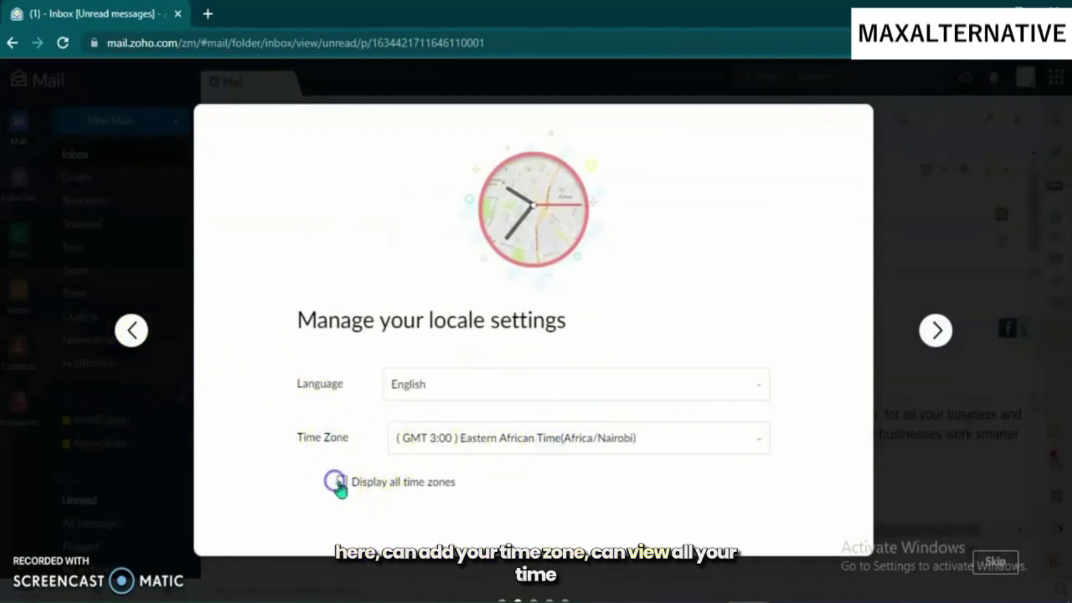
{"action": "left_click", "coordinate": [342, 482]}
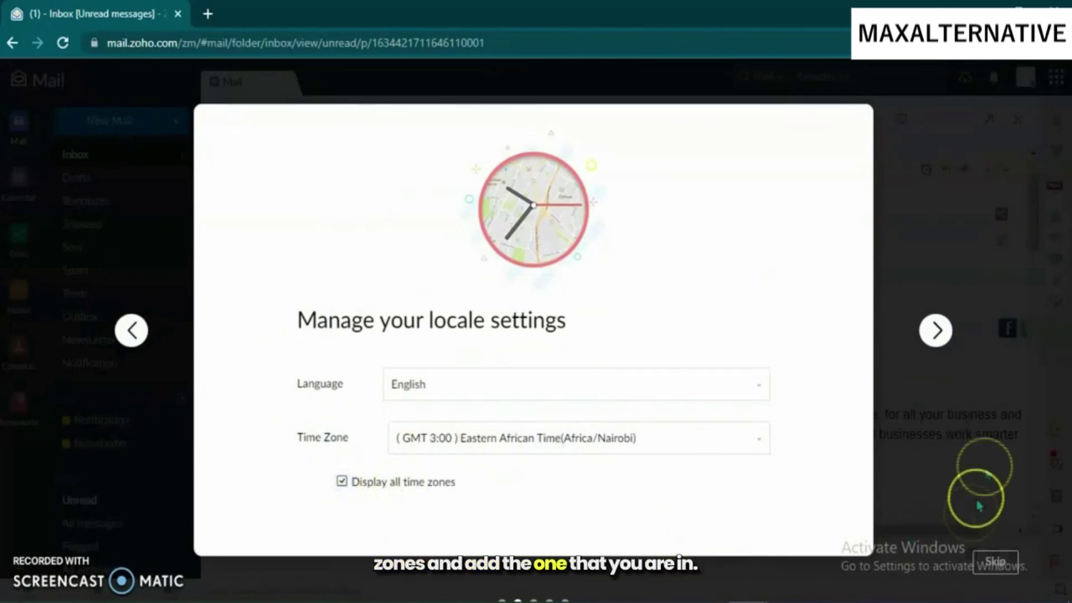
{"action": "left_click", "coordinate": [938, 337]}
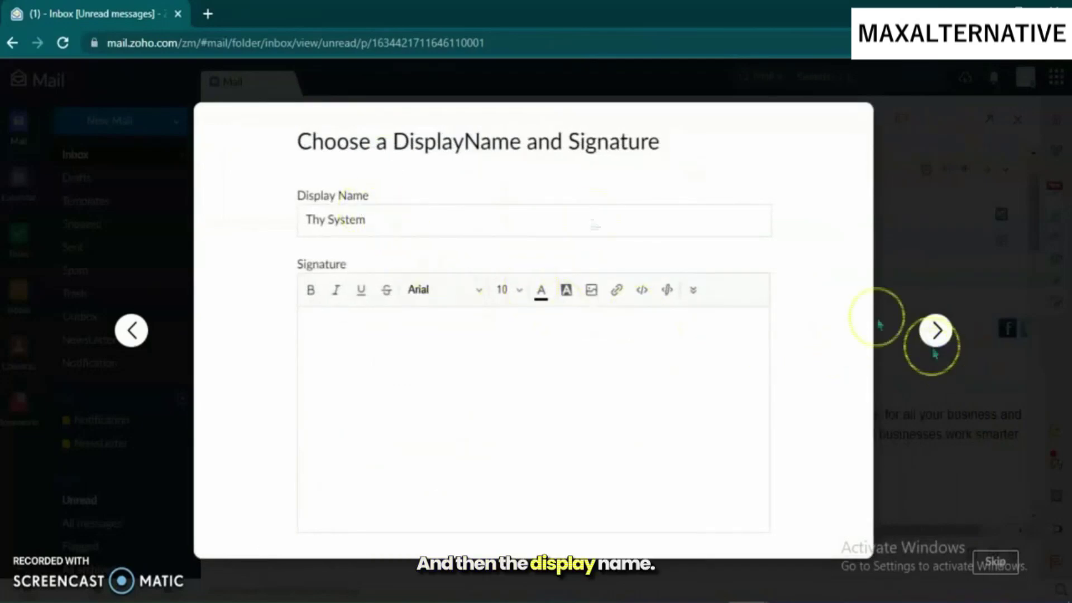
{"action": "left_click", "coordinate": [370, 205]}
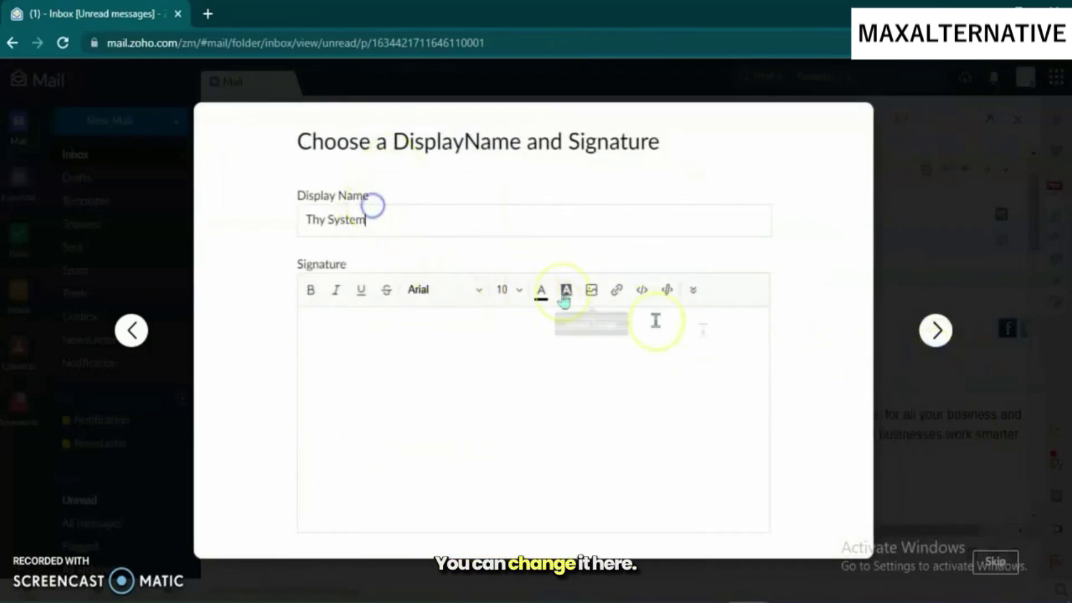
{"action": "left_click", "coordinate": [935, 330]}
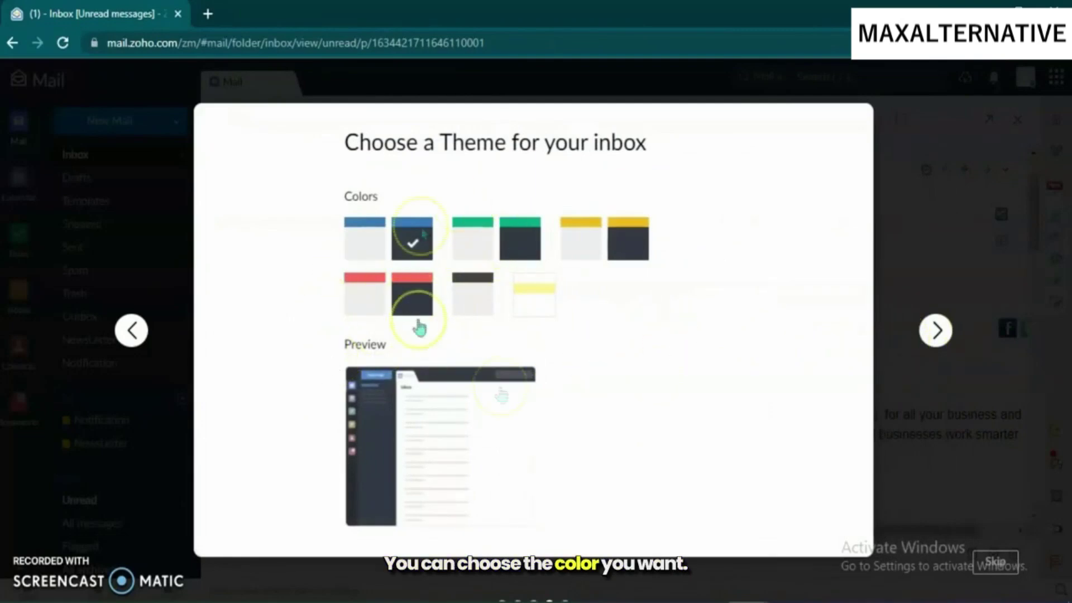
{"action": "left_click", "coordinate": [936, 330]}
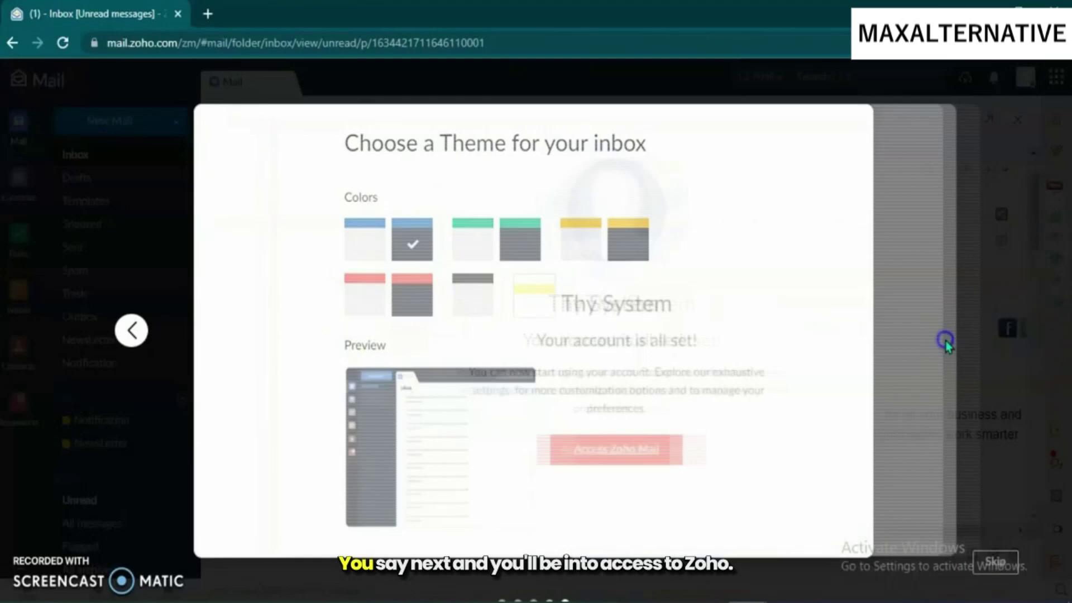
{"action": "left_click", "coordinate": [557, 450]}
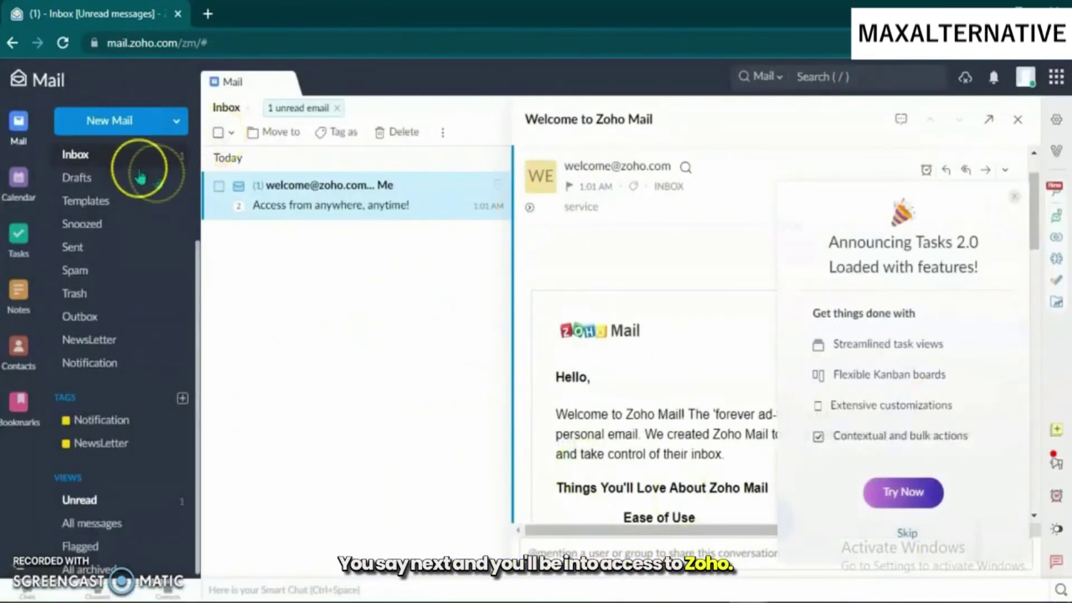
Dismiss the Tasks 2.0 popup and select the mailbox's email address from the account details
{"action": "left_click", "coordinate": [1013, 196]}
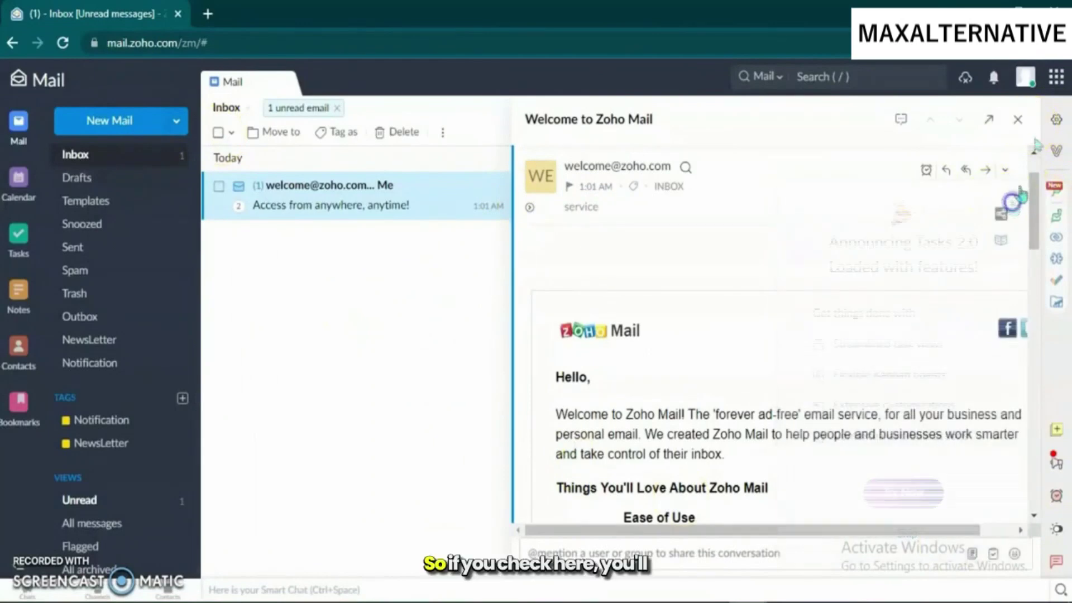
{"action": "left_click", "coordinate": [1026, 78]}
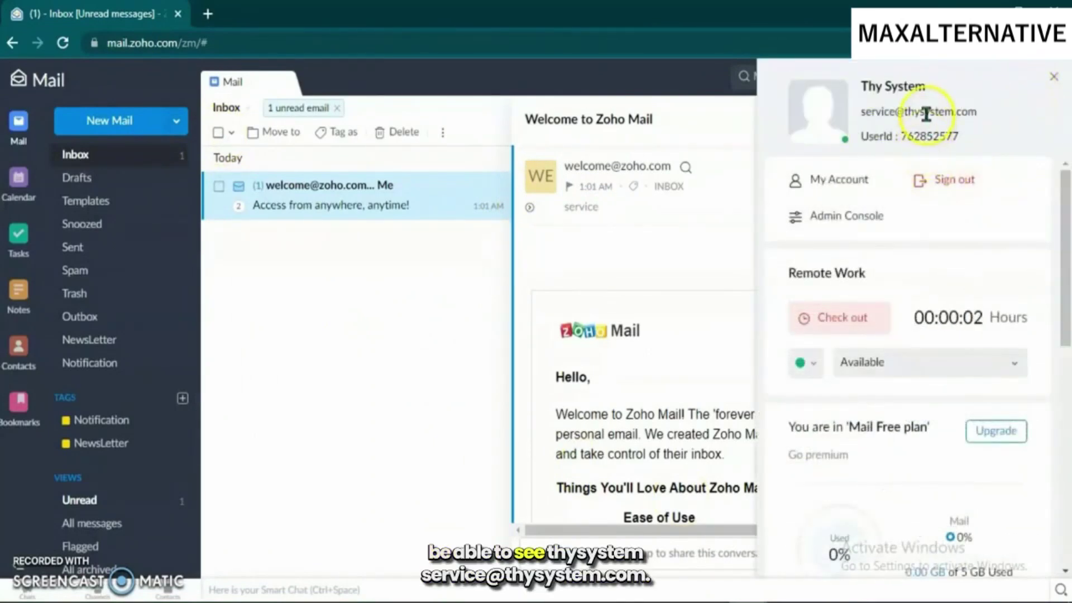
{"action": "triple_click", "coordinate": [925, 113]}
{"action": "key", "text": "ctrl+c"}
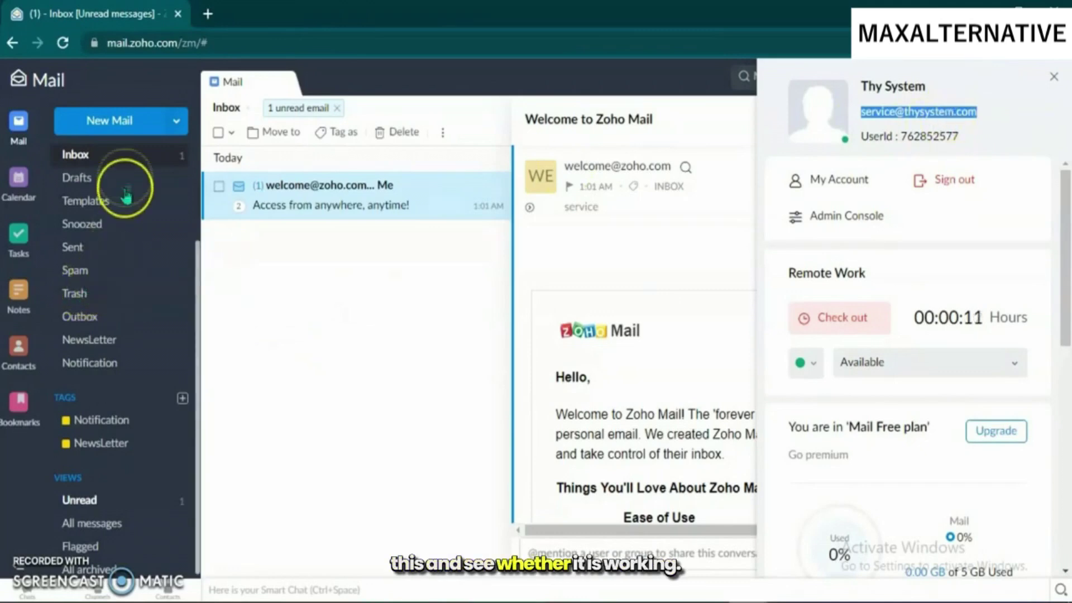
{"action": "left_click", "coordinate": [134, 159]}
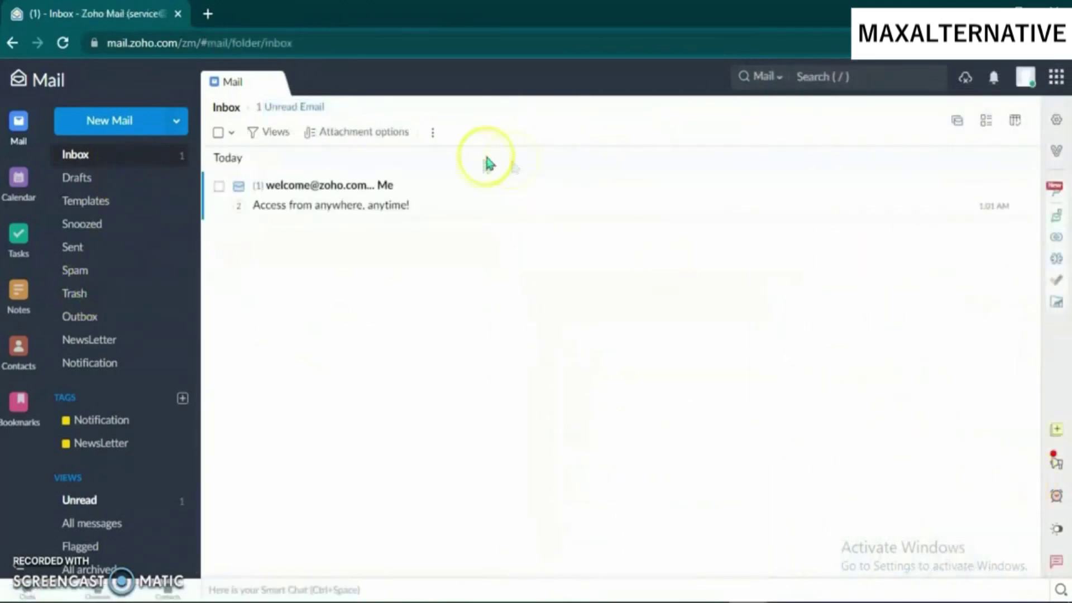
{"action": "mouse_move", "coordinate": [786, 601]}
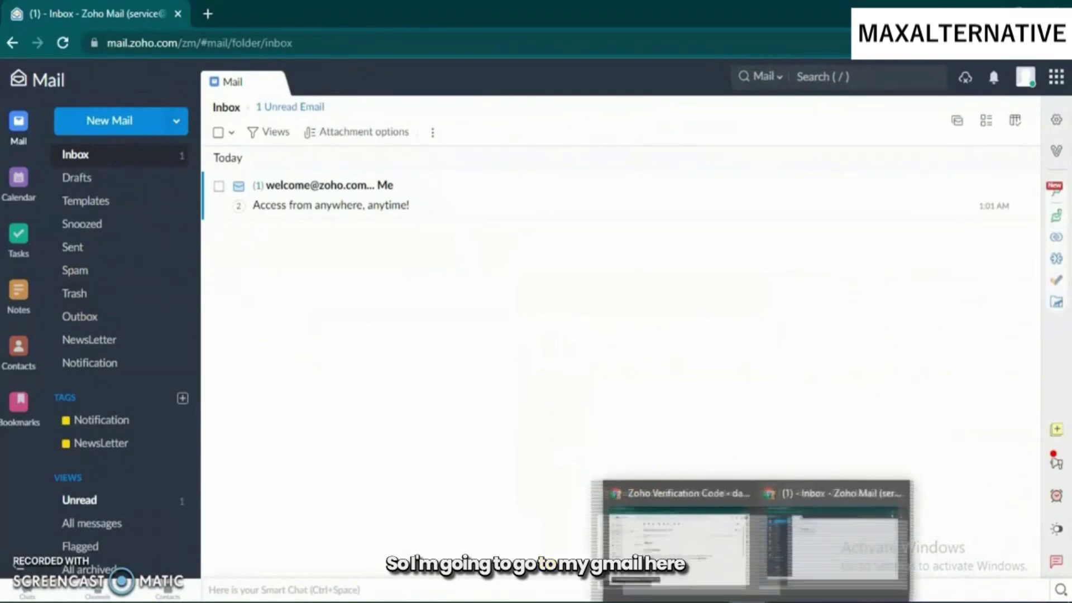
{"action": "mouse_move", "coordinate": [748, 600]}
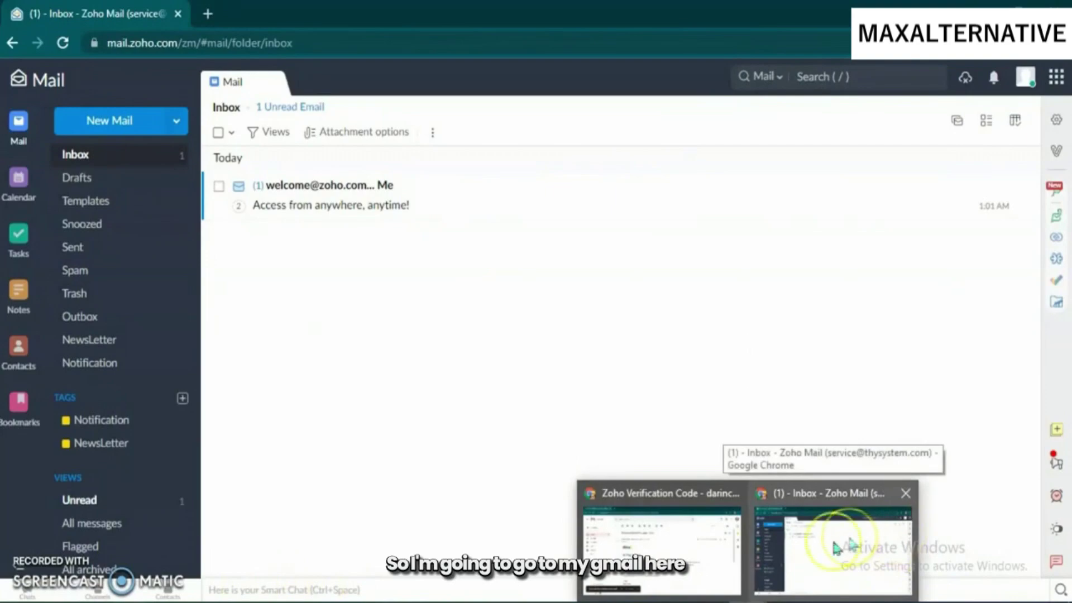
{"action": "left_click", "coordinate": [648, 544]}
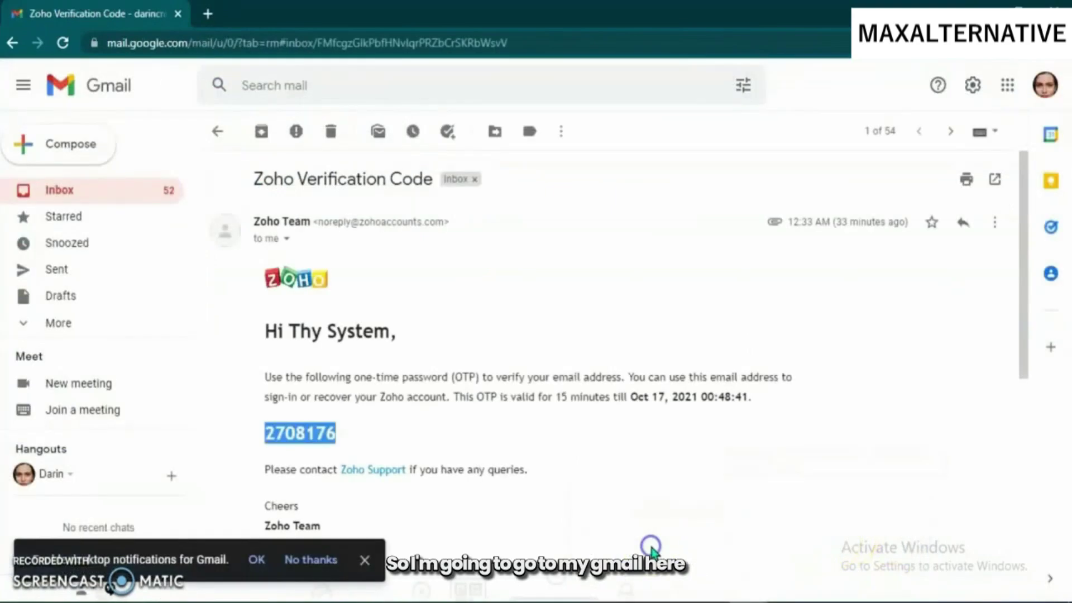
Send a Gmail message with subject and body 'Test' to the new Zoho domain address
{"action": "left_click", "coordinate": [136, 194]}
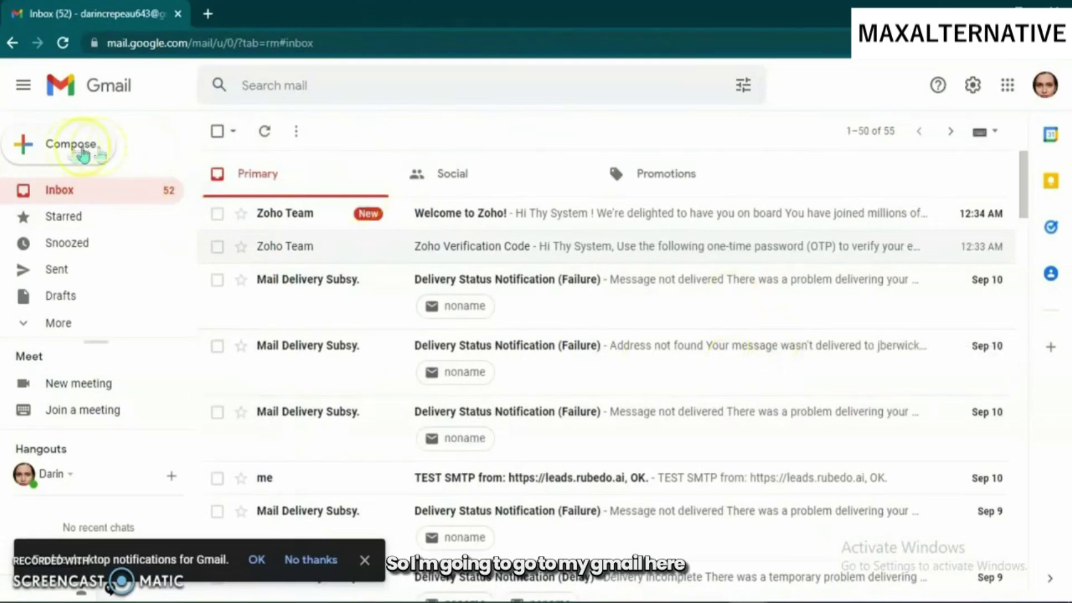
{"action": "left_click", "coordinate": [72, 143]}
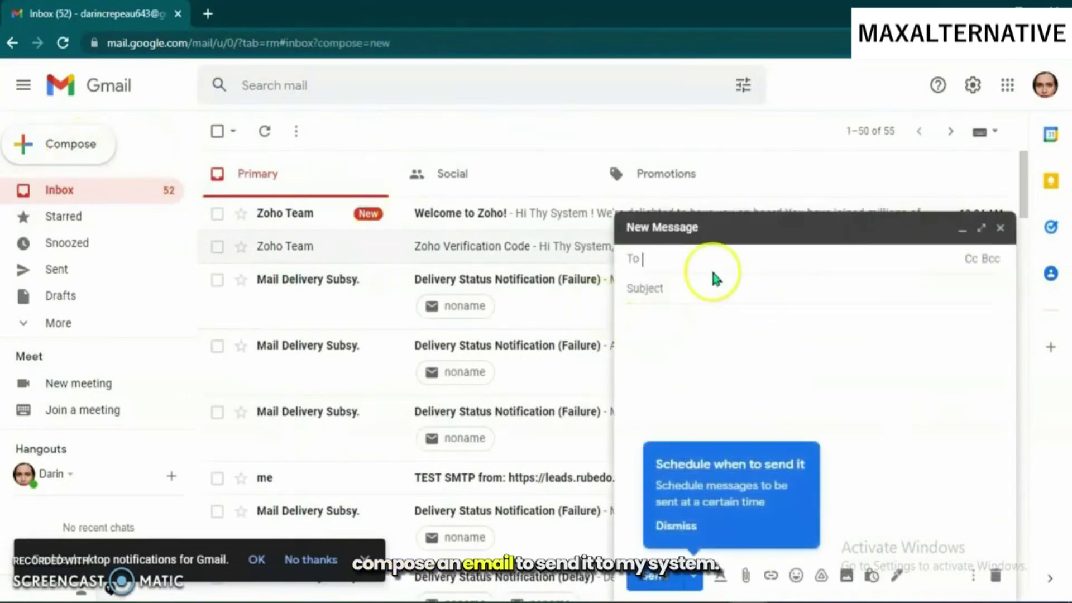
{"action": "key", "text": "ctrl+v"}
{"action": "left_click", "coordinate": [686, 292]}
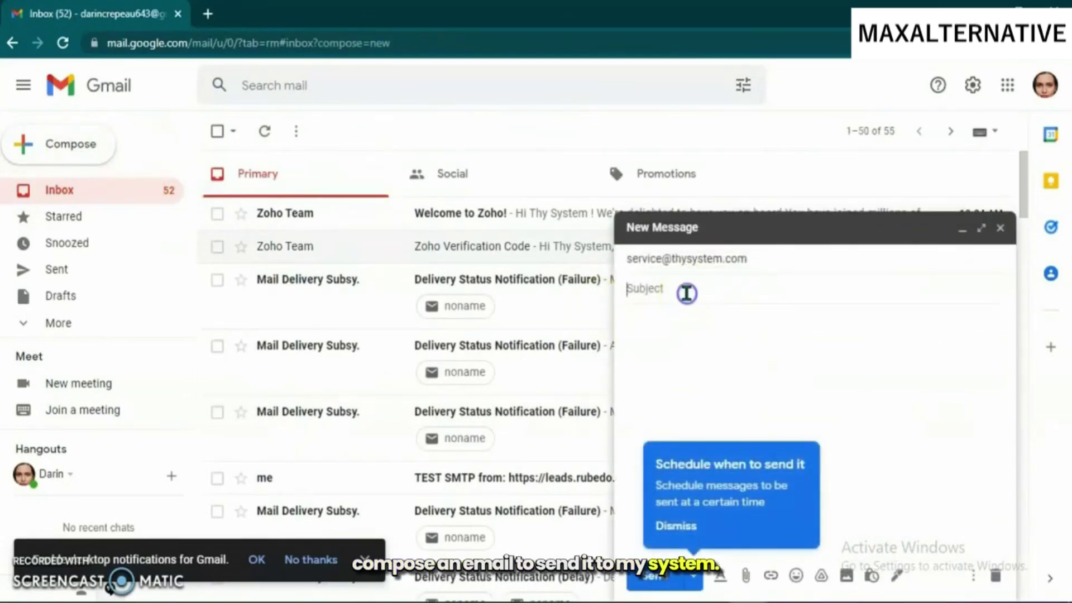
{"action": "type", "text": "Test"}
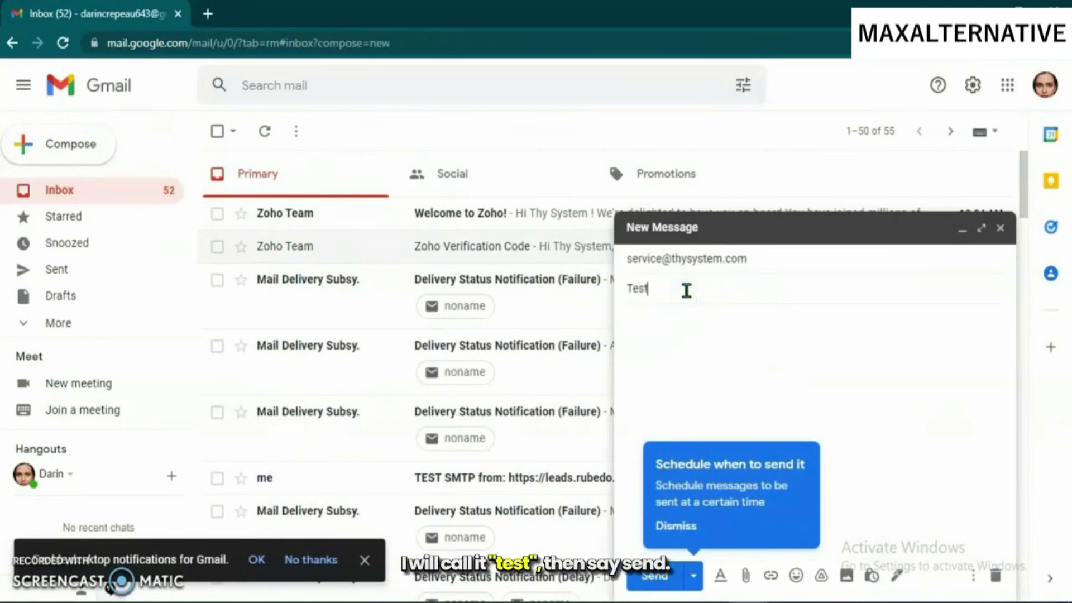
{"action": "left_click", "coordinate": [742, 298]}
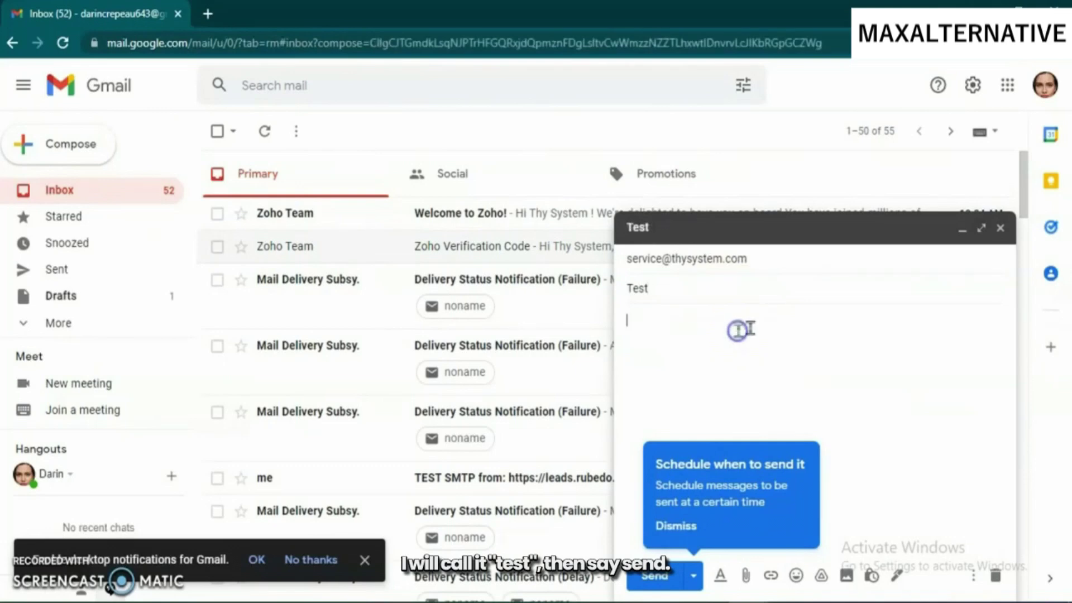
{"action": "type", "text": "Test"}
{"action": "left_click", "coordinate": [664, 581]}
{"action": "left_click", "coordinate": [664, 580]}
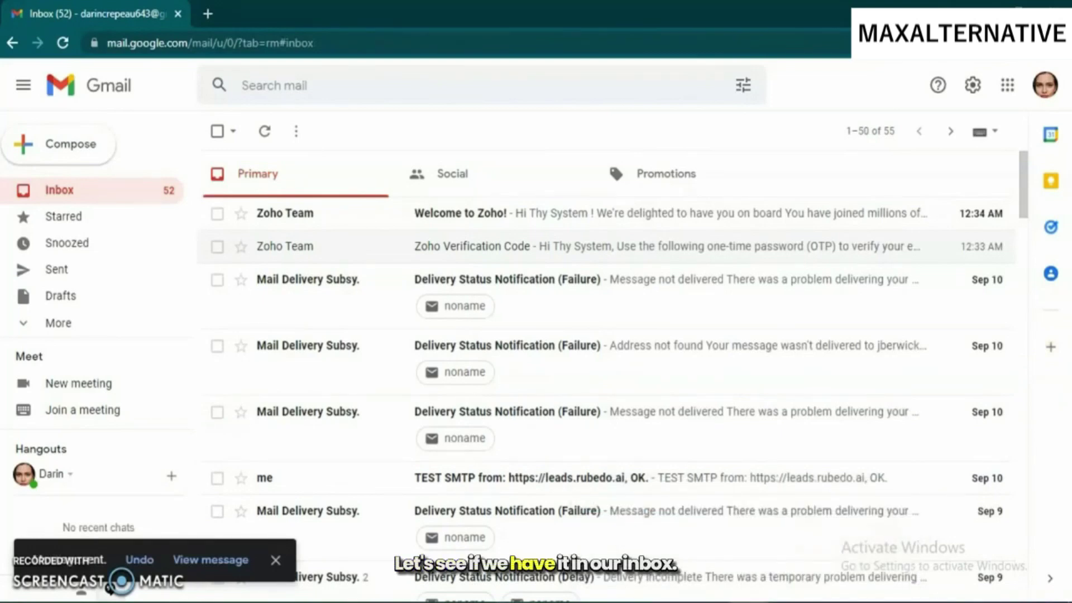
Reload the Zoho Mail inbox, open the arrived 'Test' email and view the recipient's details
{"action": "left_click", "coordinate": [832, 544]}
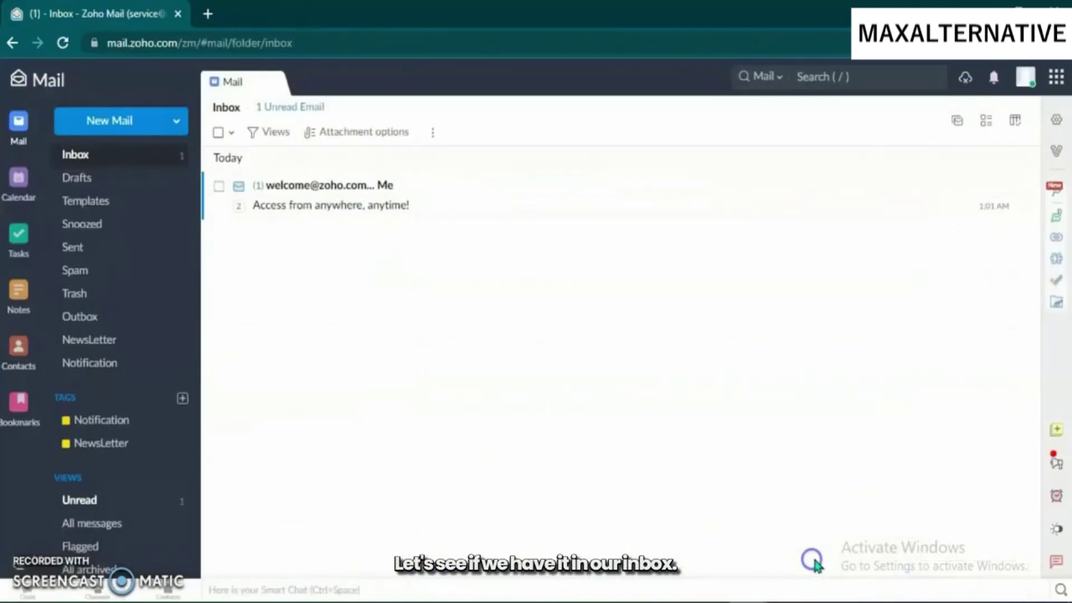
{"action": "left_click", "coordinate": [103, 159]}
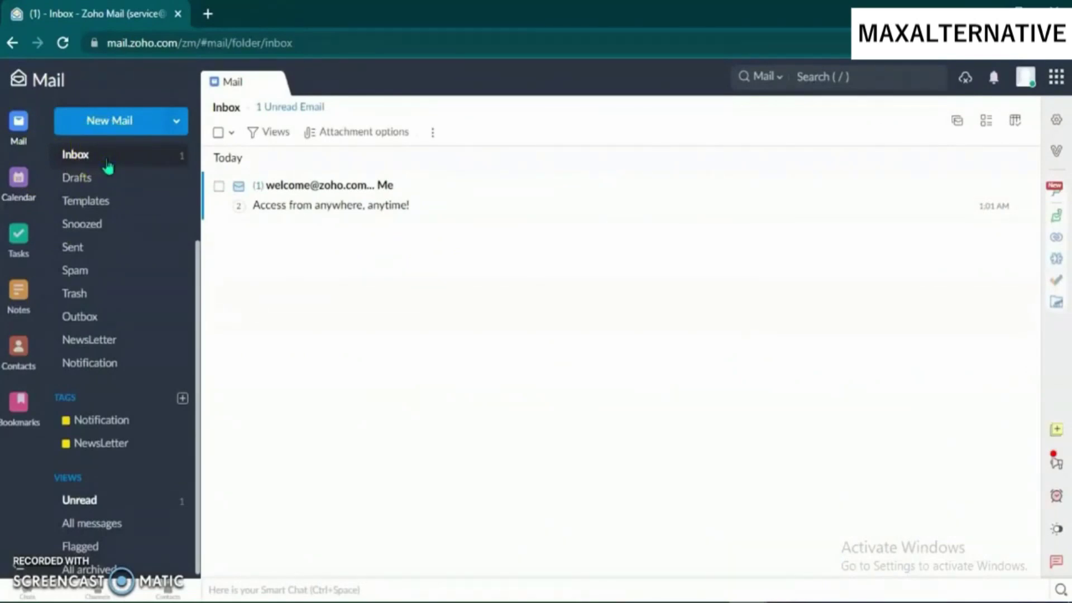
{"action": "left_click", "coordinate": [109, 159]}
{"action": "left_click", "coordinate": [63, 43]}
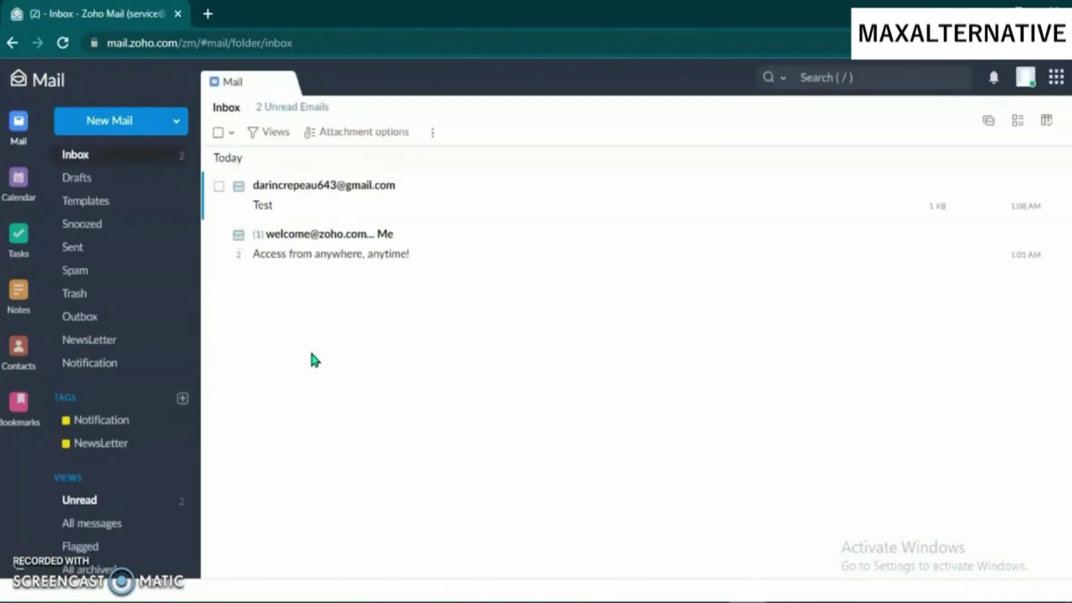
{"action": "left_click", "coordinate": [334, 208]}
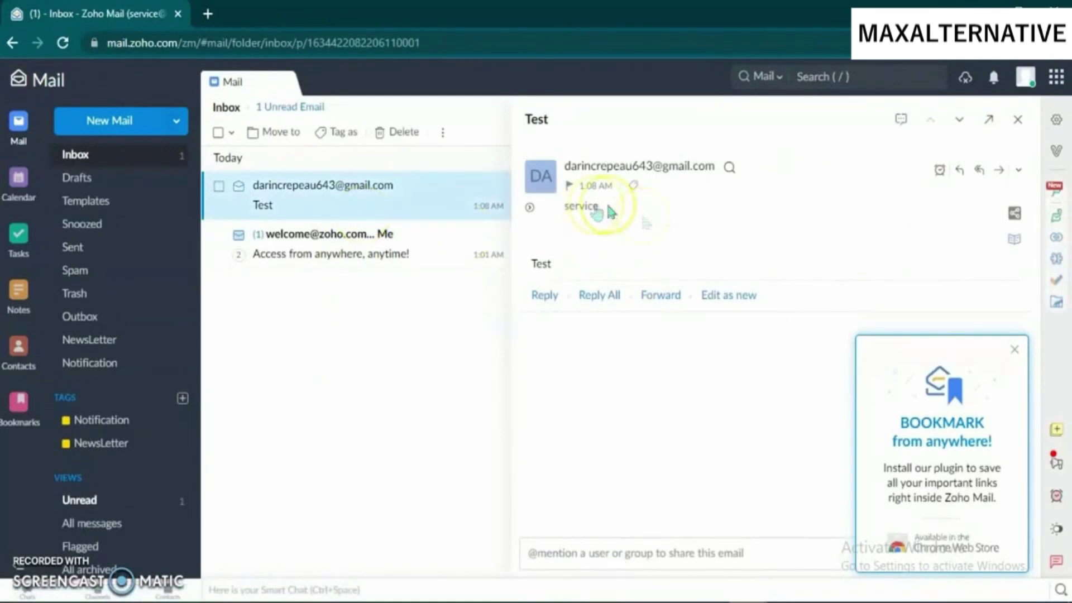
{"action": "left_click", "coordinate": [590, 209]}
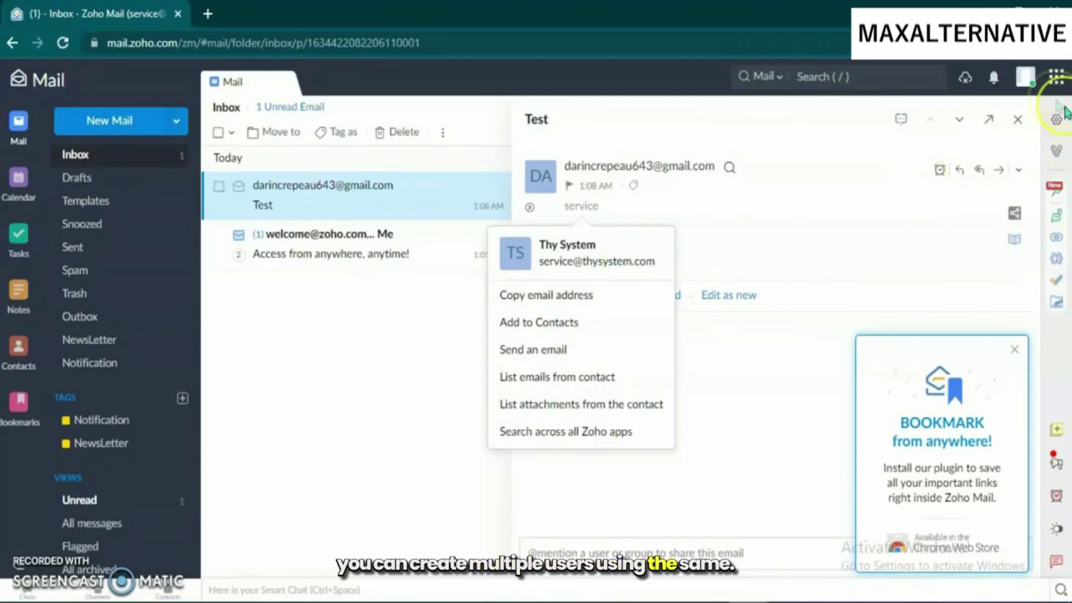
Open the Admin Console from the profile menu, skip the tour, and start adding a user from the Users page
{"action": "left_click", "coordinate": [1025, 75]}
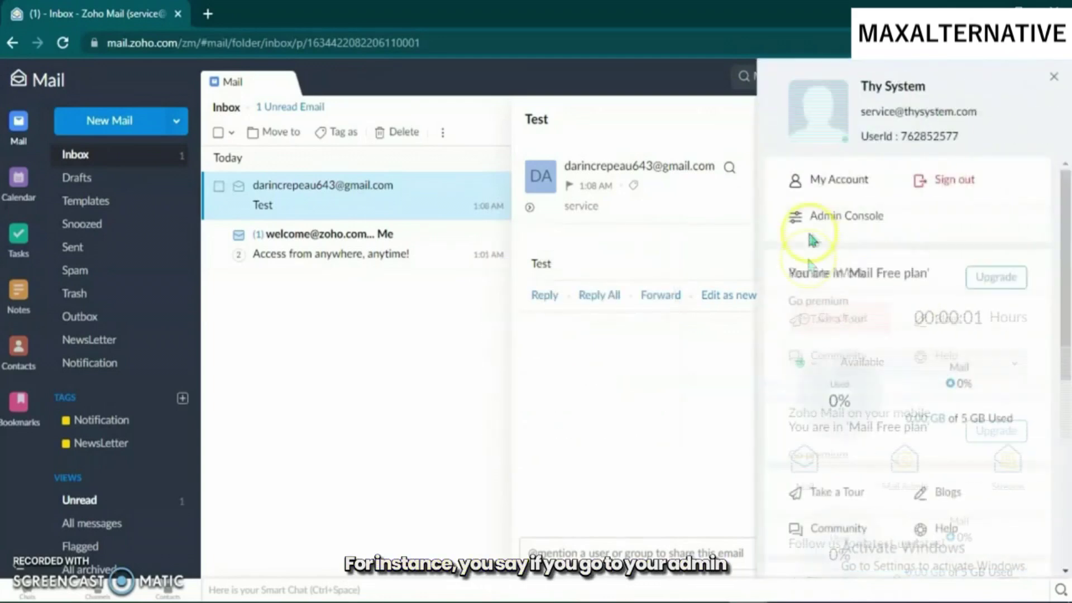
{"action": "left_click", "coordinate": [851, 217]}
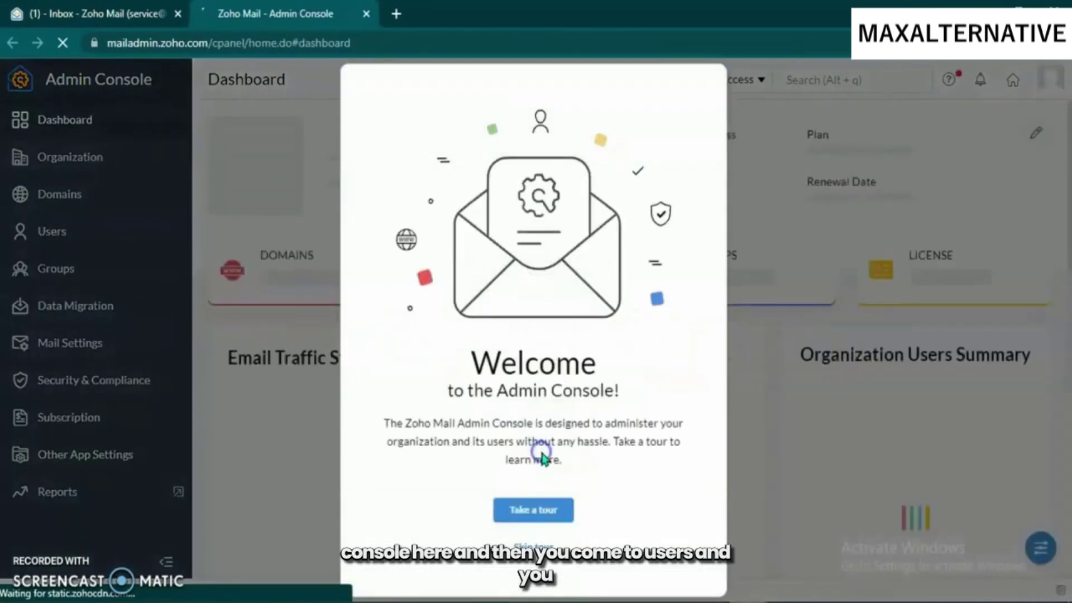
{"action": "left_click", "coordinate": [544, 541]}
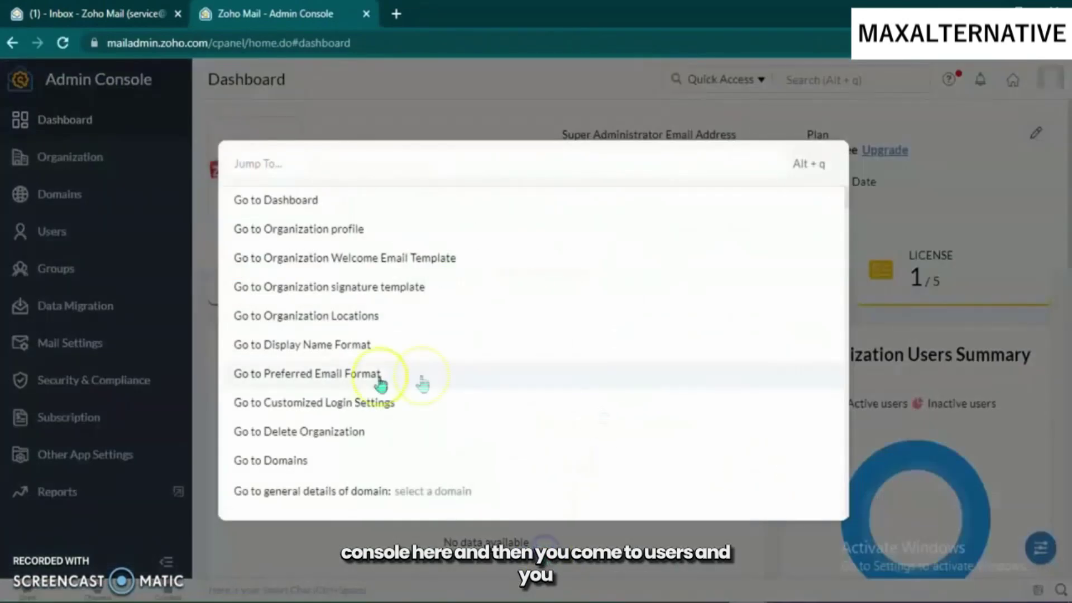
{"action": "left_click", "coordinate": [903, 381]}
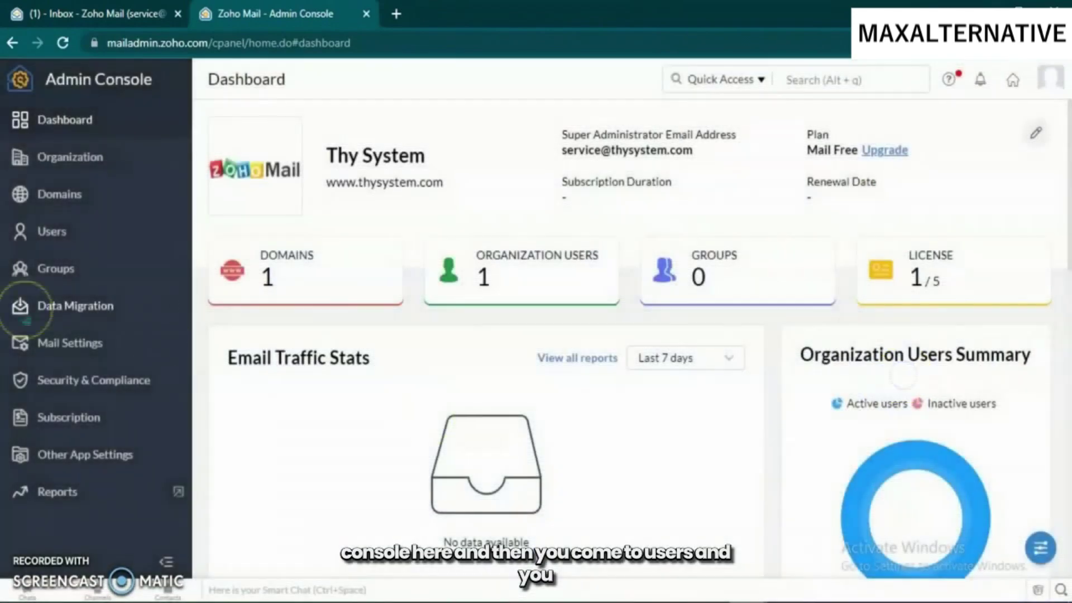
{"action": "left_click", "coordinate": [62, 237]}
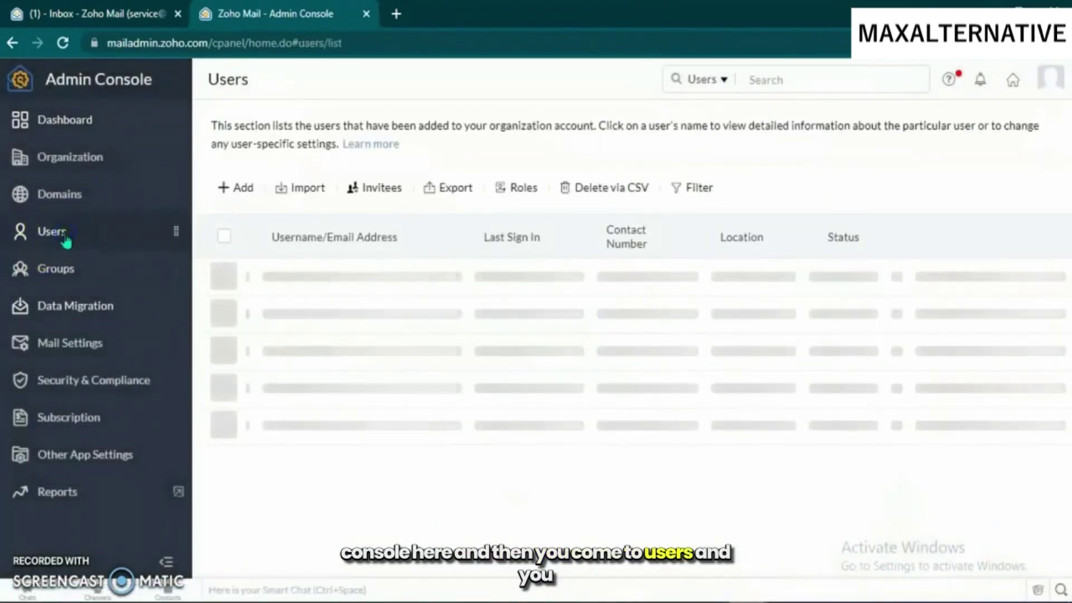
{"action": "left_click", "coordinate": [249, 193]}
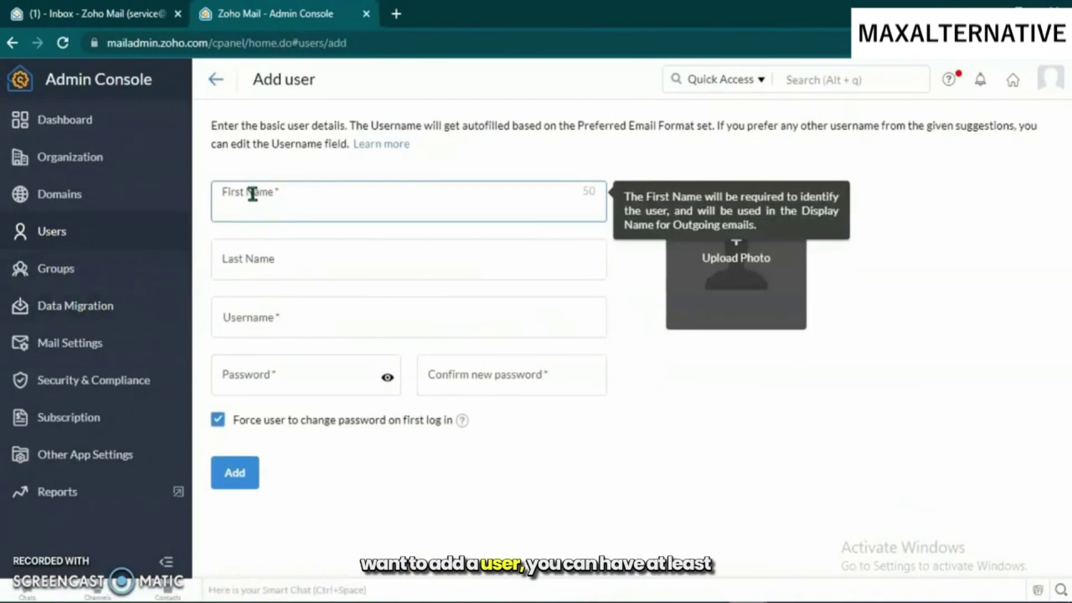
Fill in first name 'Test Email' and username testemail for the new user
{"action": "left_click", "coordinate": [372, 322]}
{"action": "left_click", "coordinate": [433, 278]}
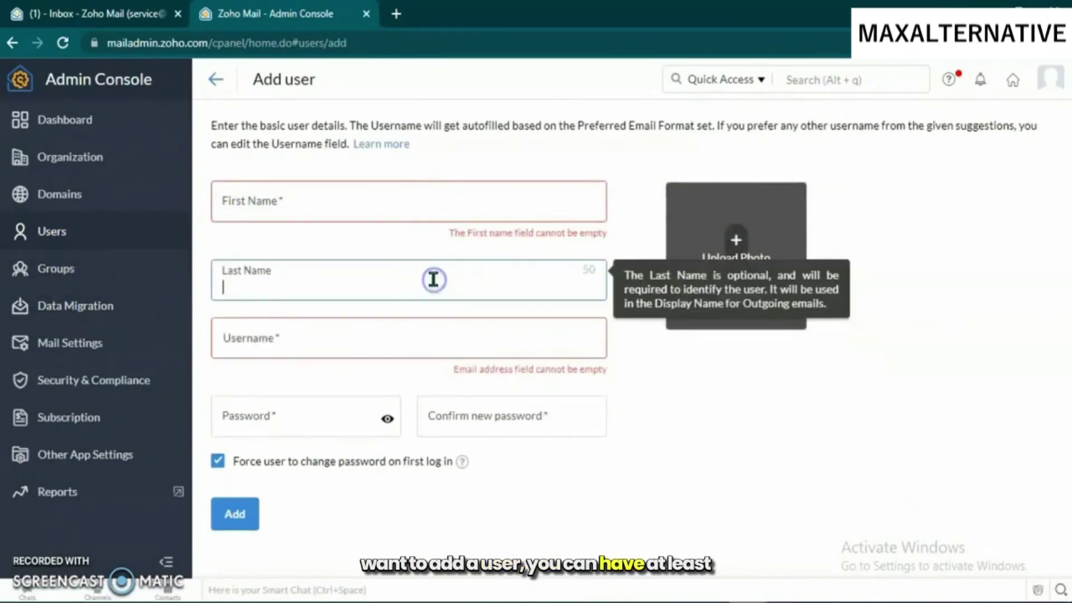
{"action": "left_click", "coordinate": [425, 326]}
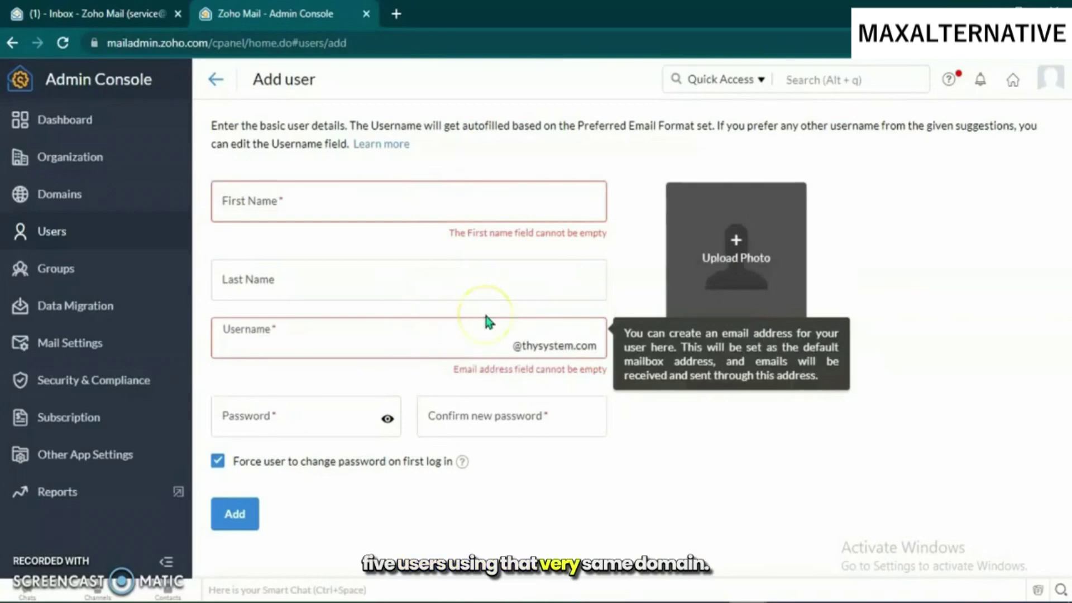
{"action": "type", "text": "engage"}
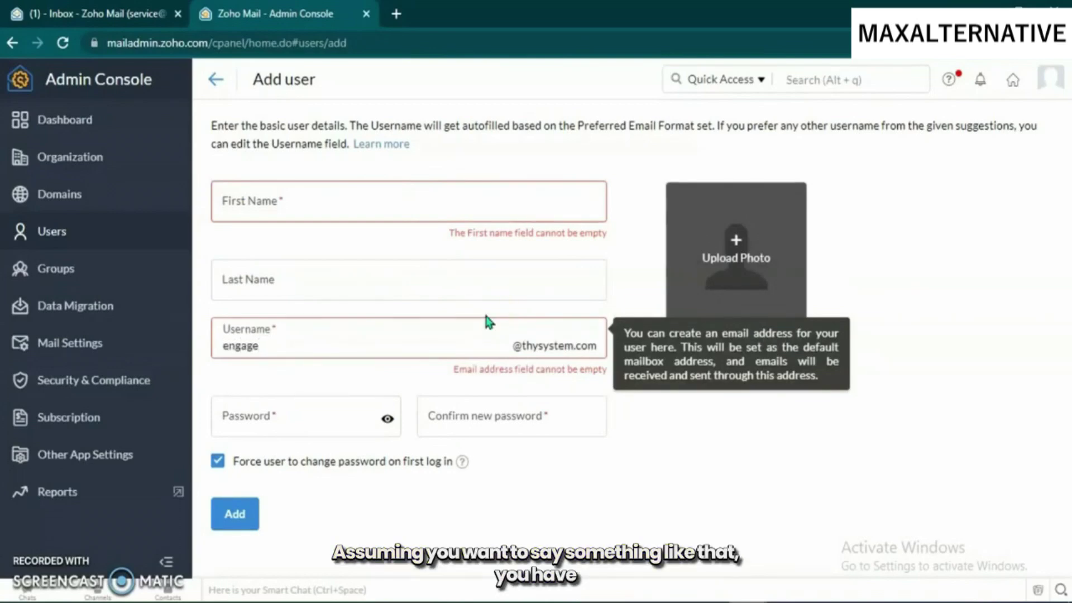
{"action": "left_click", "coordinate": [321, 213]}
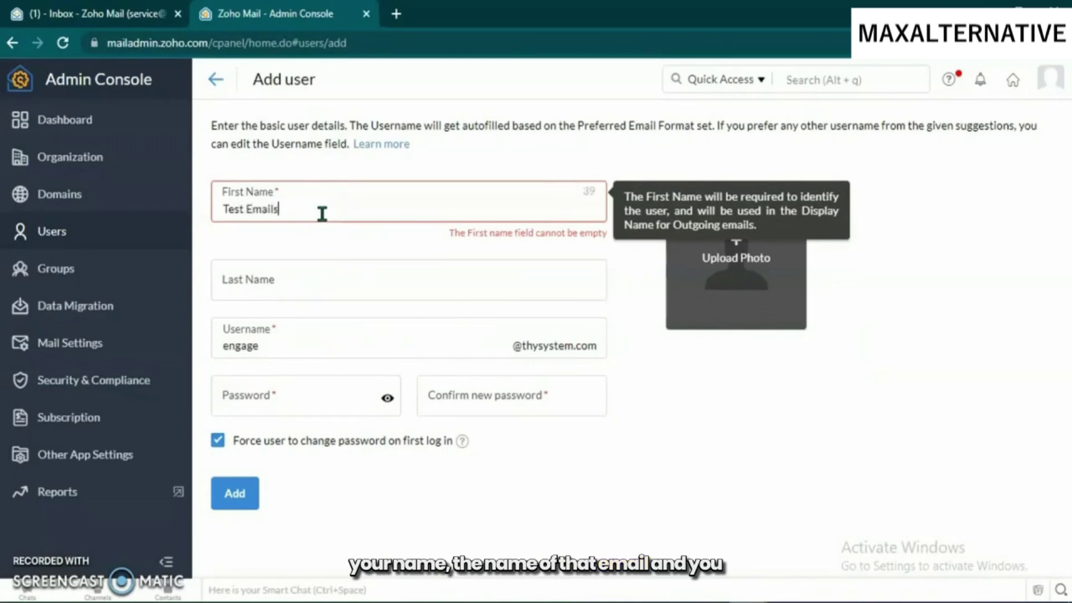
{"action": "left_click", "coordinate": [323, 212]}
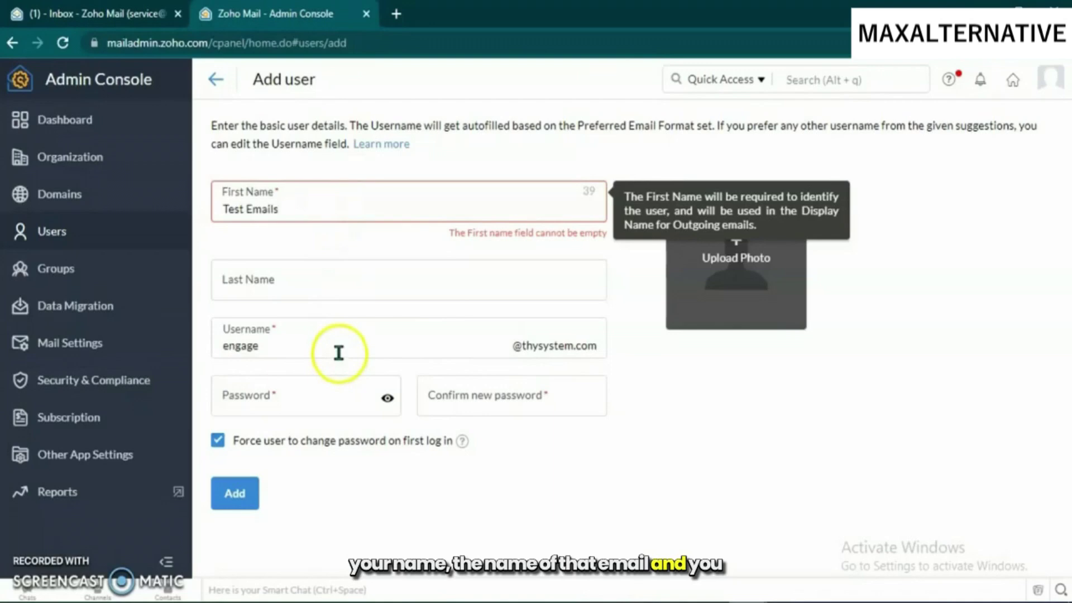
{"action": "key", "text": "BackSpace"}
Move to the Password and Confirm password fields, declining the suggested password
{"action": "left_click", "coordinate": [328, 394]}
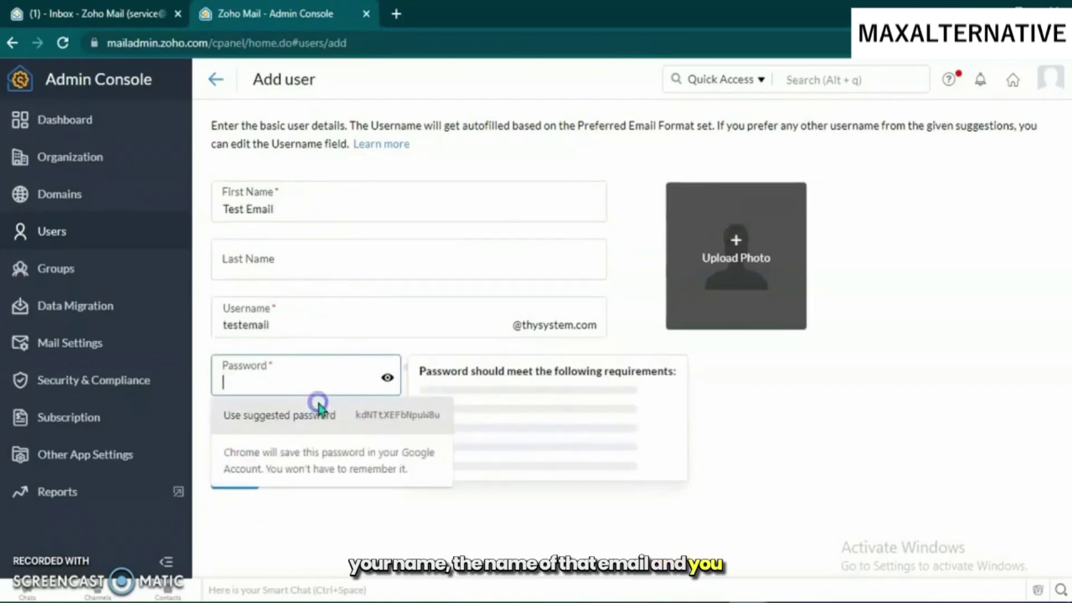
{"action": "left_click", "coordinate": [913, 455]}
{"action": "left_click", "coordinate": [519, 382]}
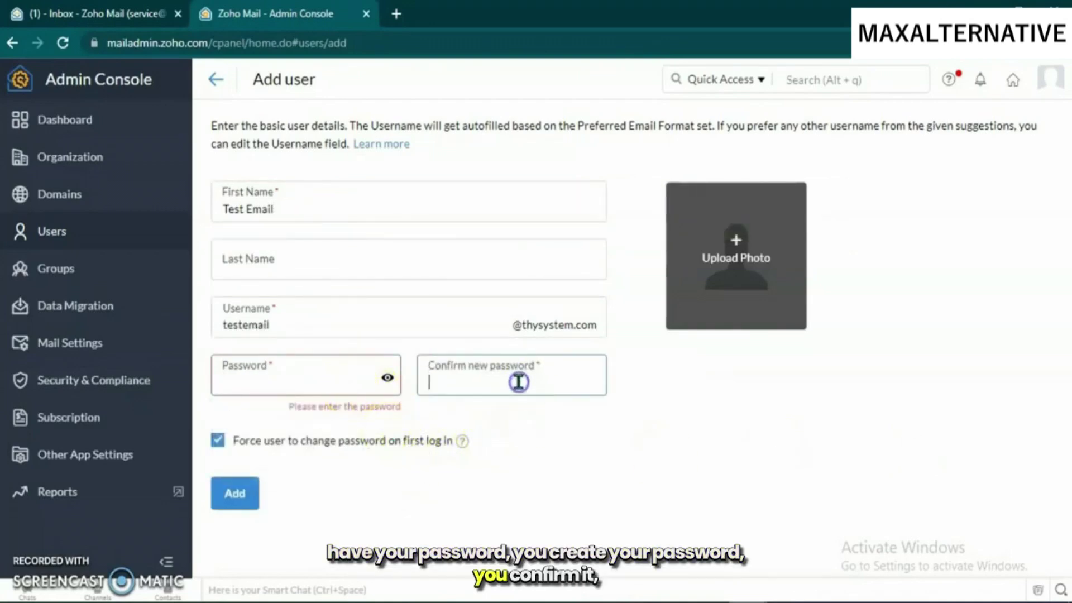
{"action": "mouse_move", "coordinate": [260, 530]}
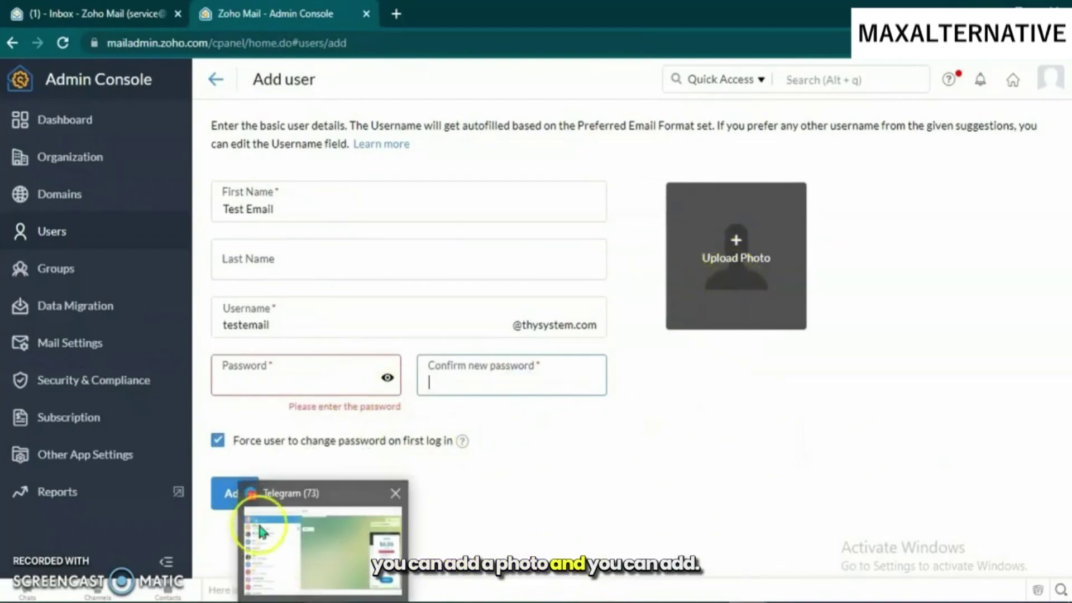